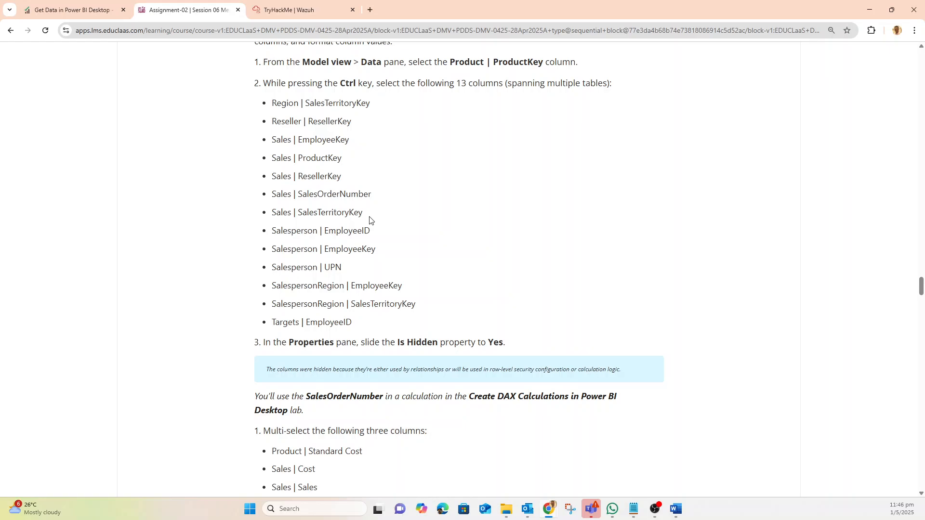
# Step: Review the column formatting instructions on the assignment page and switch to the Power BI Desktop lab window
pyautogui.scroll(-4, 369, 221)
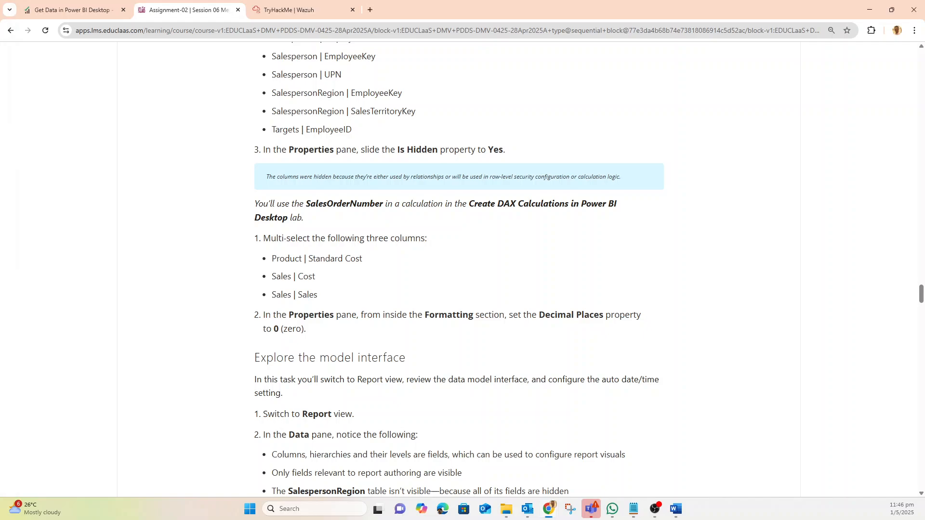
pyautogui.press('super+d')
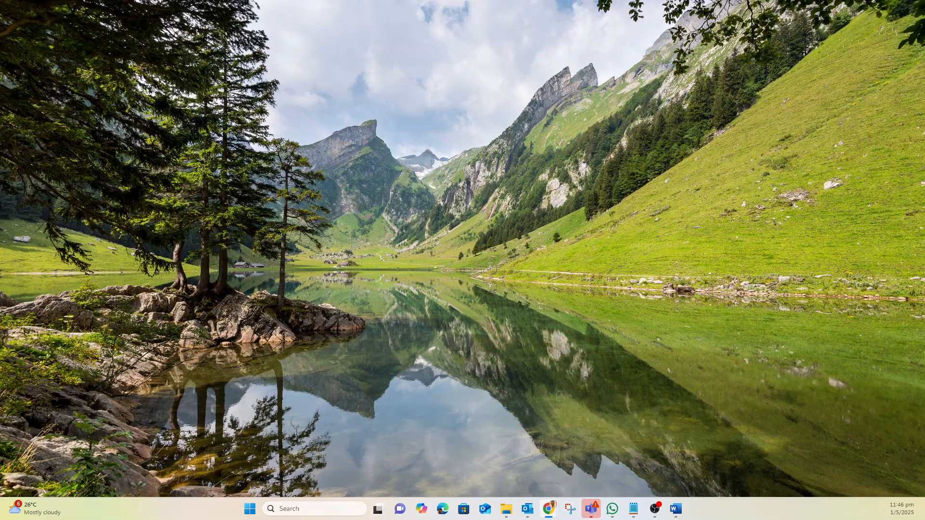
pyautogui.press('super+d')
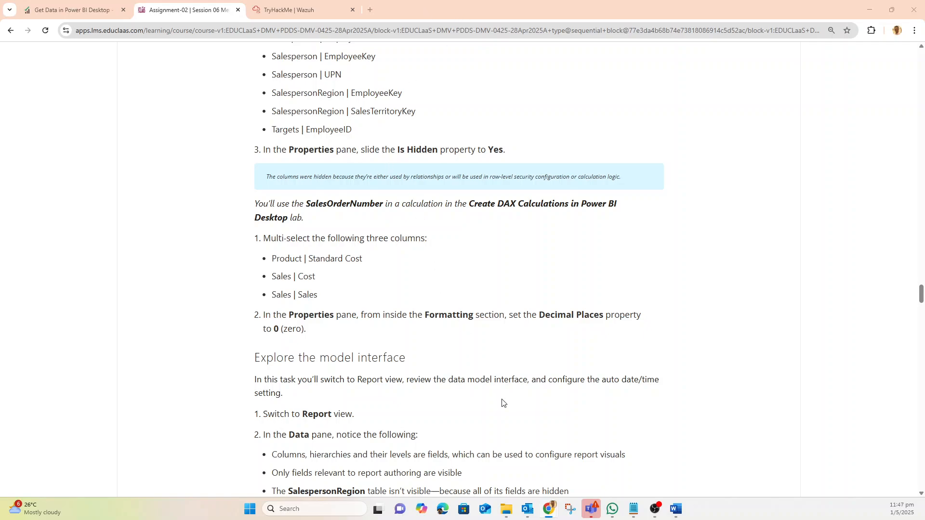
pyautogui.moveTo(549, 509)
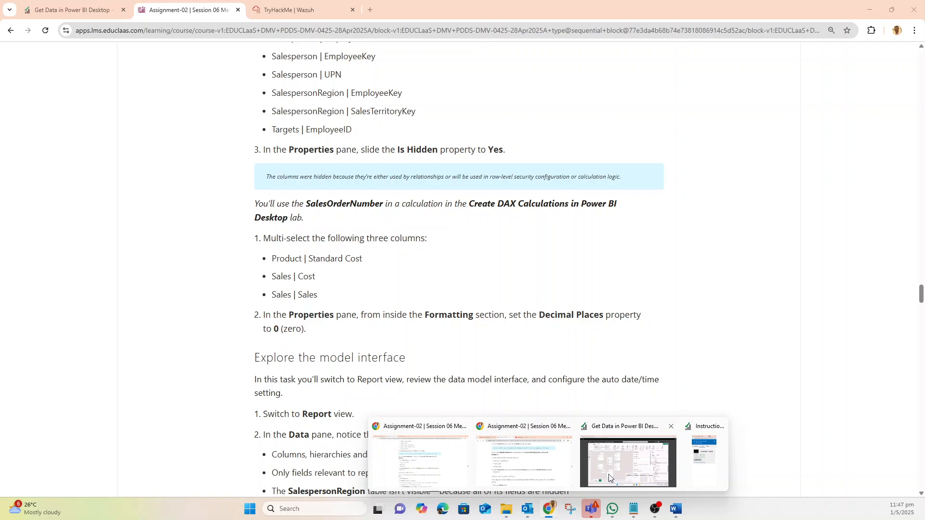
pyautogui.click(629, 461)
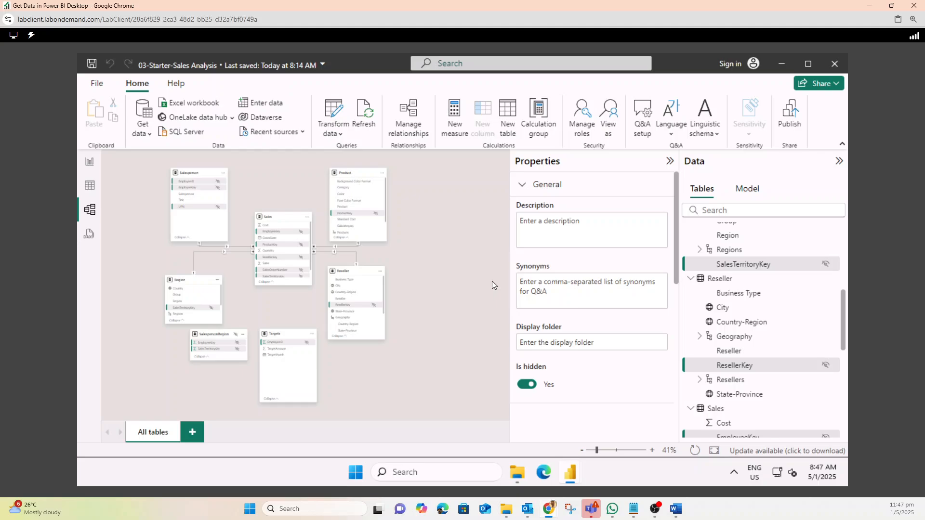
# Step: Set the decimal places to 0 for the Product table's Standard Cost column and the Sales table's Cost and Sales columns together
pyautogui.scroll(5, 728, 322)
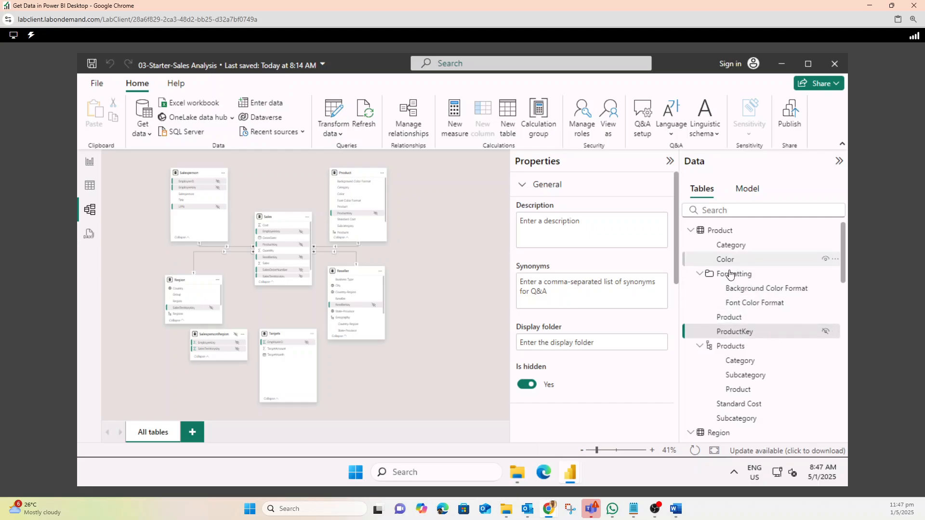
pyautogui.click(733, 407)
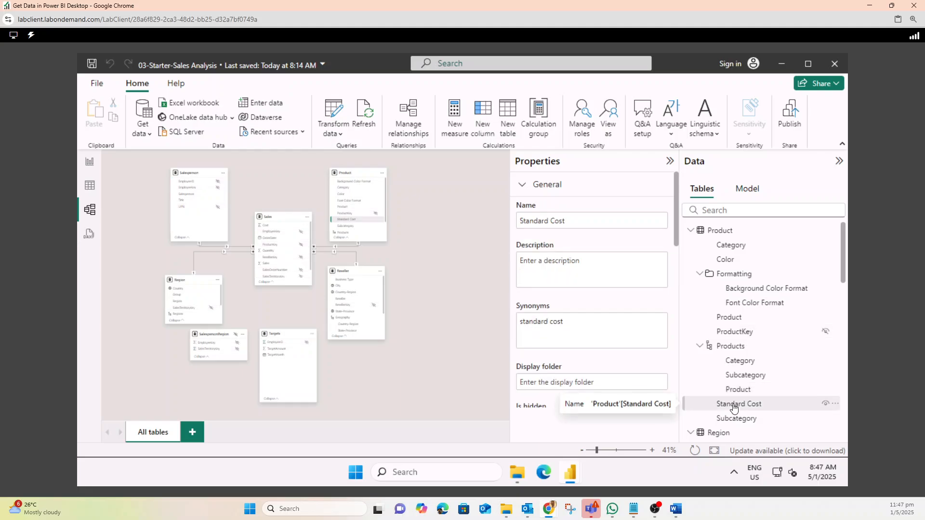
pyautogui.scroll(-5, 734, 407)
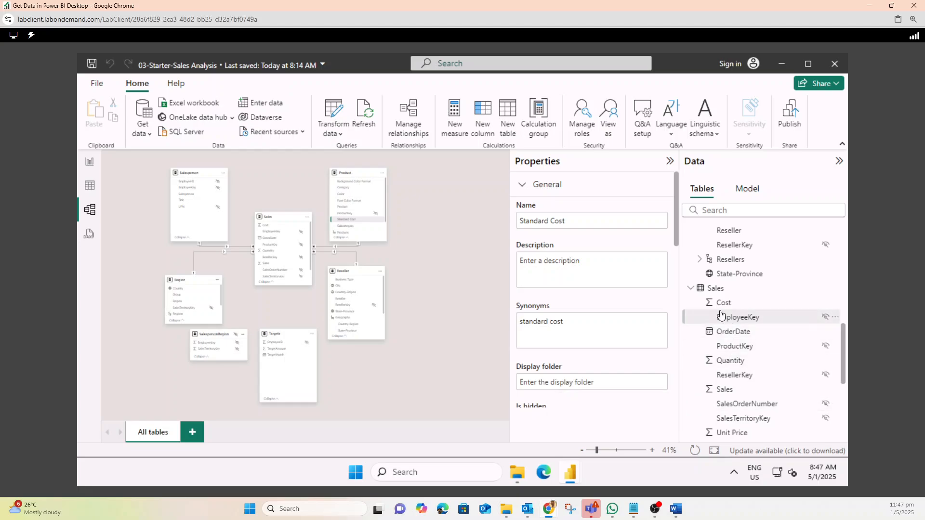
pyautogui.keyDown('ctrl'); pyautogui.click(759, 307); pyautogui.keyUp('ctrl')
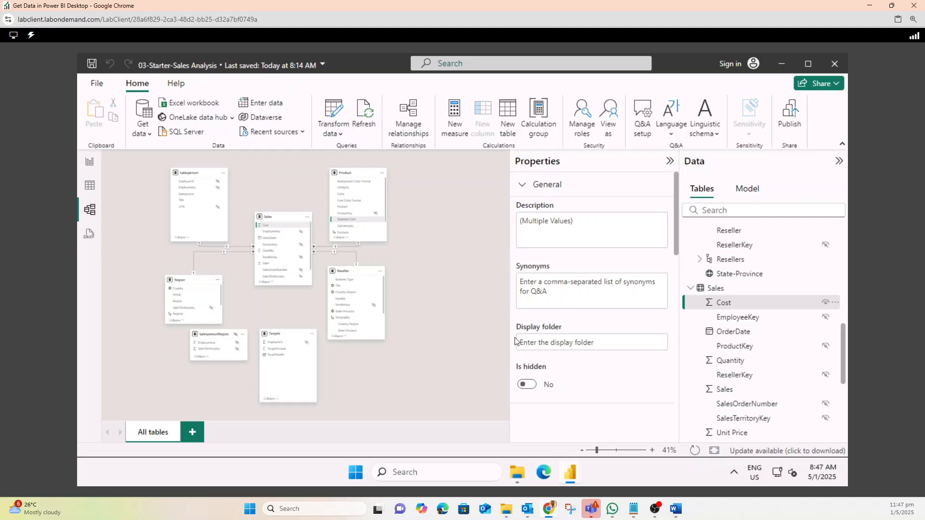
pyautogui.keyDown('ctrl'); pyautogui.click(724, 391); pyautogui.keyUp('ctrl')
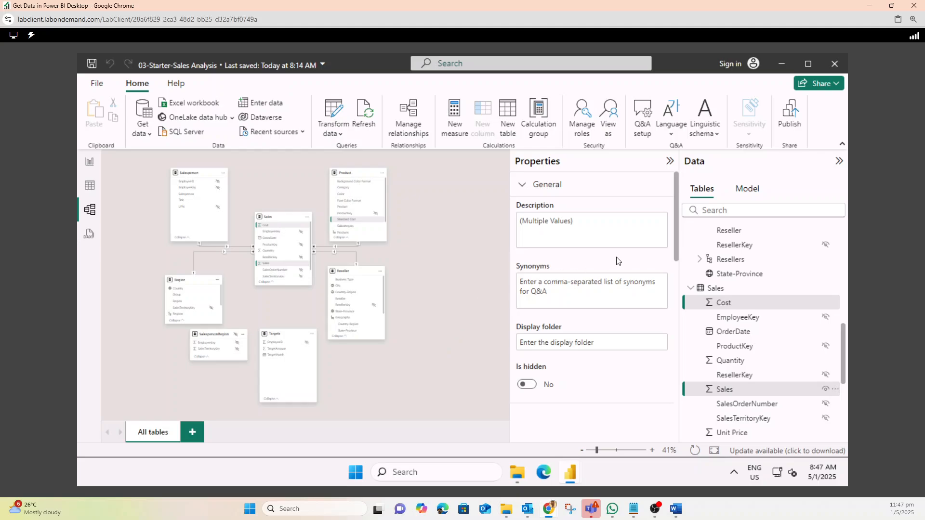
pyautogui.scroll(-6, 618, 260)
pyautogui.scroll(4, 619, 260)
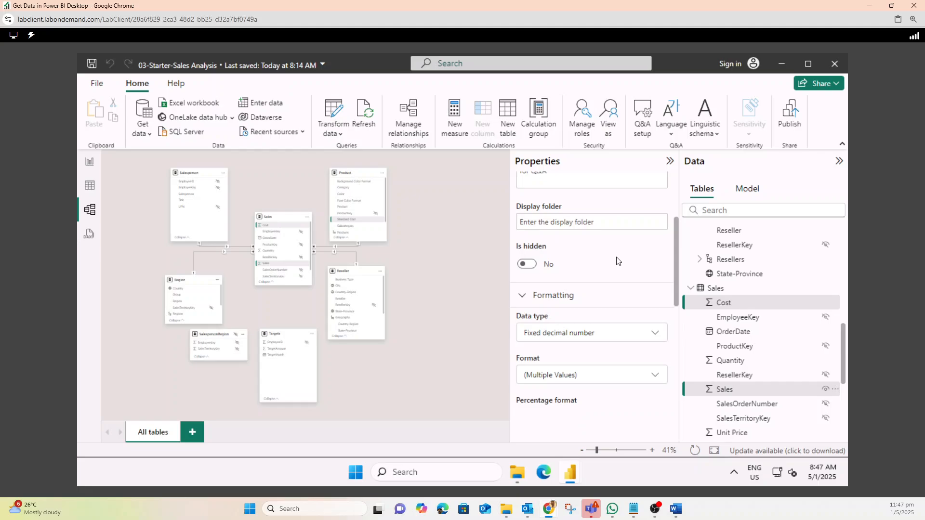
pyautogui.scroll(-4, 617, 259)
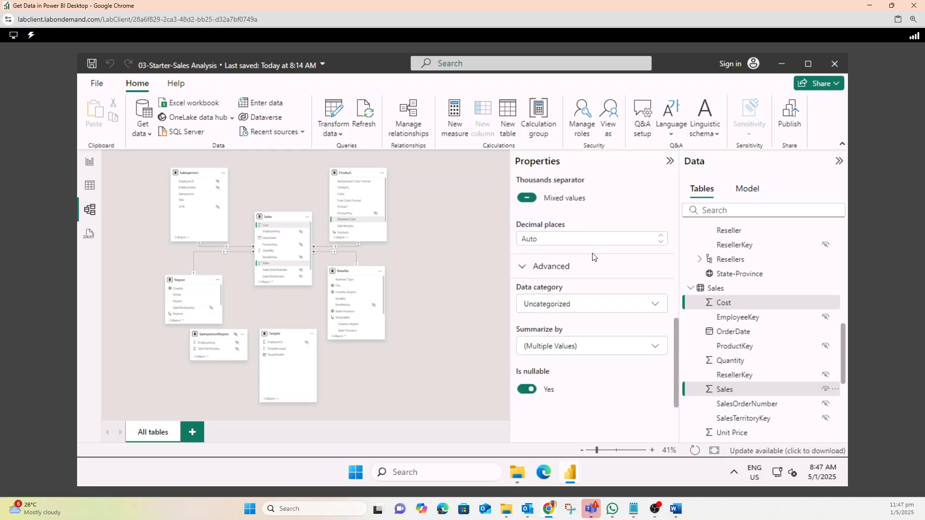
pyautogui.click(574, 238)
pyautogui.write('0')
pyautogui.press('Return')
pyautogui.click(573, 238)
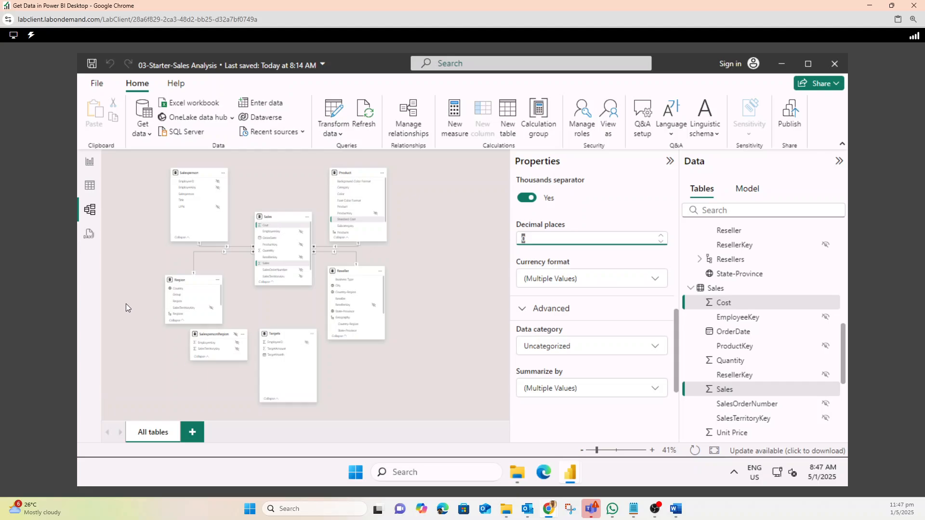
# Step: Switch to Report view and review the available fields, expanding the Reseller table's Geography hierarchy
pyautogui.click(90, 162)
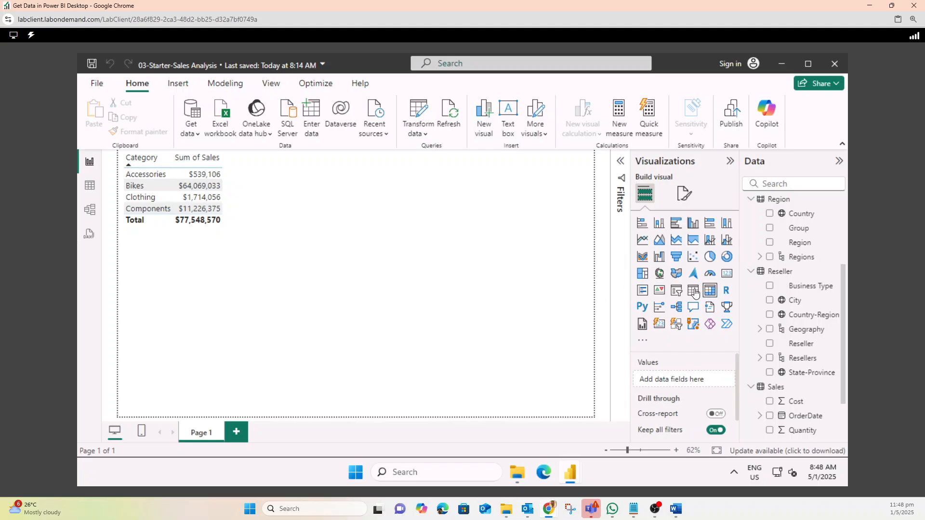
pyautogui.click(759, 331)
pyautogui.scroll(-3, 796, 347)
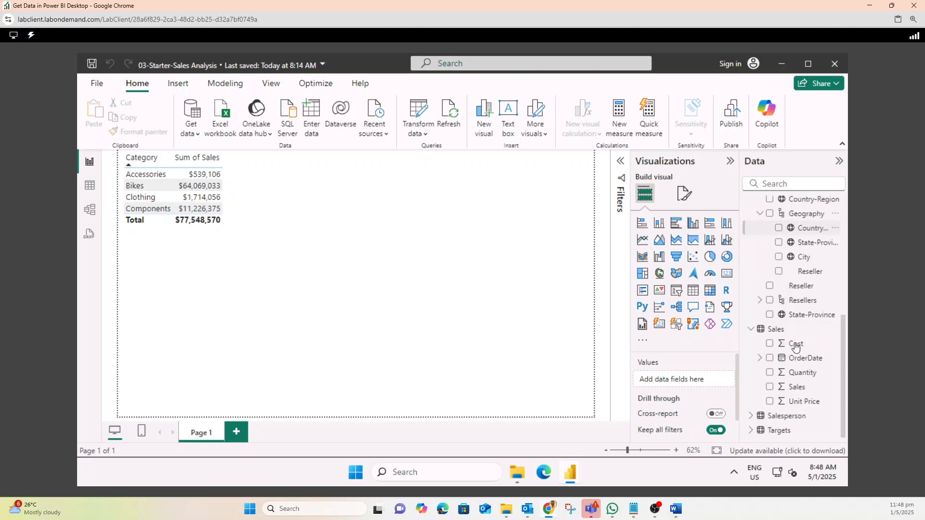
pyautogui.scroll(5, 798, 301)
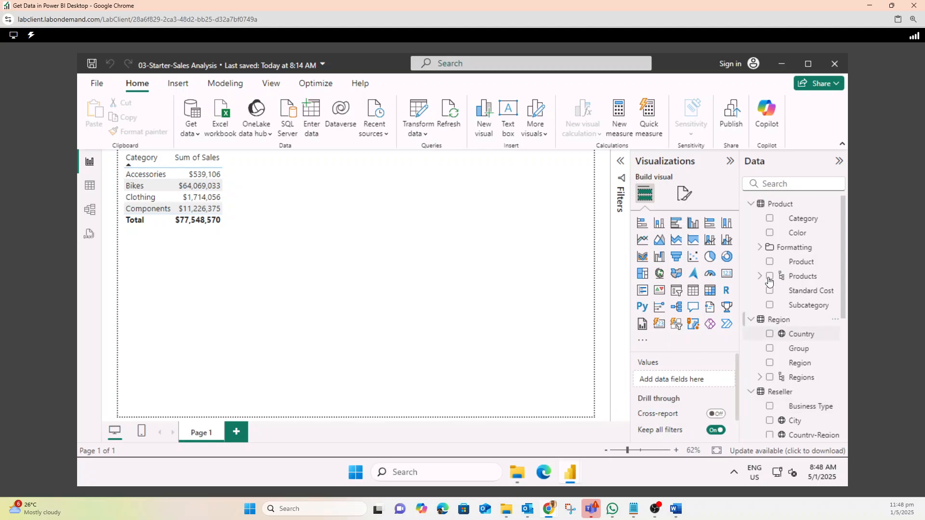
pyautogui.scroll(-5, 760, 314)
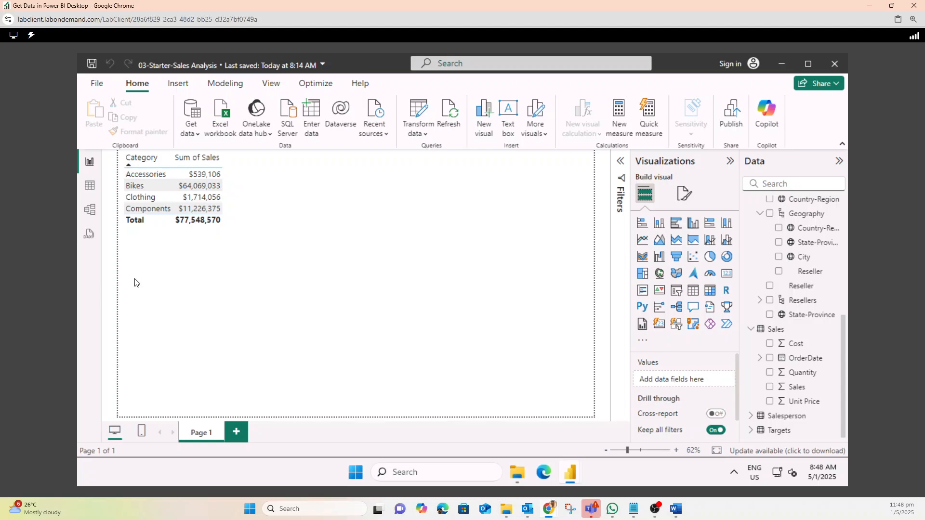
# Step: Expand the date hierarchies of OrderDate in the Sales table and TargetMonth in the Targets table to examine their levels
pyautogui.click(760, 358)
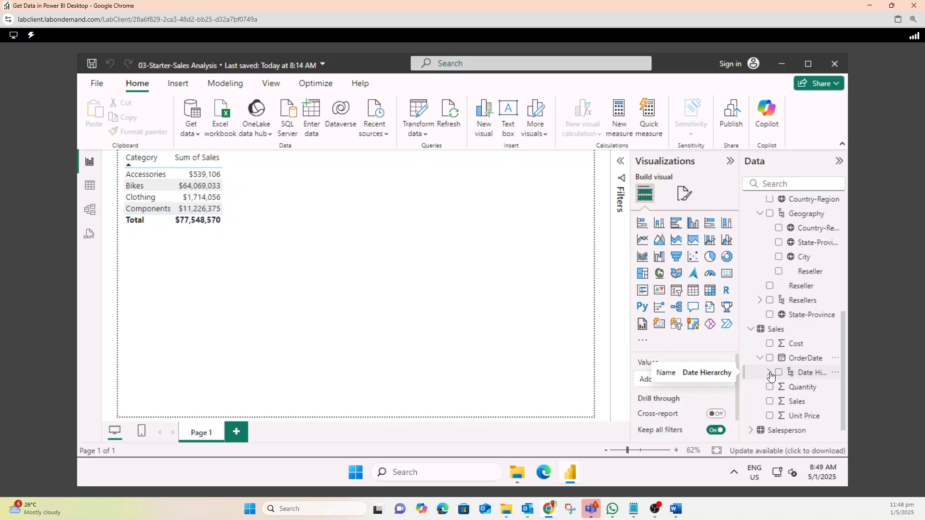
pyautogui.click(770, 374)
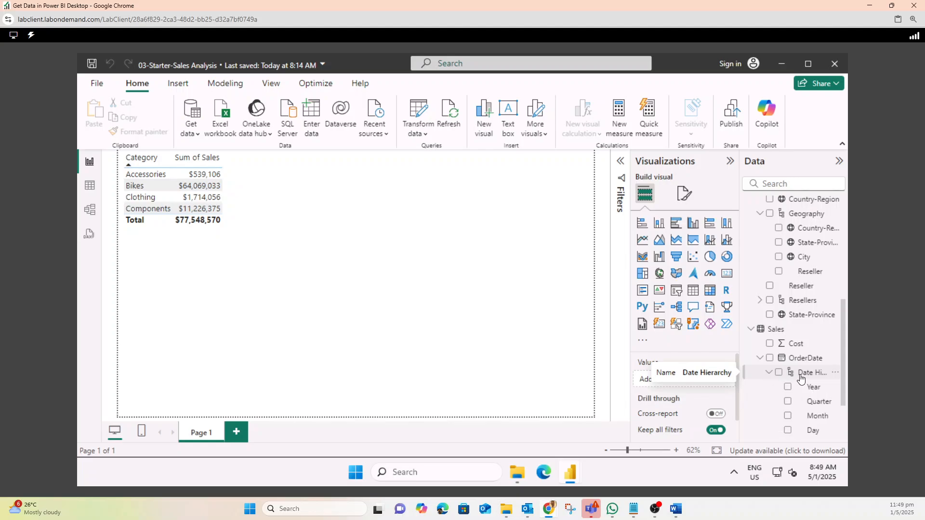
pyautogui.scroll(-2, 797, 374)
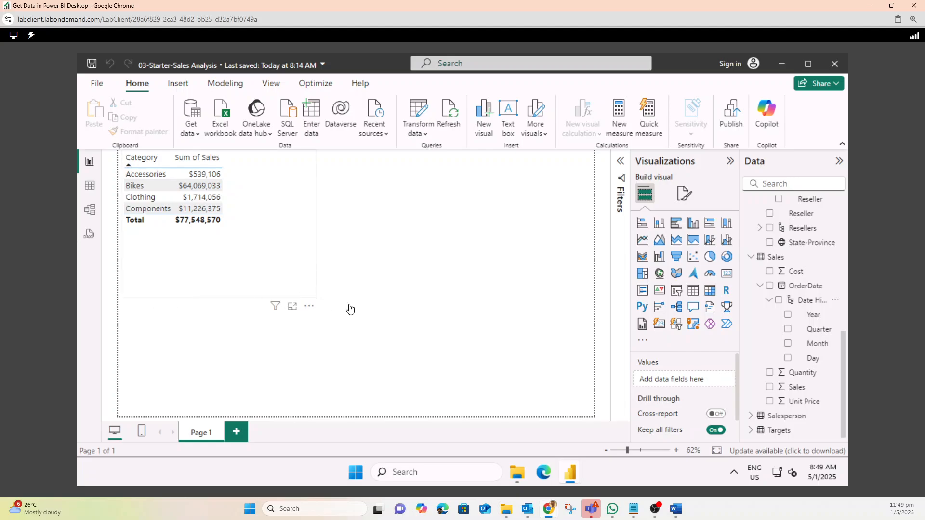
pyautogui.click(783, 428)
pyautogui.scroll(-1, 787, 412)
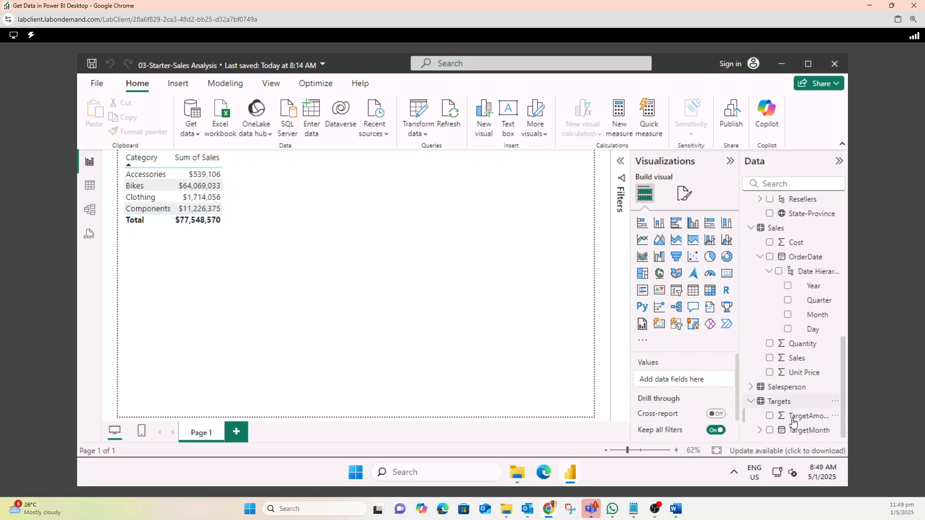
pyautogui.click(760, 431)
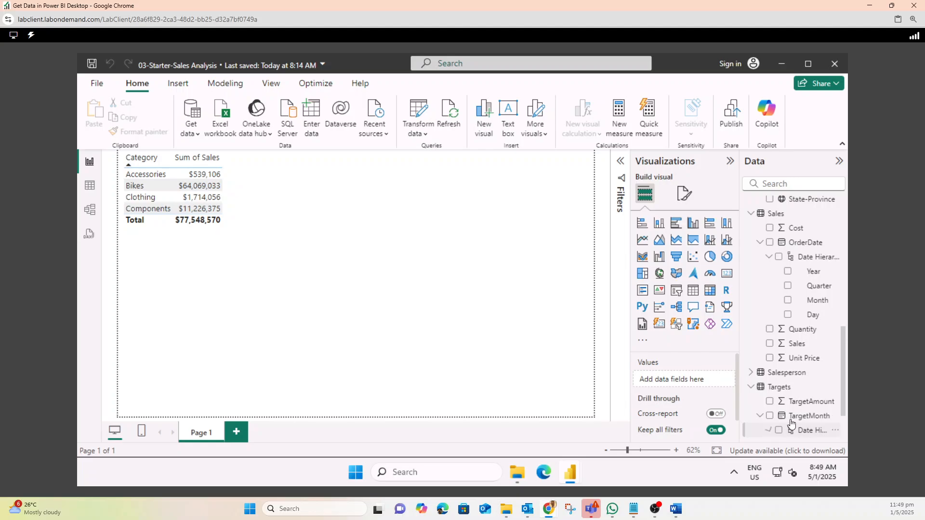
pyautogui.click(769, 430)
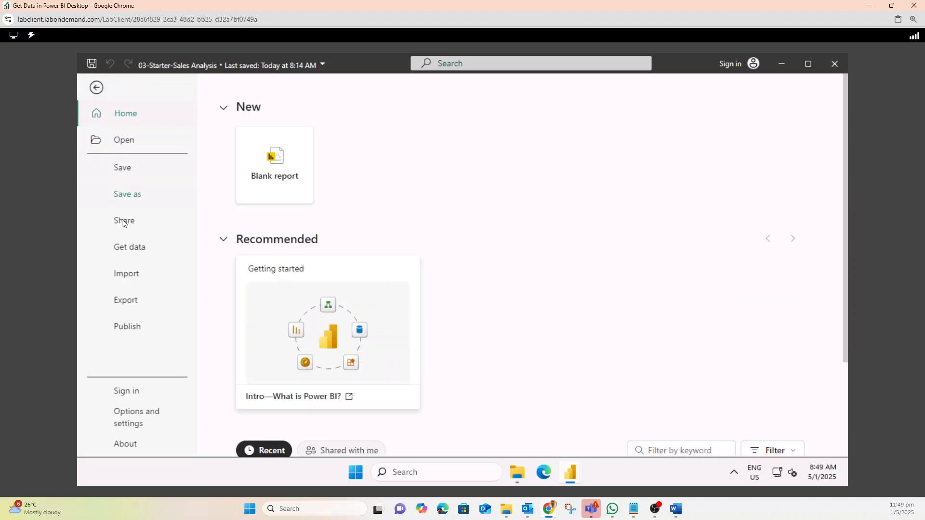
# Step: Turn off Auto date/time in the current file's Data Load options and check the date fields in the Data pane
pyautogui.click(145, 423)
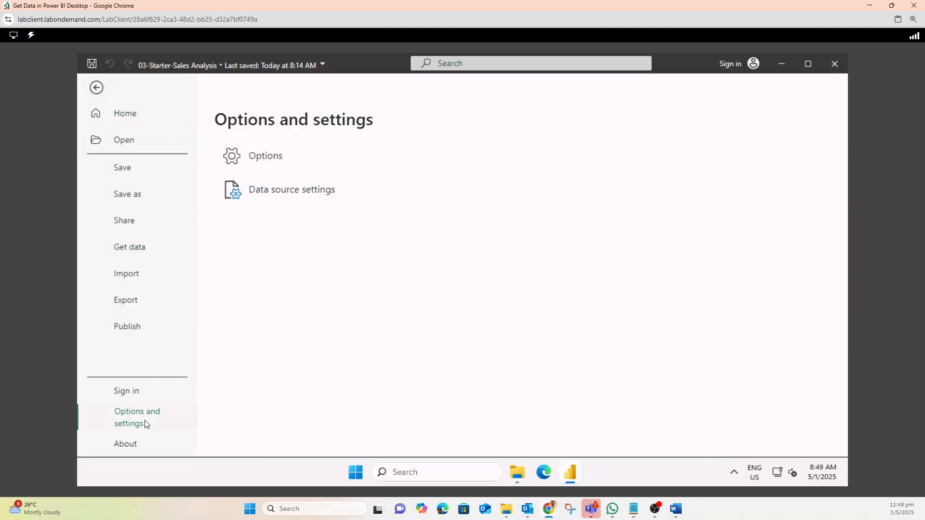
pyautogui.click(265, 158)
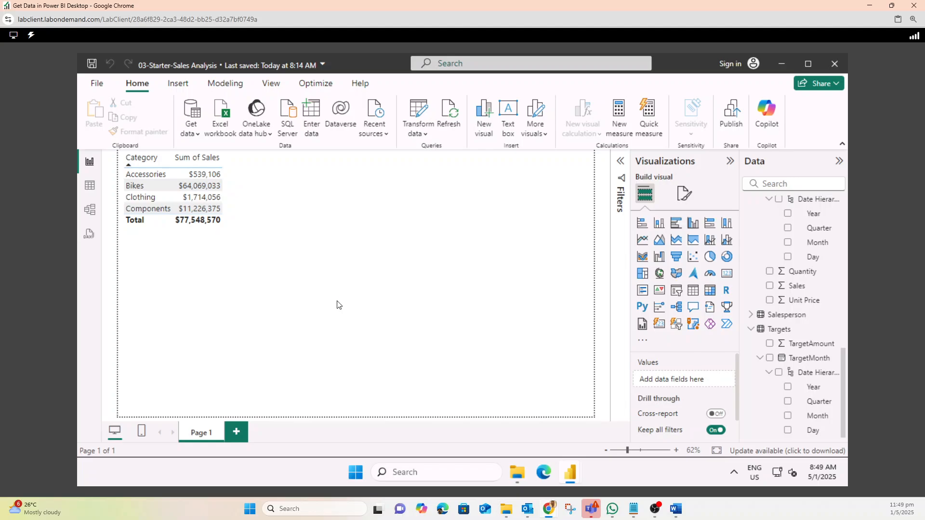
pyautogui.scroll(-3, 496, 231)
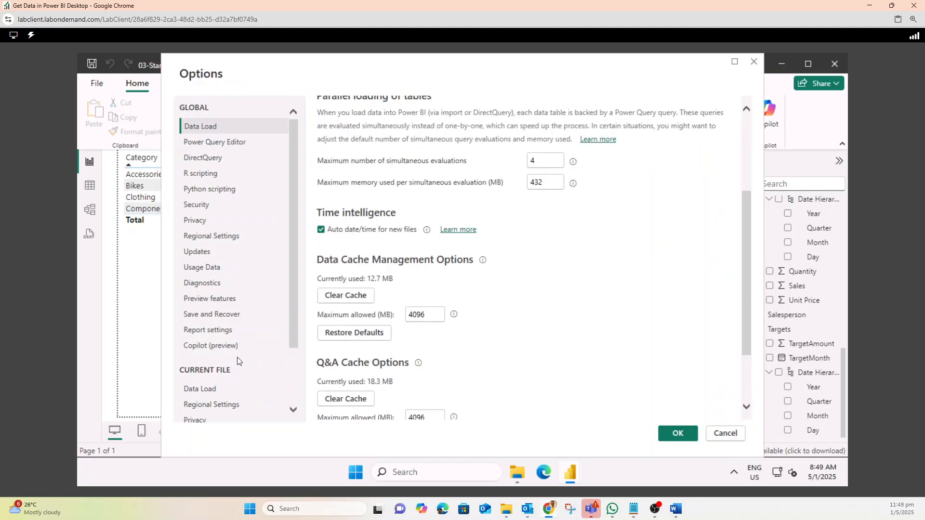
pyautogui.scroll(-3, 237, 361)
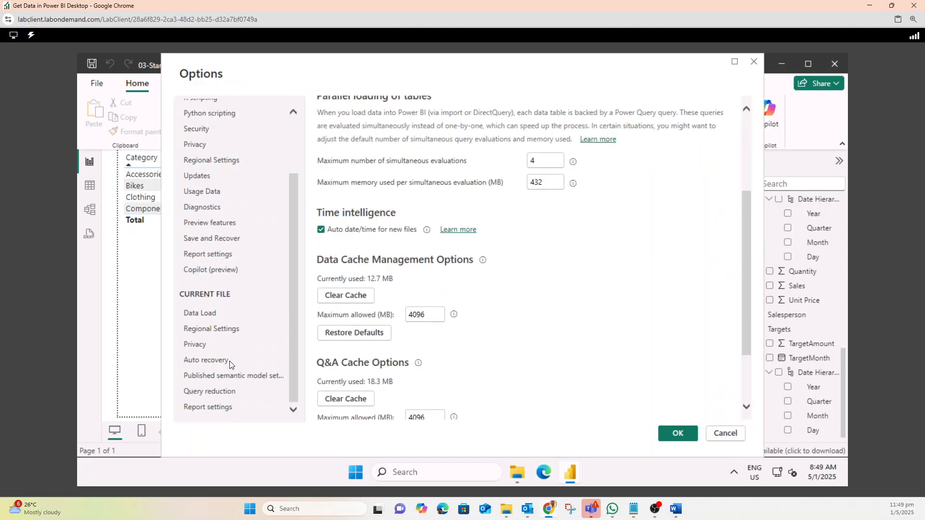
pyautogui.click(198, 319)
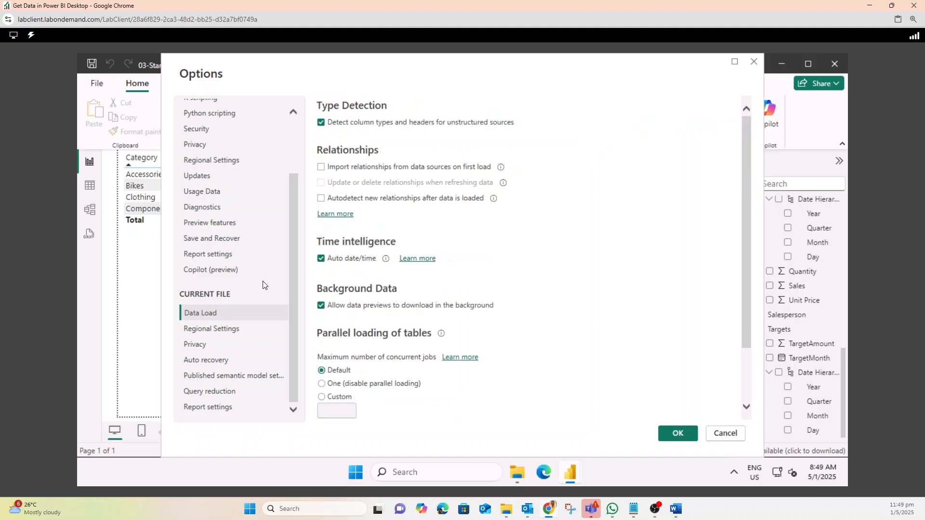
pyautogui.click(319, 260)
pyautogui.click(669, 433)
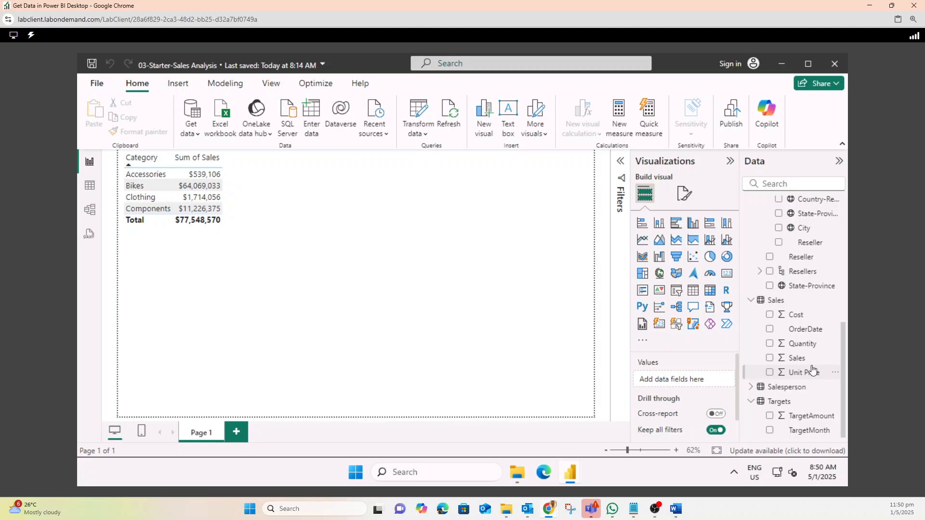
pyautogui.scroll(10, 813, 370)
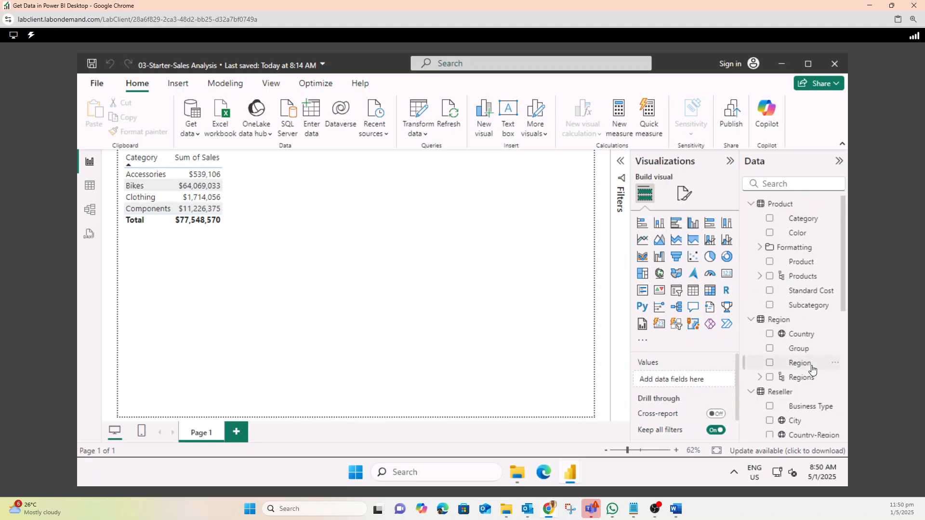
pyautogui.scroll(-10, 813, 370)
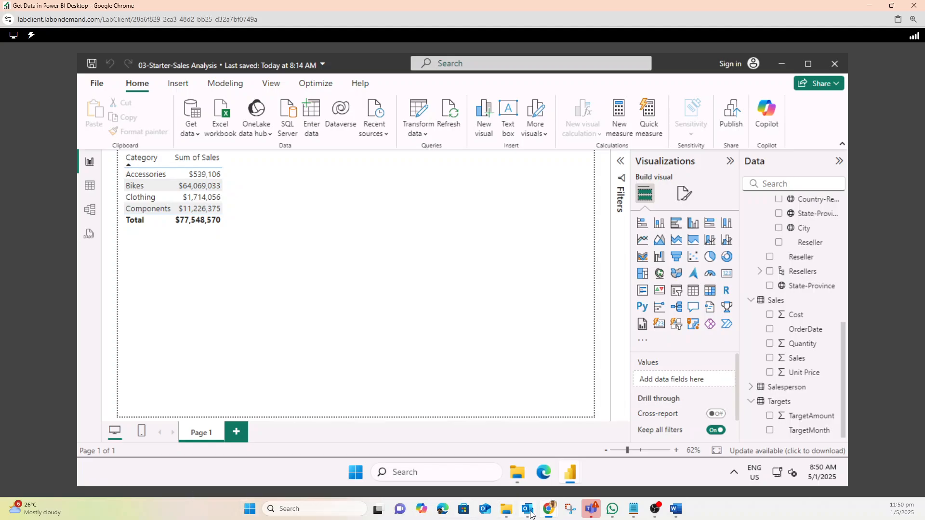
# Step: Switch back to the assignment page in Chrome and read the Create quick measures instructions
pyautogui.moveTo(549, 509)
pyautogui.click(390, 444)
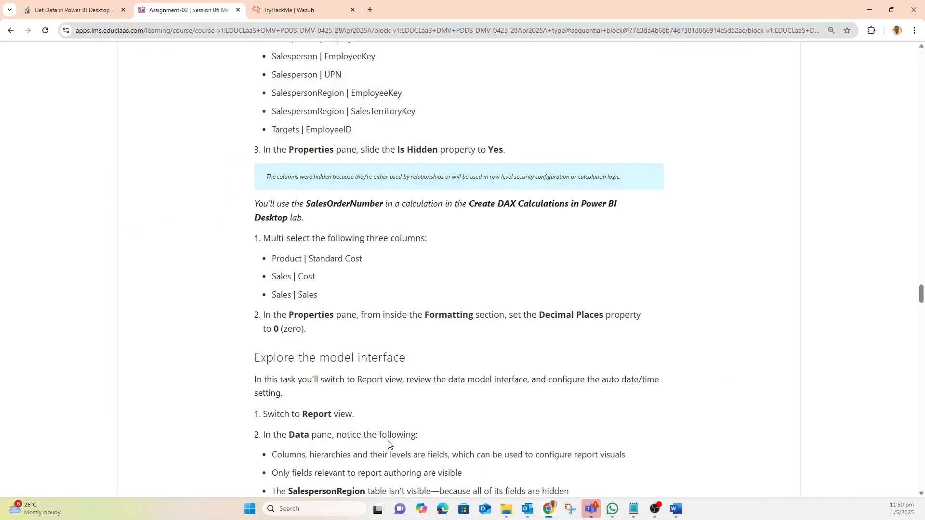
pyautogui.scroll(-15, 352, 308)
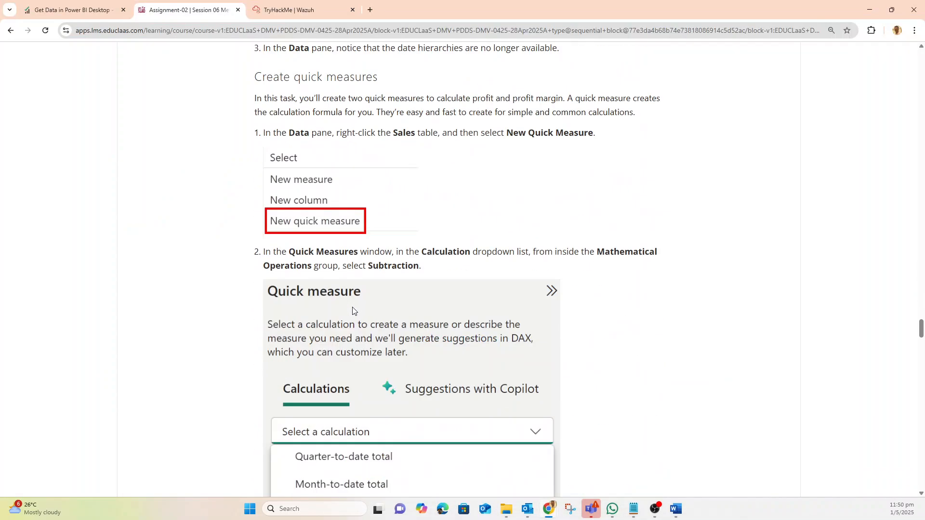
pyautogui.scroll(3, 353, 312)
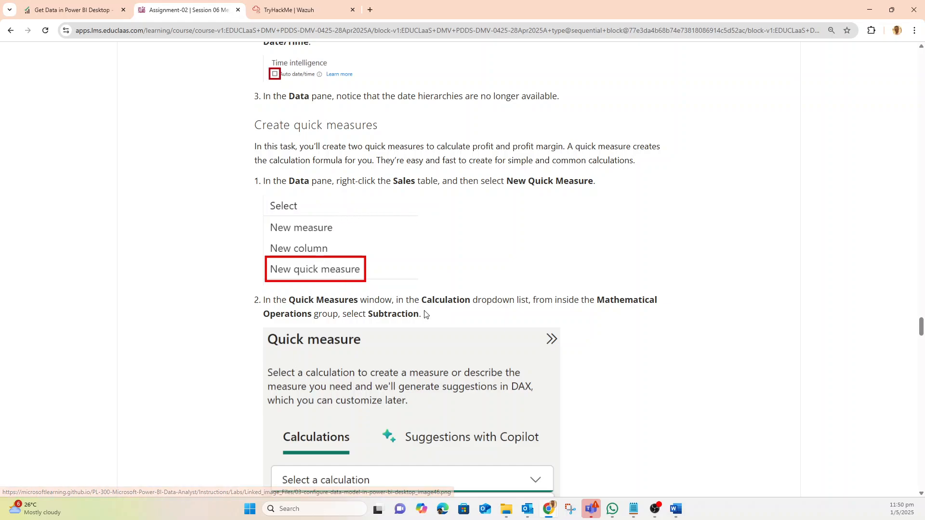
pyautogui.scroll(-2, 438, 328)
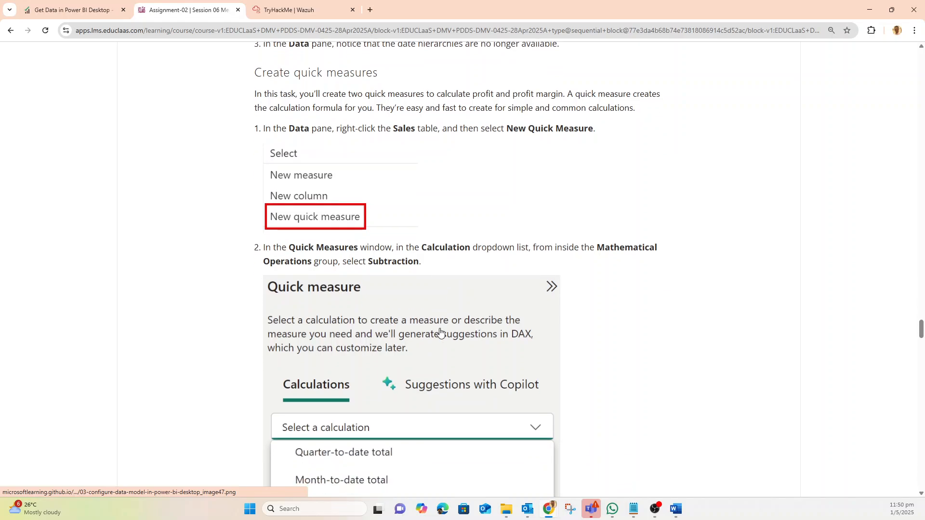
# Step: Check the quick measure instructions, return to the Power BI Desktop lab window and start a new quick measure on the Sales table
pyautogui.scroll(-5, 399, 294)
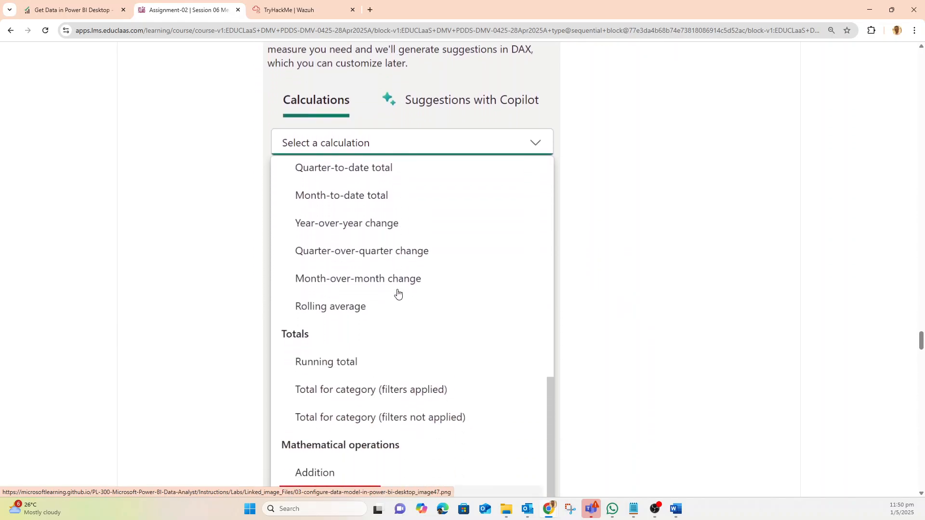
pyautogui.scroll(1, 398, 293)
pyautogui.scroll(1, 398, 292)
pyautogui.scroll(5, 599, 391)
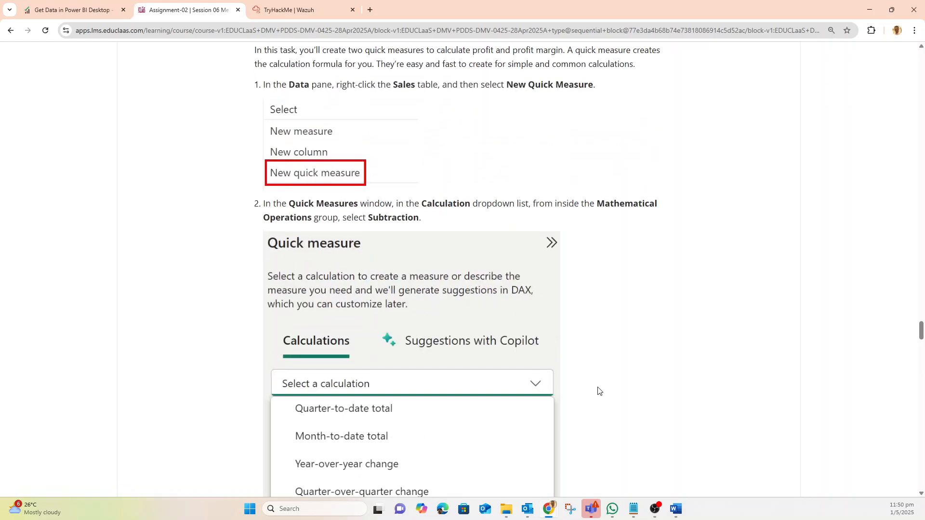
pyautogui.scroll(2, 463, 299)
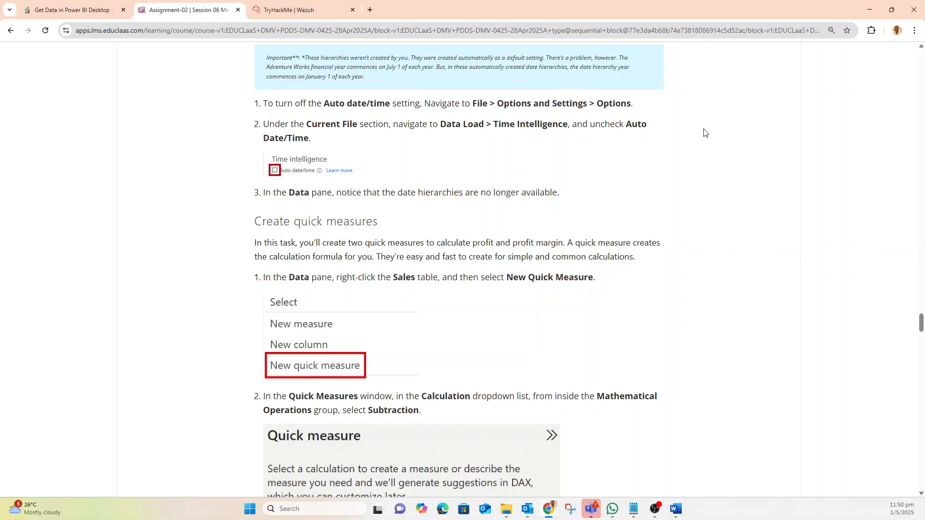
pyautogui.click(863, 3)
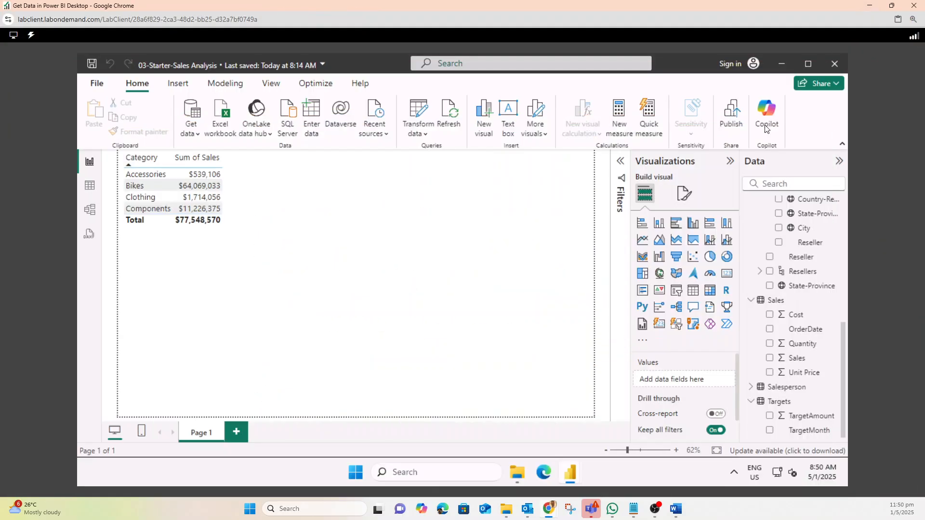
pyautogui.click(783, 301)
pyautogui.rightClick(785, 299)
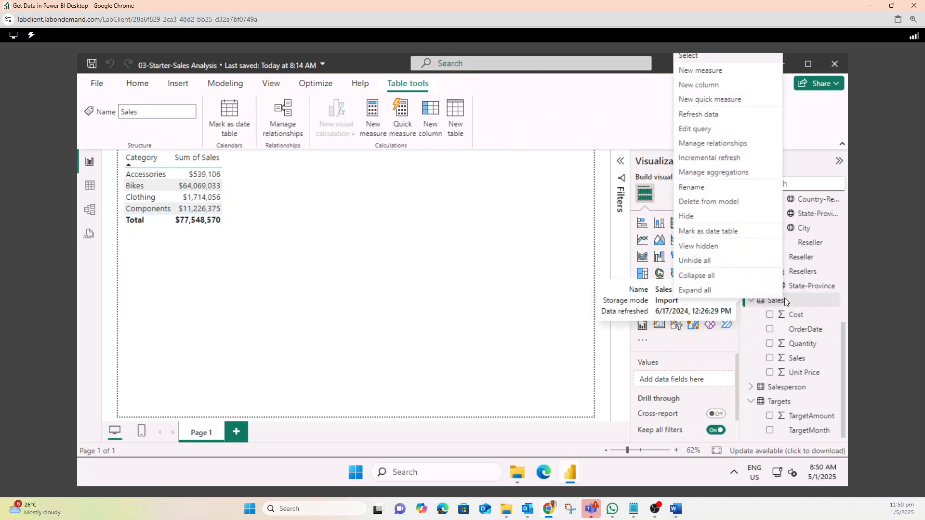
pyautogui.click(722, 100)
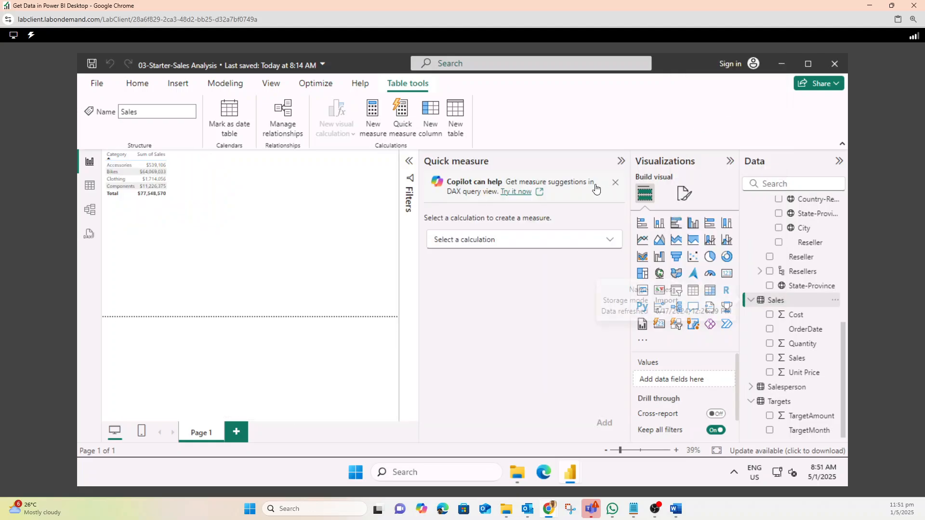
# Step: Add a Subtraction quick measure with Sum of Sales as the base value and Sum of Cost as the value to subtract
pyautogui.click(460, 241)
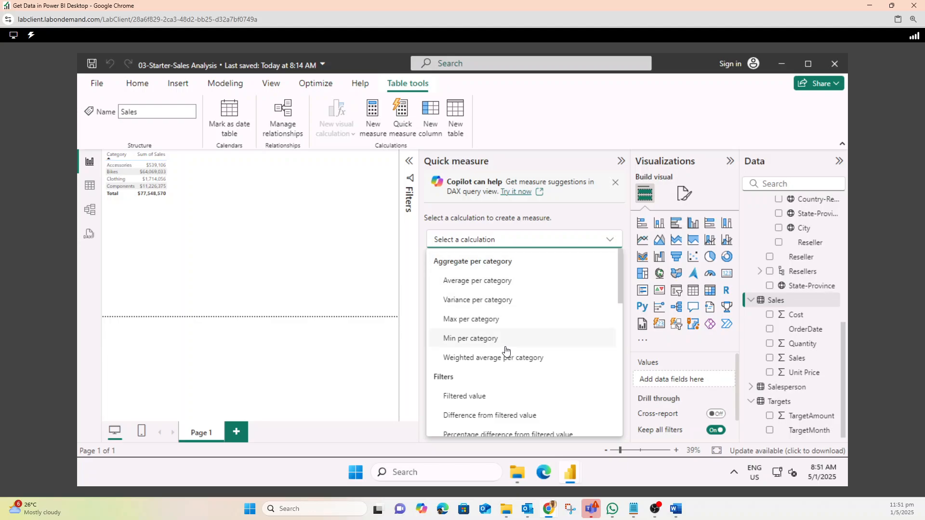
pyautogui.scroll(-5, 501, 342)
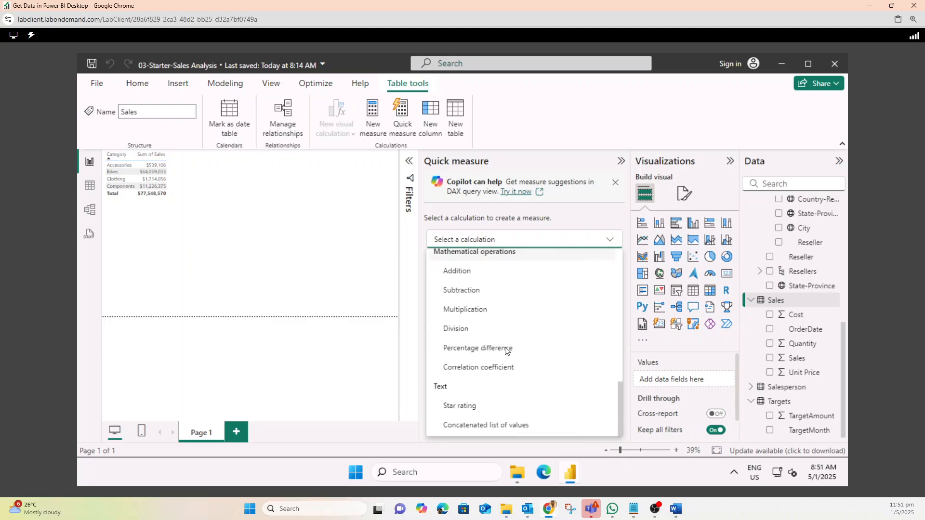
pyautogui.click(472, 290)
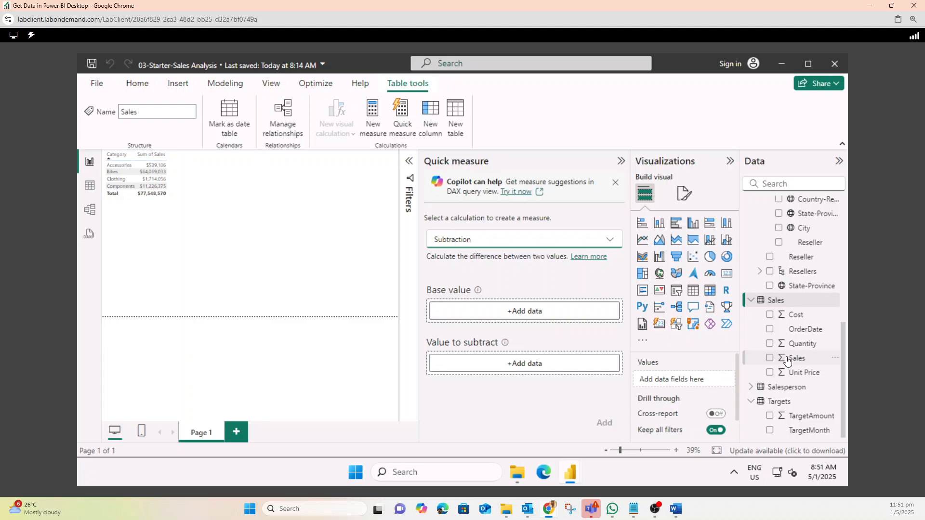
pyautogui.moveTo(788, 361); pyautogui.dragTo(545, 313)
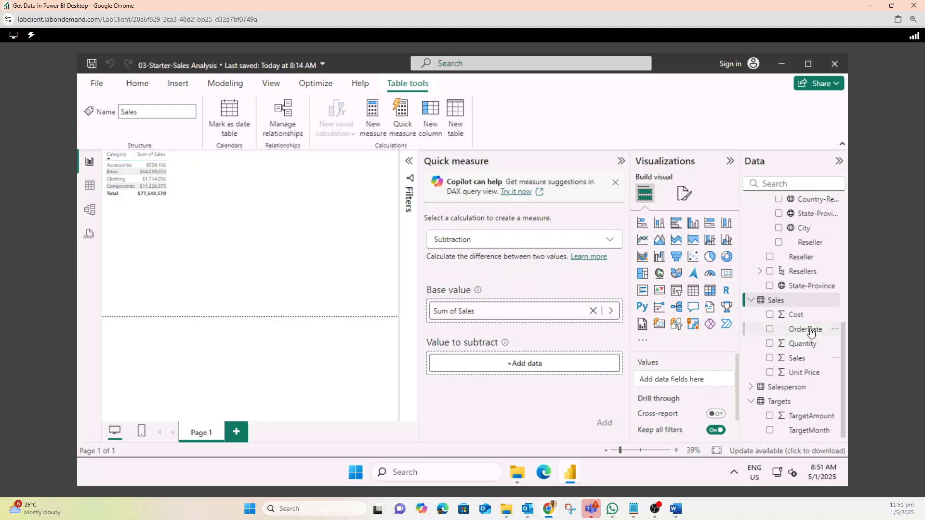
pyautogui.moveTo(796, 320); pyautogui.dragTo(569, 366)
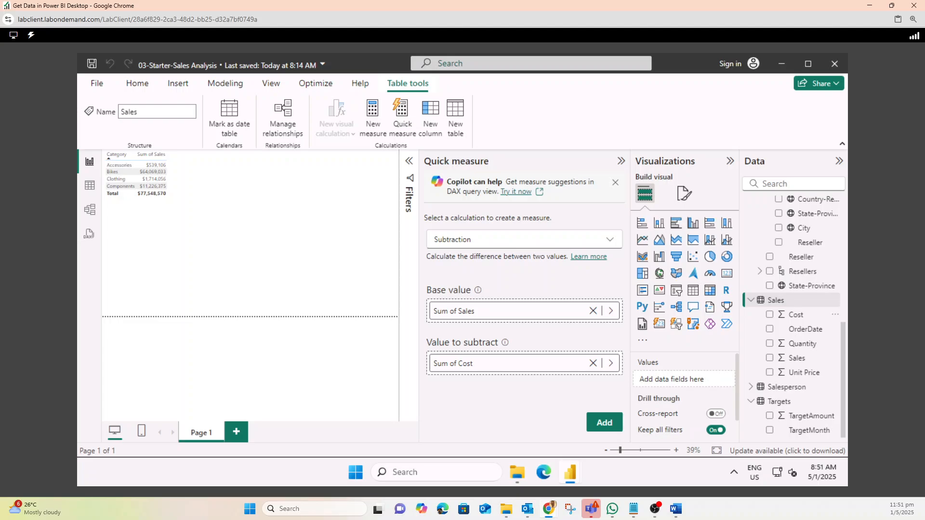
pyautogui.click(602, 429)
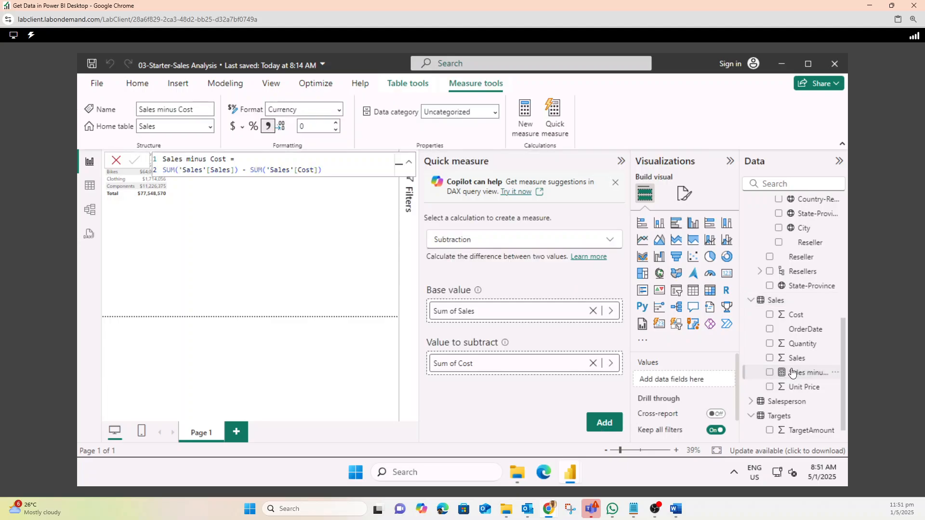
# Step: Rename the new subtraction measure in the Sales table as Profit
pyautogui.rightClick(790, 371)
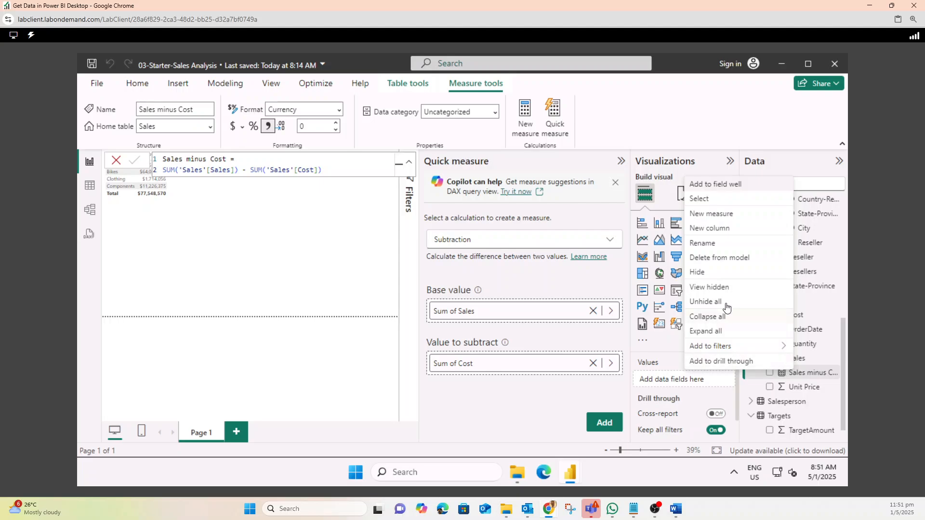
pyautogui.click(712, 245)
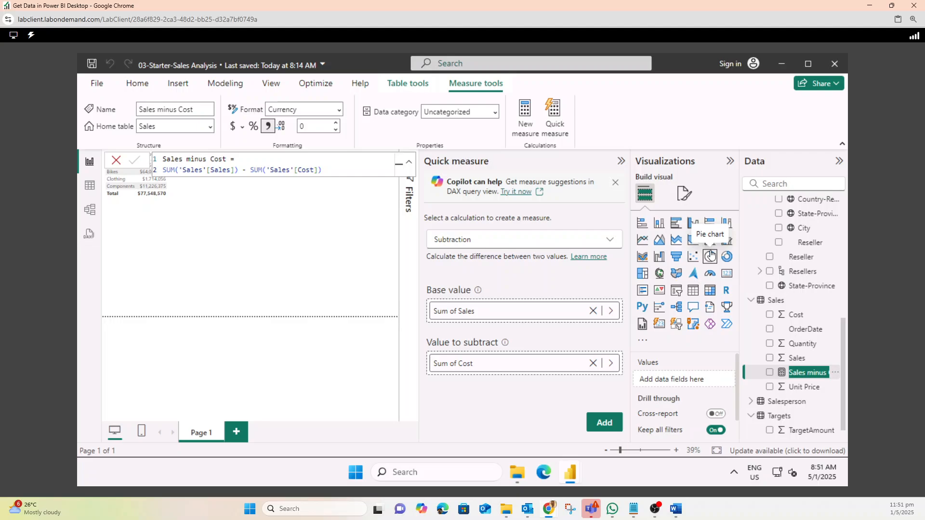
pyautogui.write('Profit')
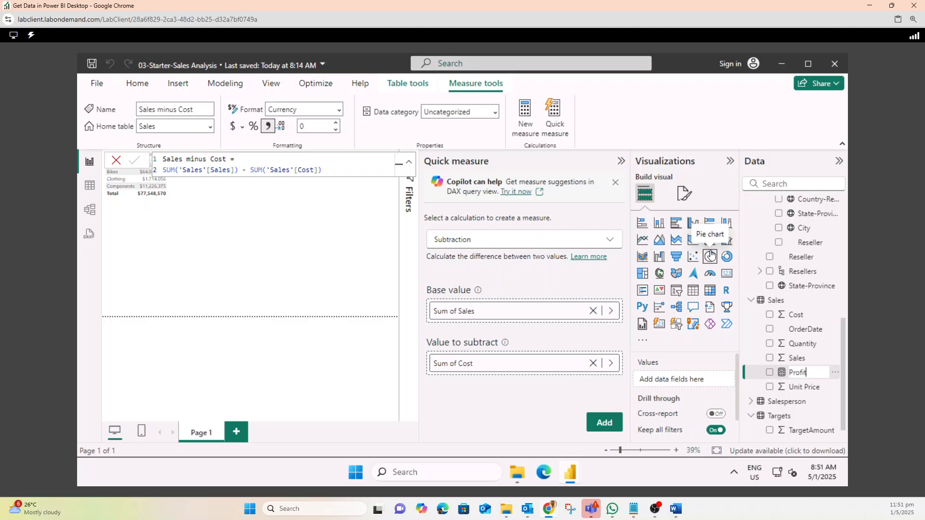
pyautogui.press('Return')
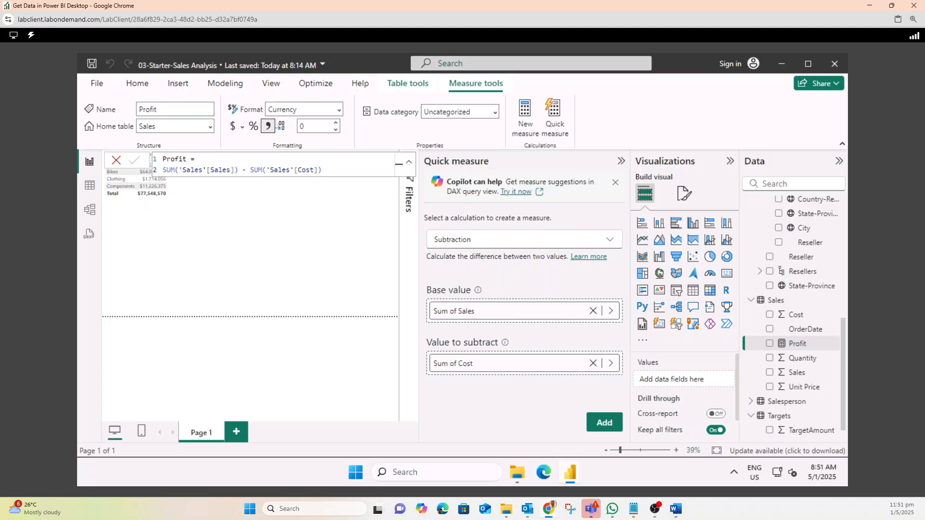
# Step: Change the quick measure calculation to Division and clear both its numerator and denominator fields
pyautogui.rightClick(780, 303)
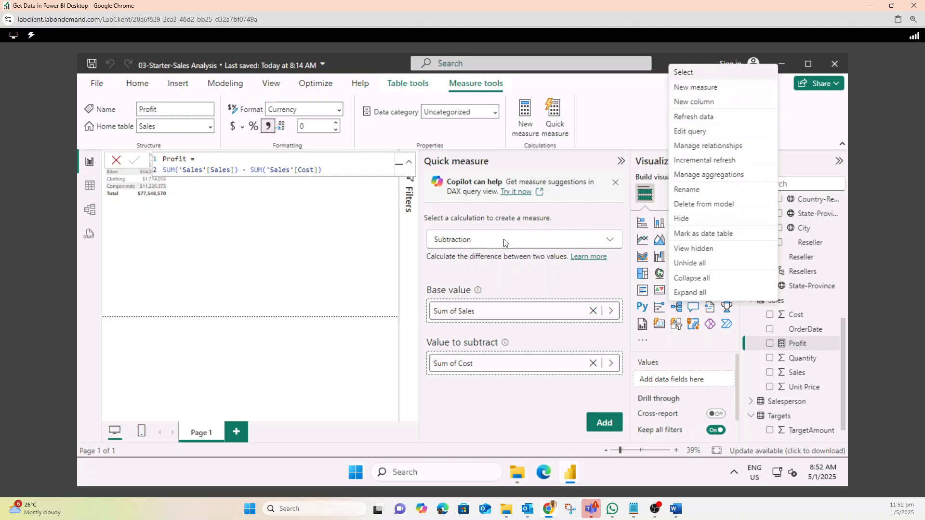
pyautogui.click(415, 260)
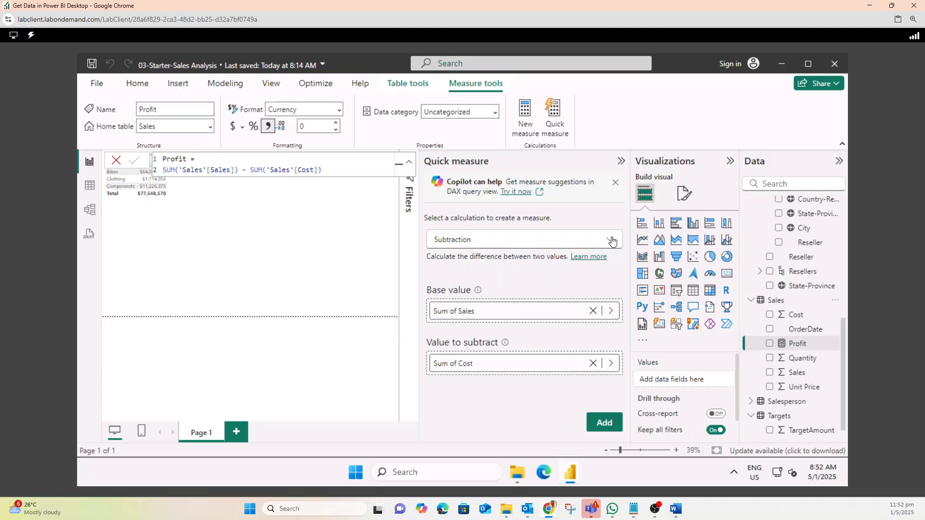
pyautogui.click(612, 241)
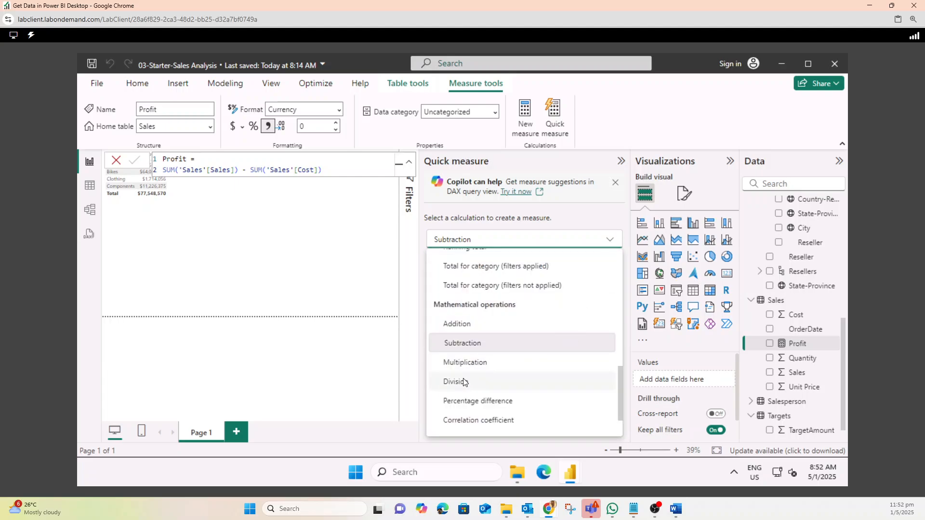
pyautogui.click(463, 382)
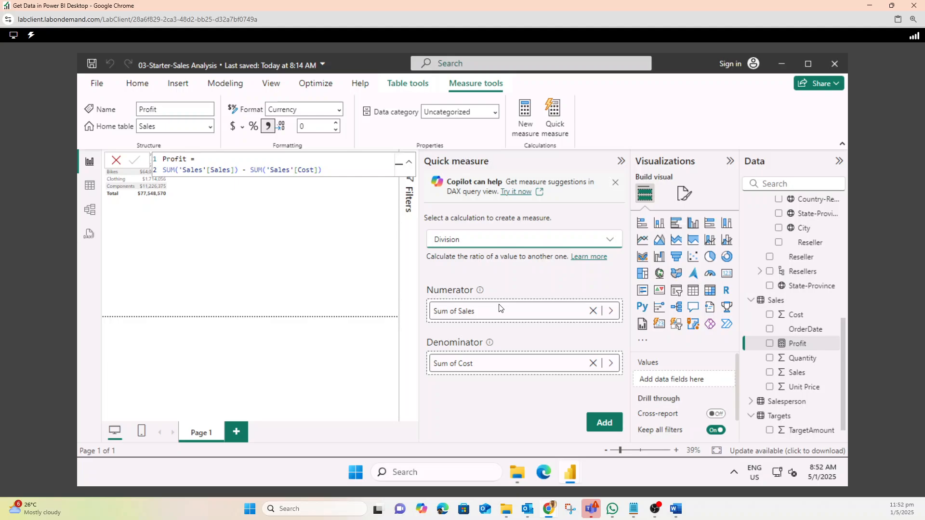
pyautogui.click(593, 311)
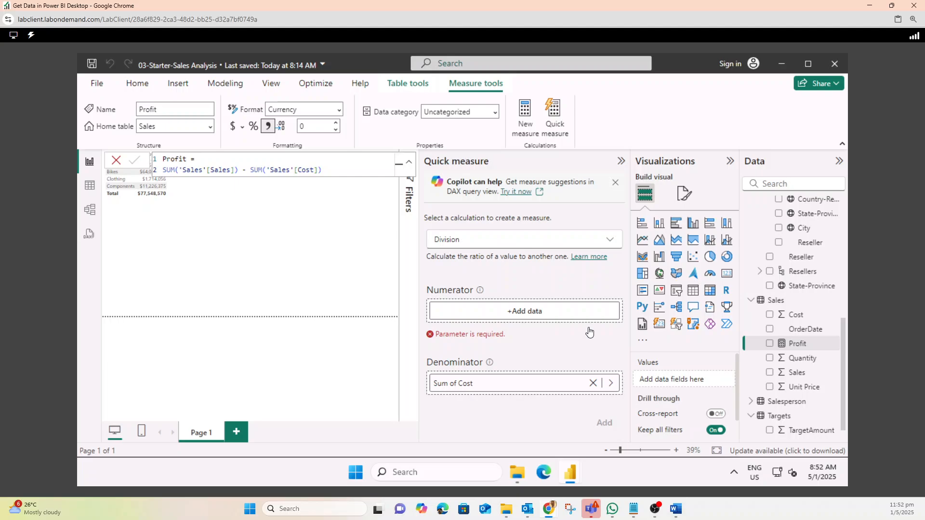
pyautogui.click(592, 383)
# Step: Set the Profit measure as the division's numerator and remove the stray Profit column chart from the report page
pyautogui.click(524, 310)
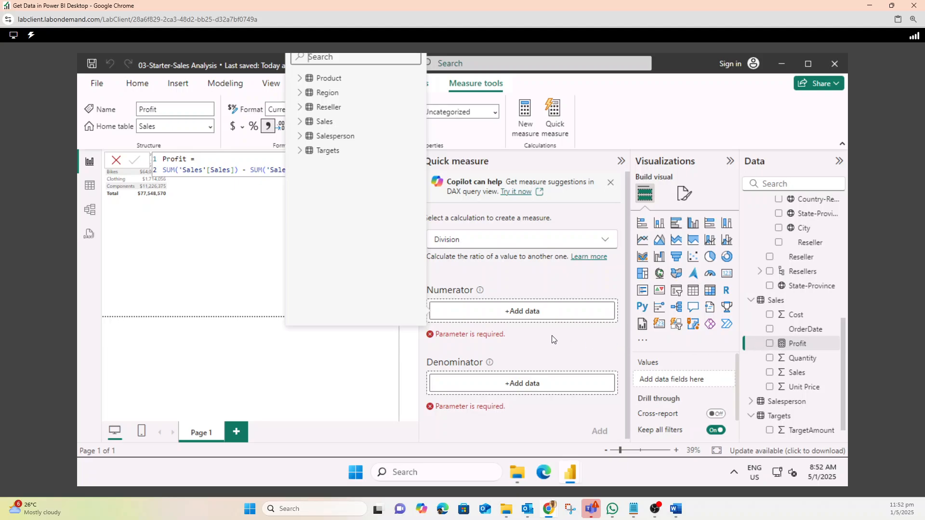
pyautogui.click(770, 344)
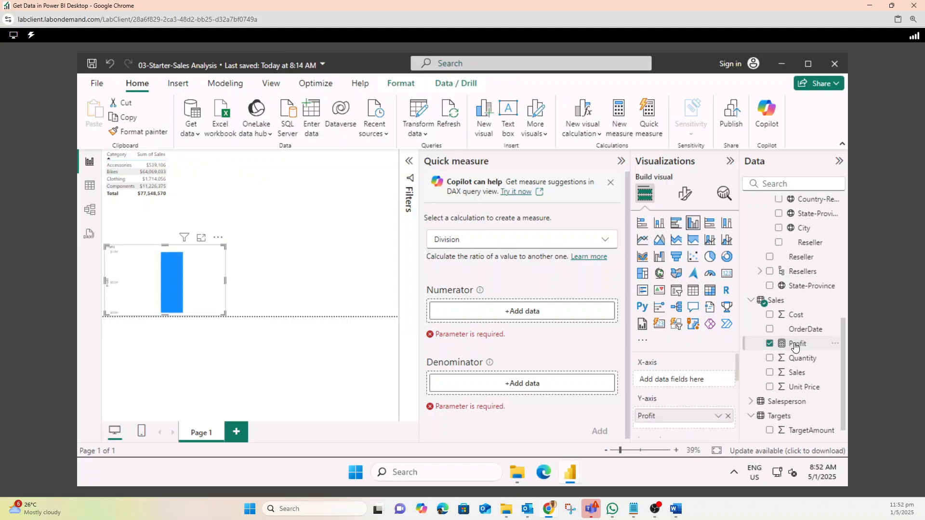
pyautogui.moveTo(795, 346); pyautogui.dragTo(552, 310)
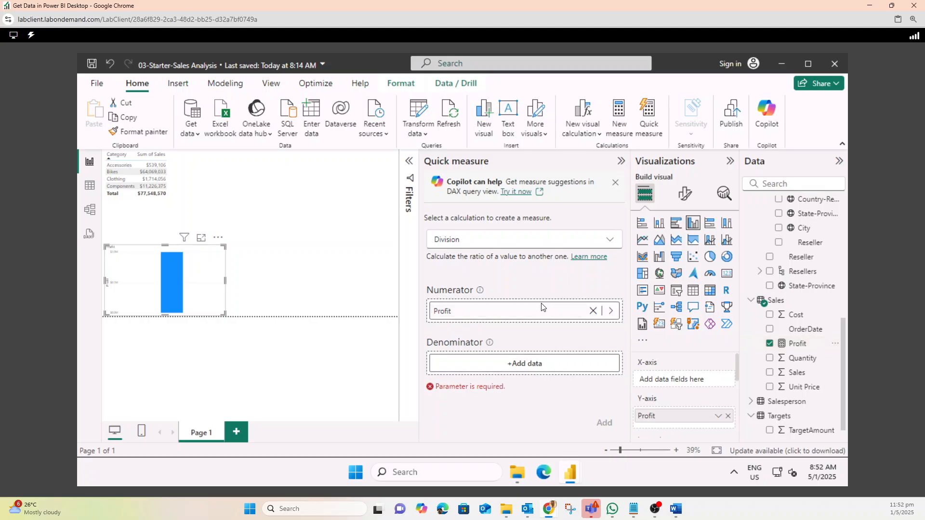
pyautogui.click(219, 237)
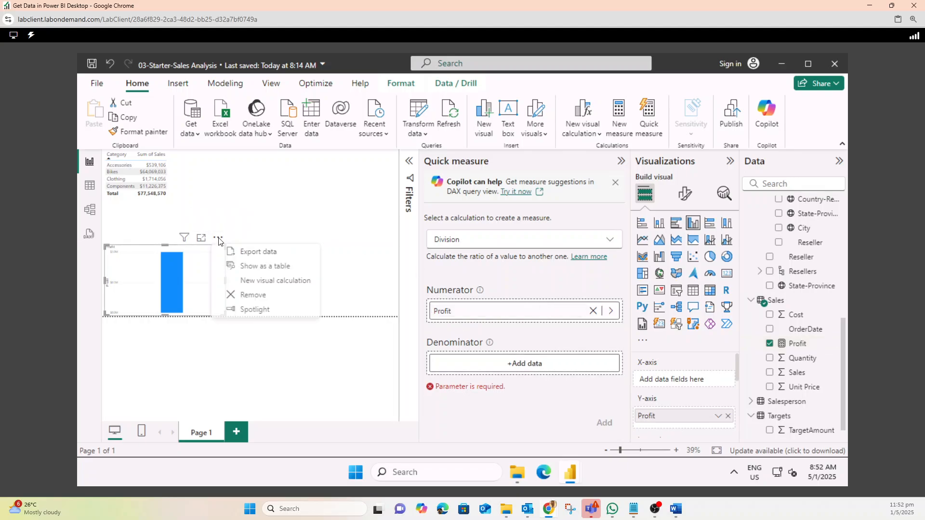
pyautogui.click(264, 295)
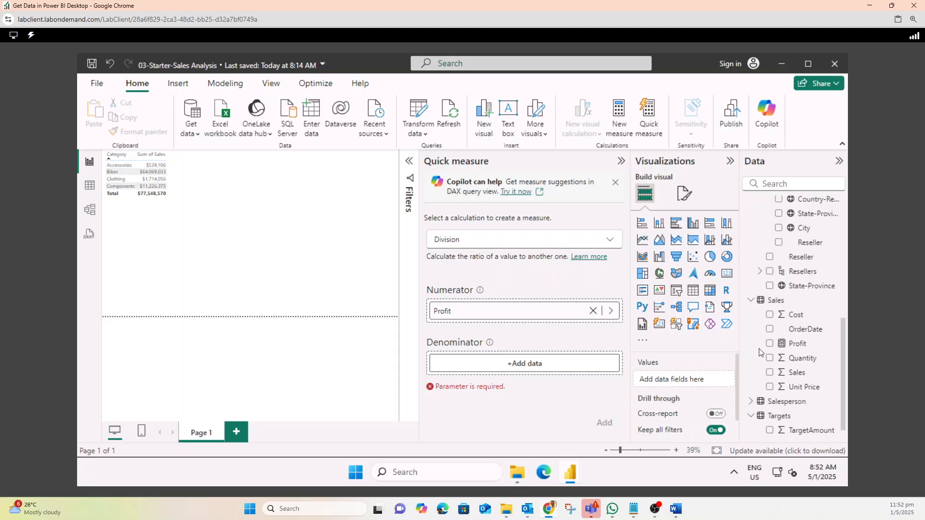
# Step: Set Sum of Sales as the denominator and add the Division quick measure to the model
pyautogui.moveTo(796, 376); pyautogui.dragTo(553, 361)
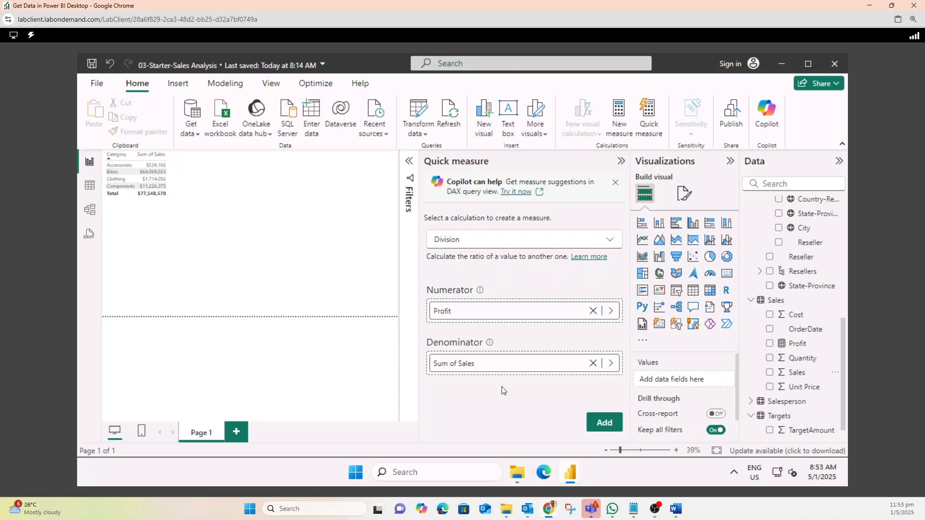
pyautogui.click(599, 424)
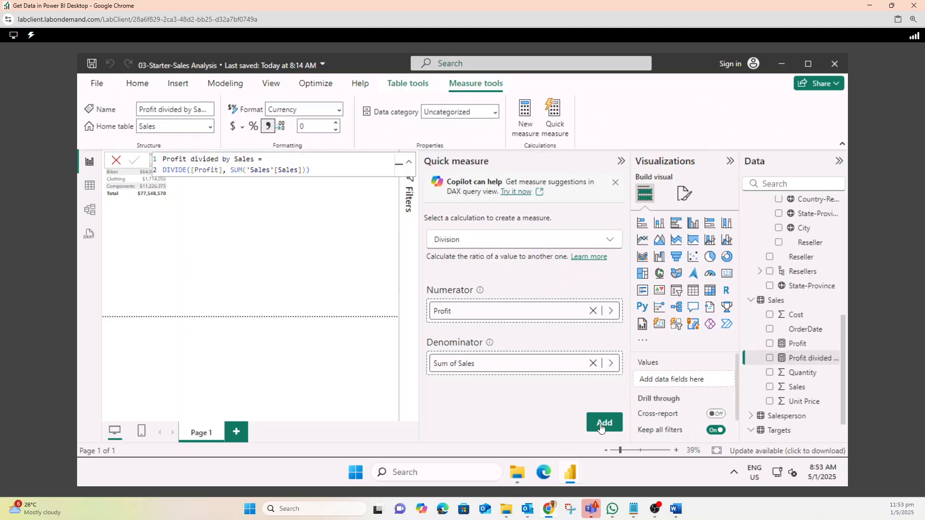
# Step: Rename the new division measure in the Sales table as Profit Margin
pyautogui.rightClick(804, 362)
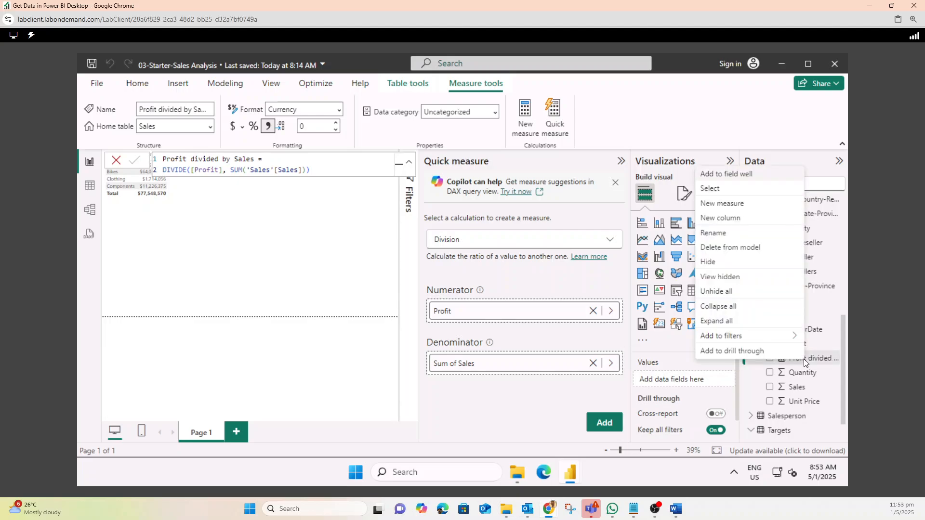
pyautogui.click(714, 235)
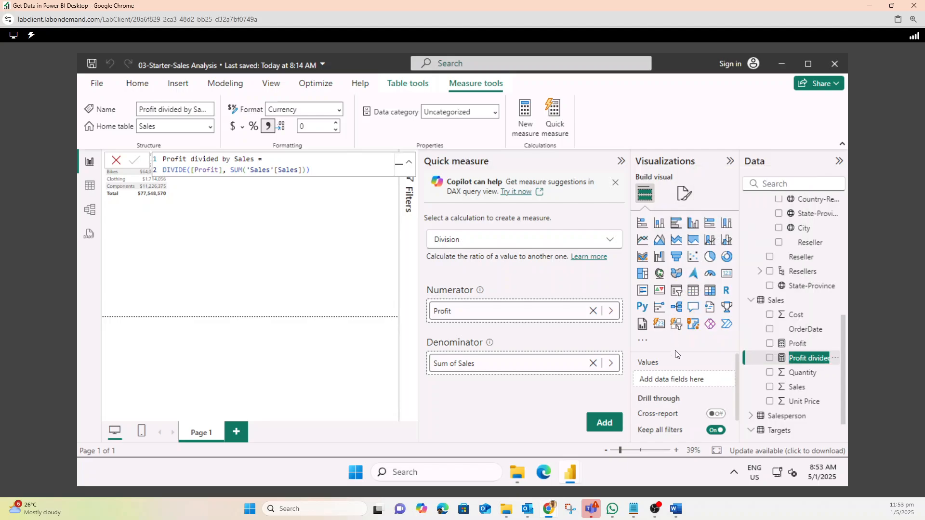
pyautogui.press('End')
pyautogui.press('BackSpace')
pyautogui.press('BackSpace')
pyautogui.press('BackSpace')
pyautogui.press('BackSpace')
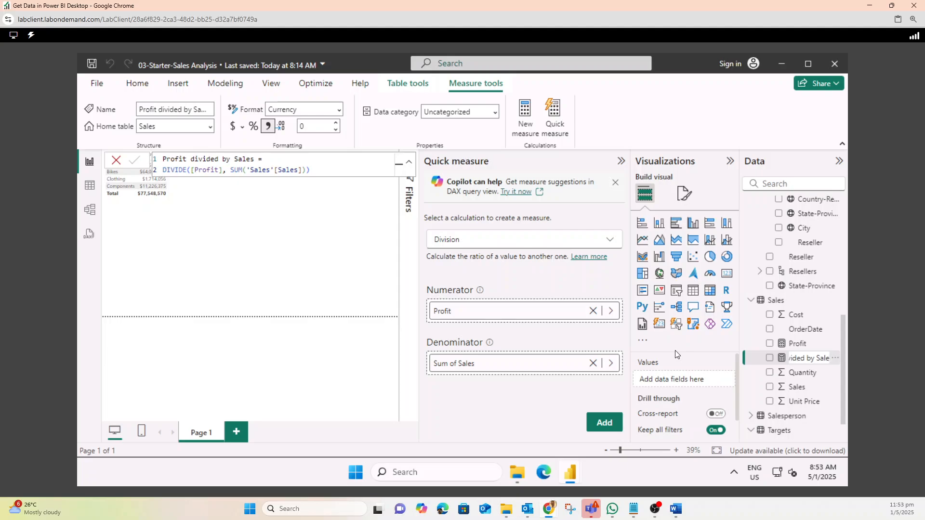
pyautogui.press('BackSpace')
pyautogui.press('BackSpace')
pyautogui.press('BackSpace')
pyautogui.press('BackSpace')
pyautogui.press('BackSpace')
pyautogui.press('BackSpace')
pyautogui.press('BackSpace')
pyautogui.press('BackSpace')
pyautogui.press('BackSpace')
pyautogui.write('Margin')
pyautogui.press('Return')
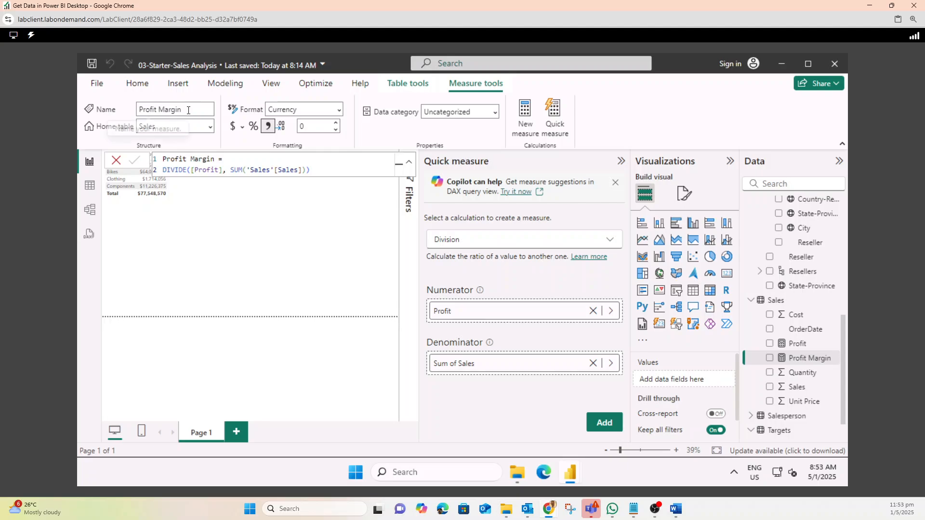
# Step: Set the format of the Profit Margin measure to Percentage and deselect the measure
pyautogui.click(339, 113)
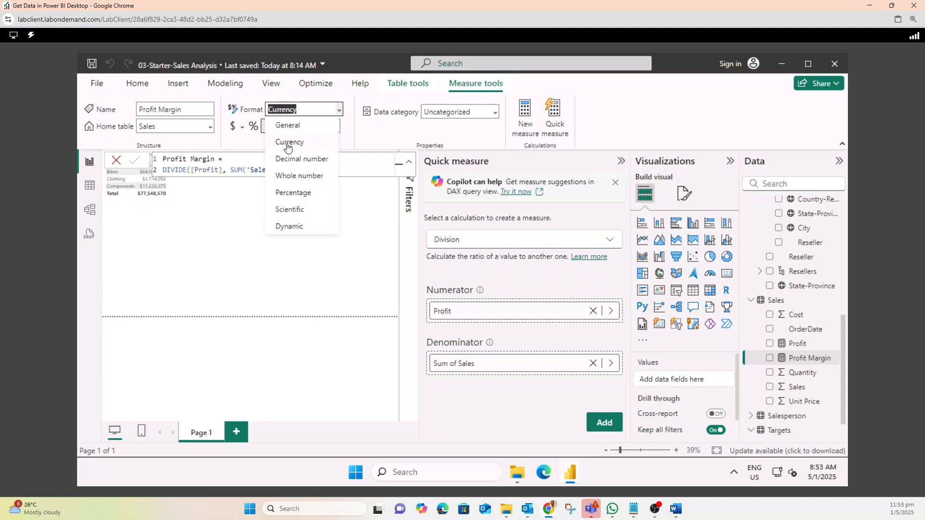
pyautogui.click(289, 194)
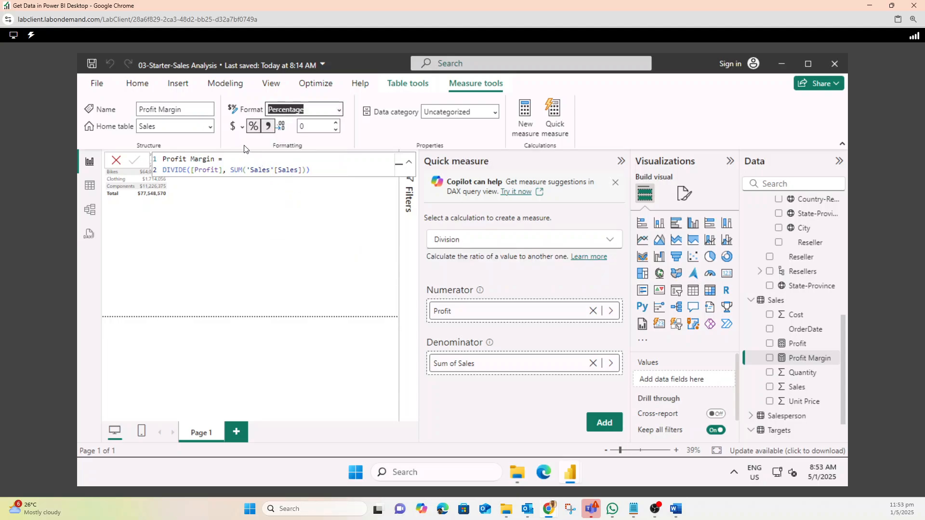
pyautogui.click(298, 246)
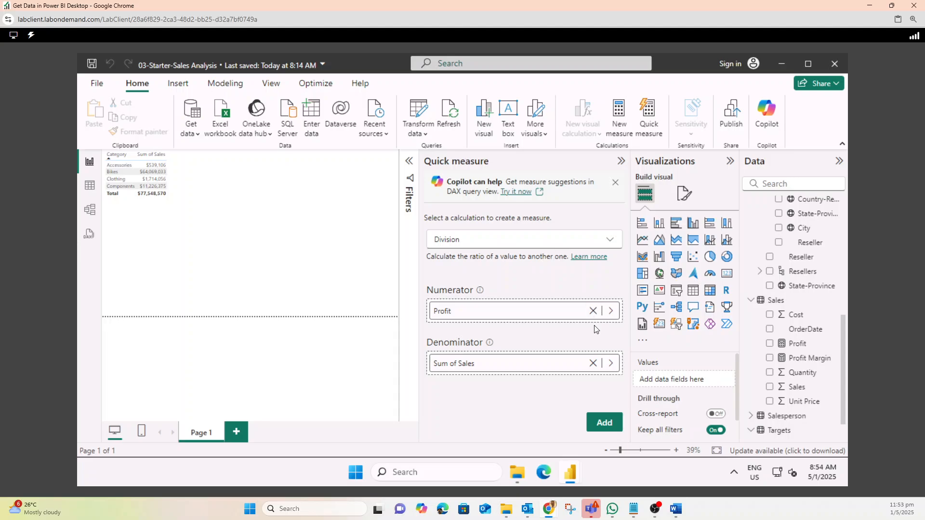
# Step: Set the Profit Margin measure in the Sales table to show 2 decimal places
pyautogui.click(819, 359)
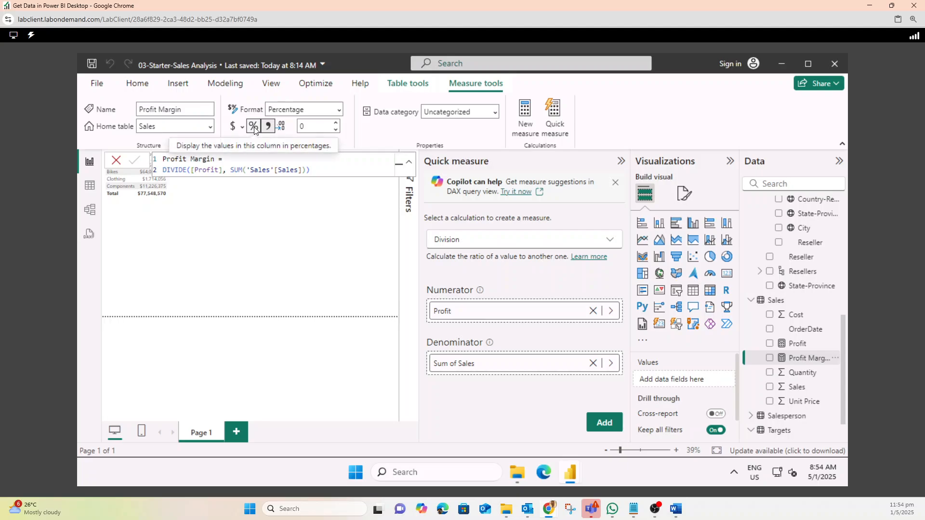
pyautogui.click(300, 127)
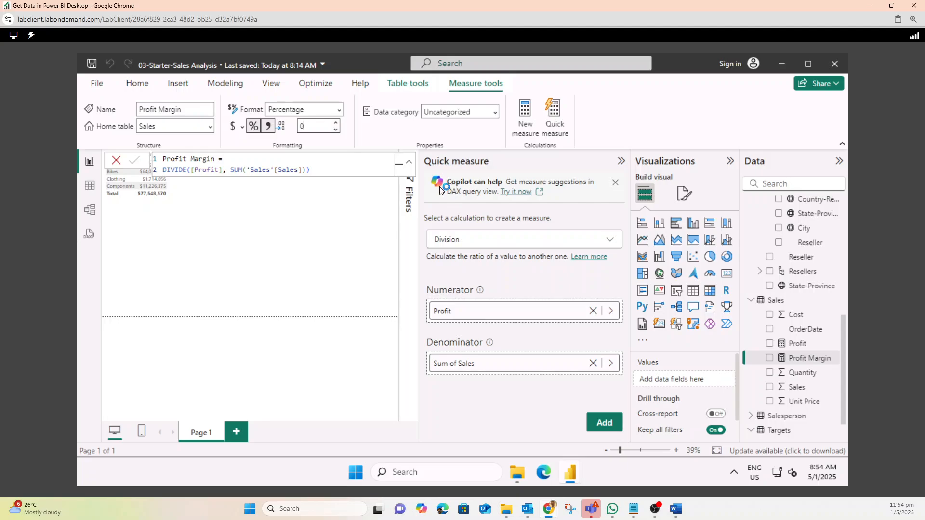
pyautogui.write('2')
pyautogui.press('Return')
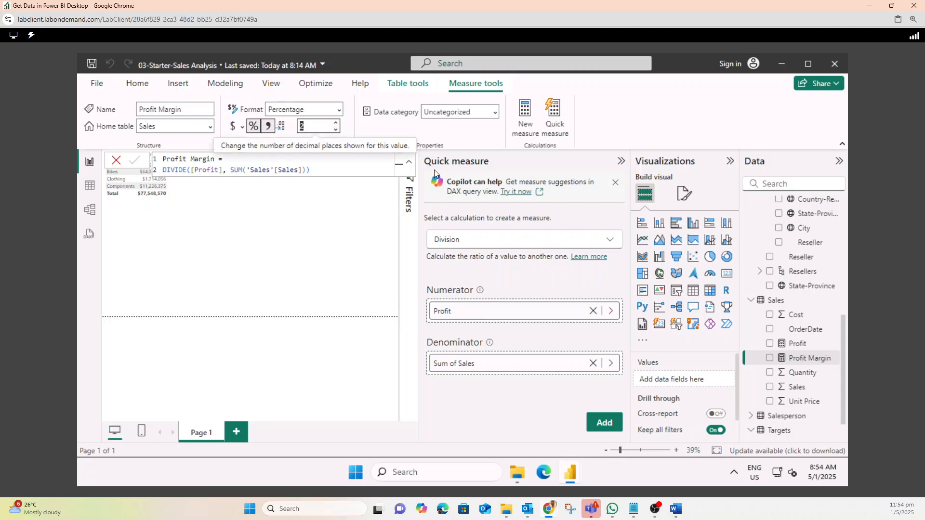
pyautogui.click(336, 123)
pyautogui.click(337, 124)
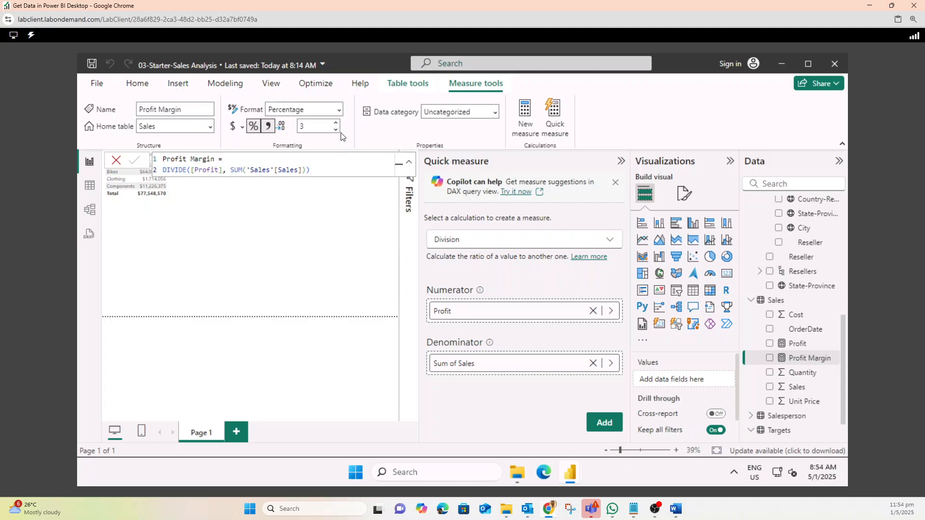
pyautogui.click(335, 129)
# Step: Switch to the lab instructions in the browser and read the steps for formatting and testing the two quick measures
pyautogui.moveTo(546, 510)
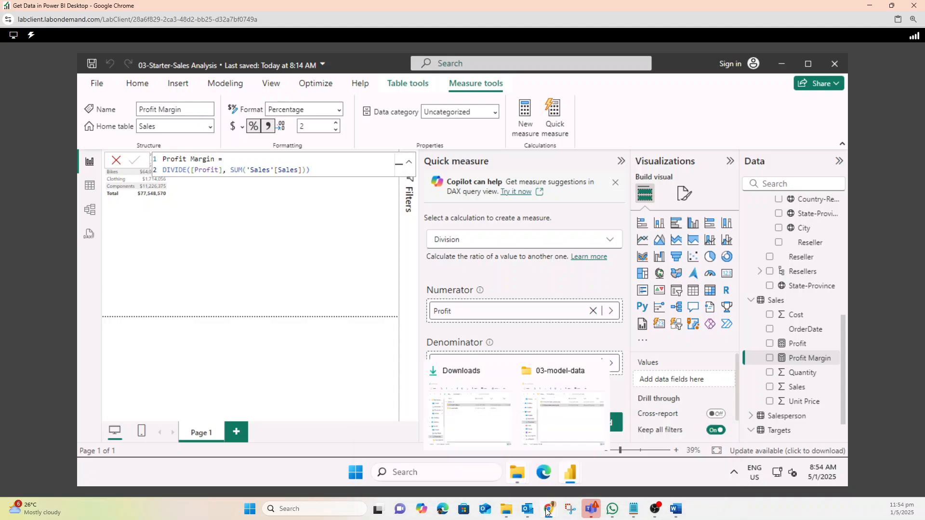
pyautogui.click(419, 460)
pyautogui.scroll(-18, 350, 320)
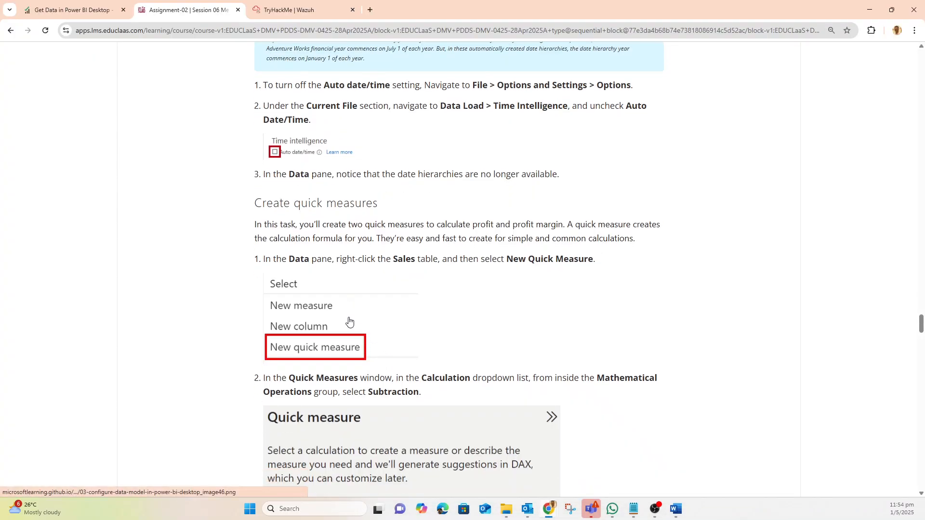
pyautogui.scroll(-7, 350, 321)
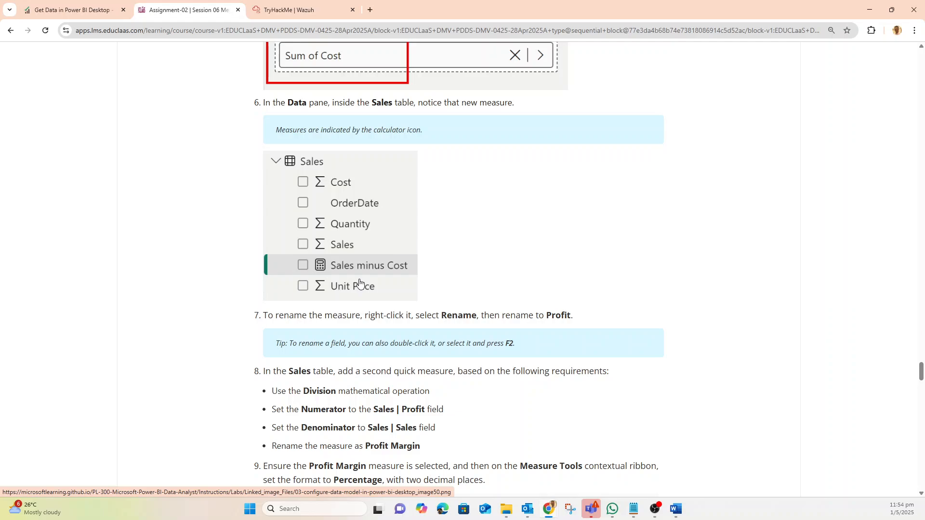
pyautogui.scroll(-4, 359, 284)
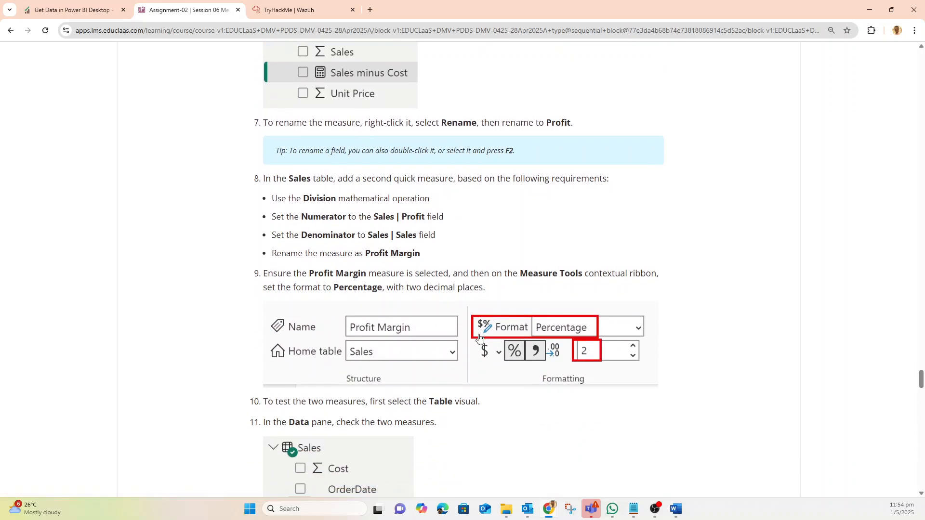
pyautogui.scroll(-5, 482, 337)
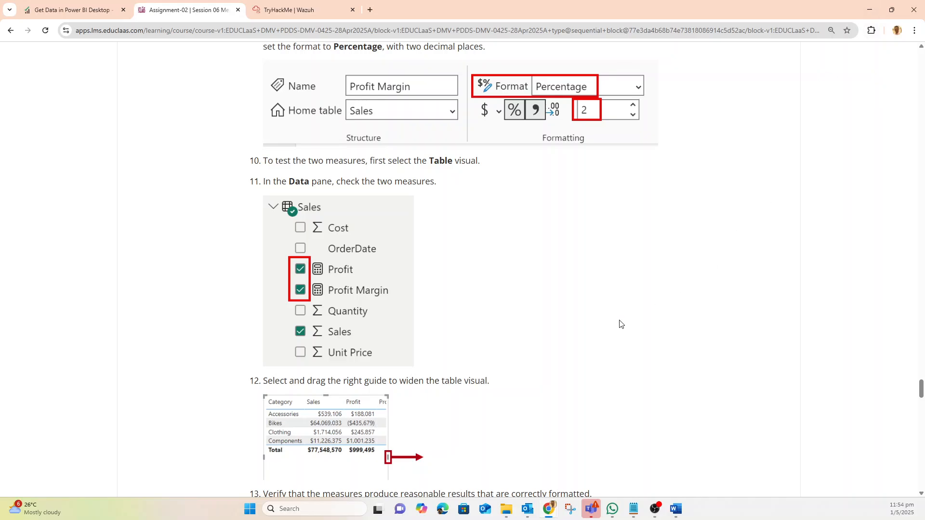
pyautogui.scroll(-5, 622, 322)
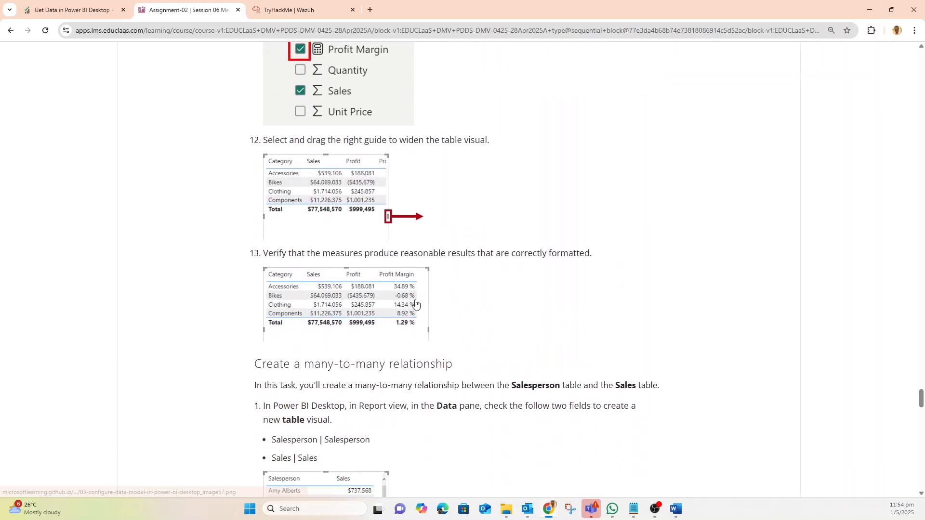
pyautogui.click(869, 9)
# Step: Add the Profit and Profit Margin measures to the category table visual and widen the visual
pyautogui.click(267, 225)
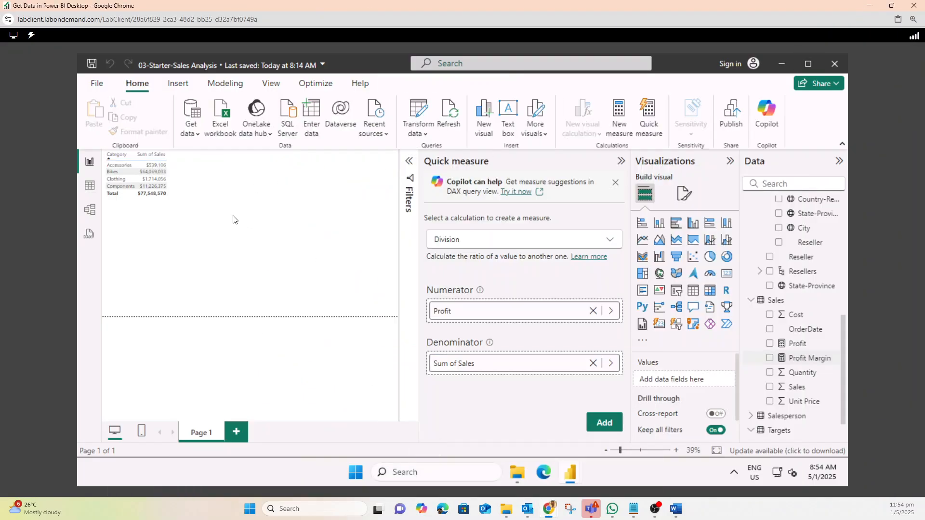
pyautogui.click(154, 181)
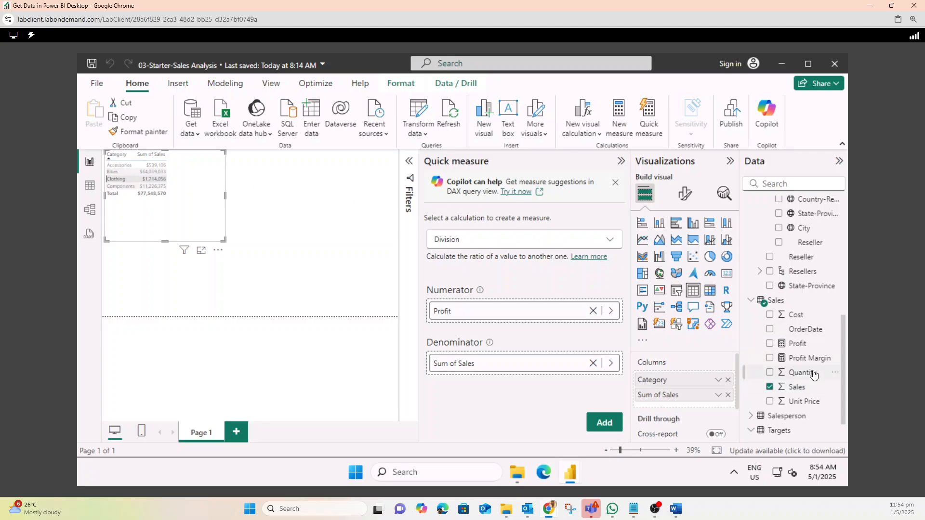
pyautogui.click(770, 344)
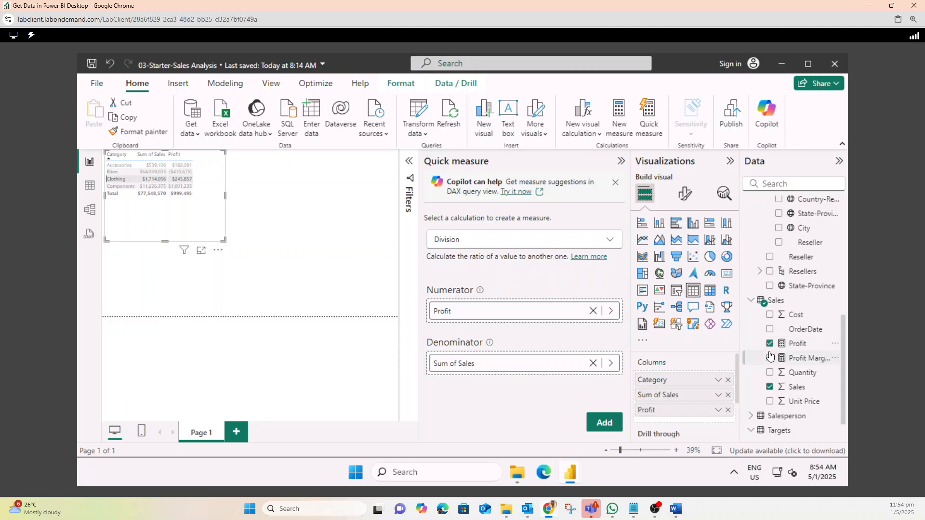
pyautogui.click(770, 359)
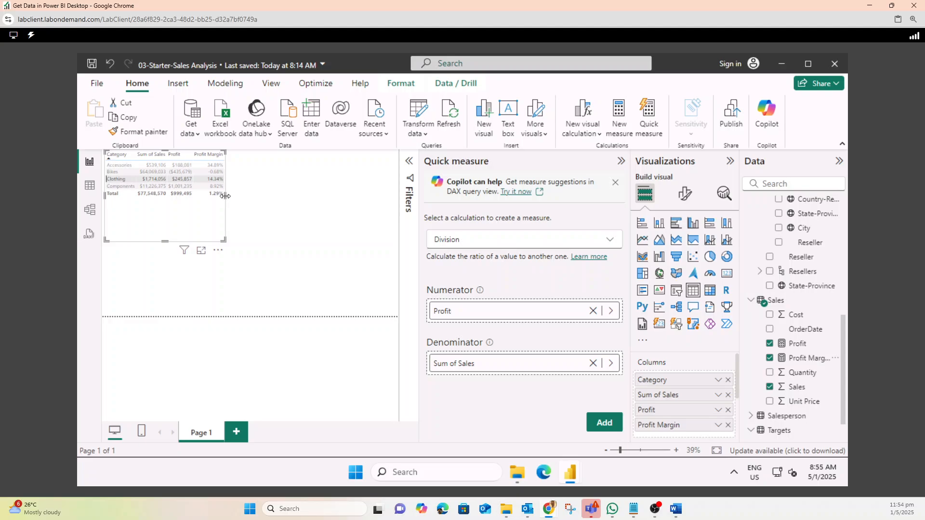
pyautogui.moveTo(225, 196); pyautogui.dragTo(273, 196)
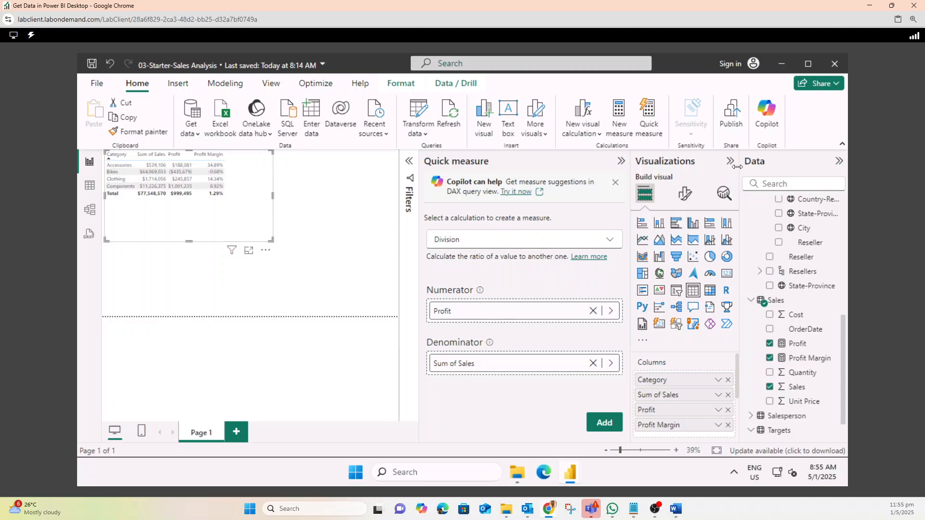
# Step: Dismiss the Copilot suggestion, collapse the Quick measure pane and deselect the table visual
pyautogui.click(615, 184)
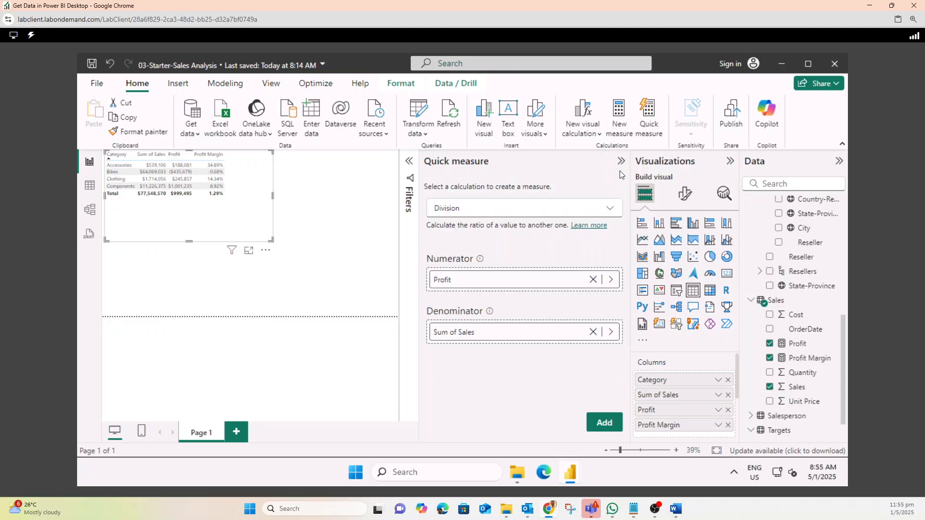
pyautogui.click(620, 163)
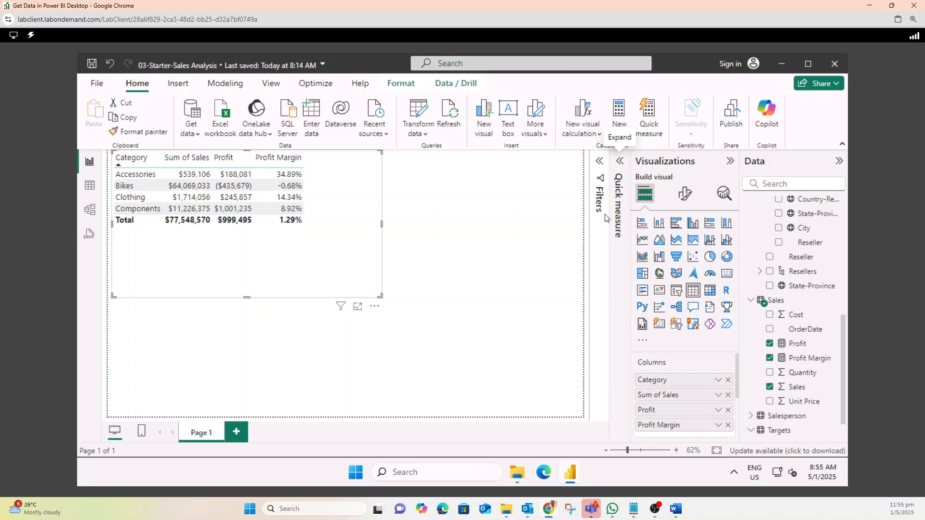
pyautogui.click(427, 247)
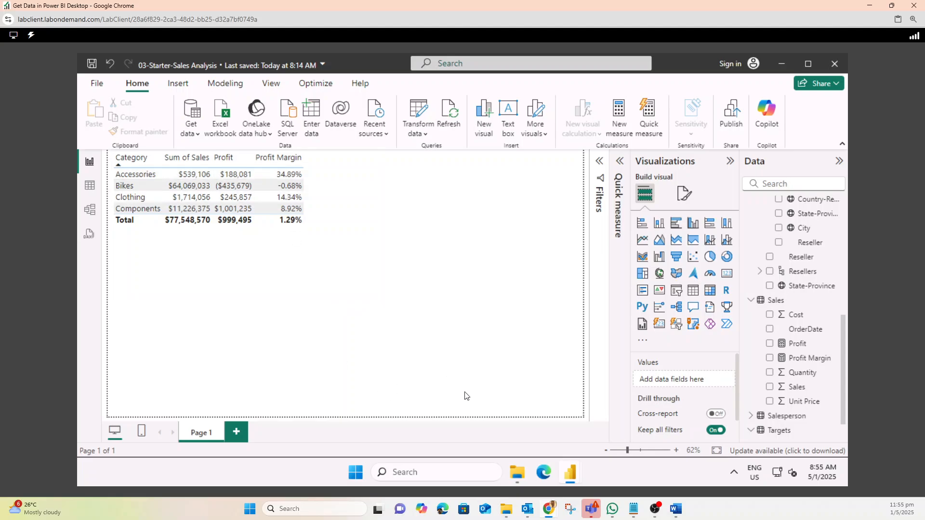
# Step: Check the expected measure results in the lab instructions and read the first steps of the many-to-many relationship task
pyautogui.moveTo(553, 510)
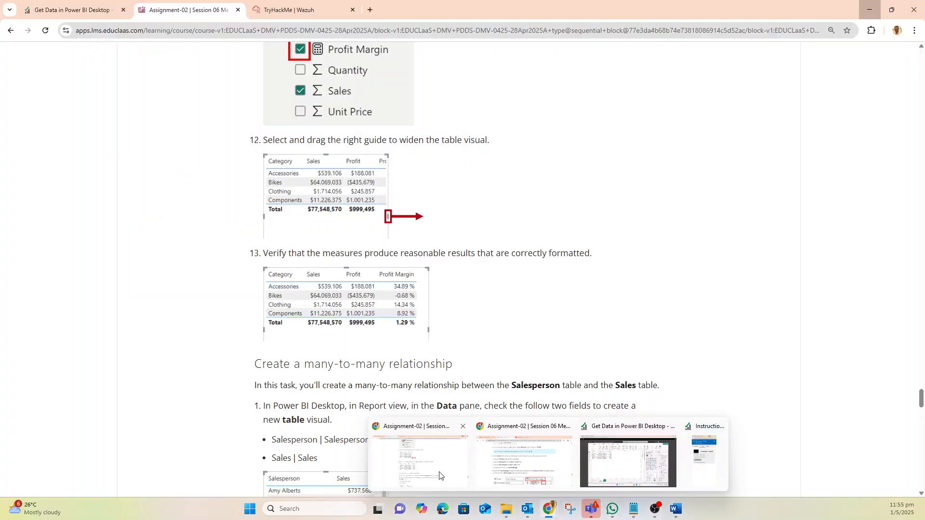
pyautogui.click(438, 474)
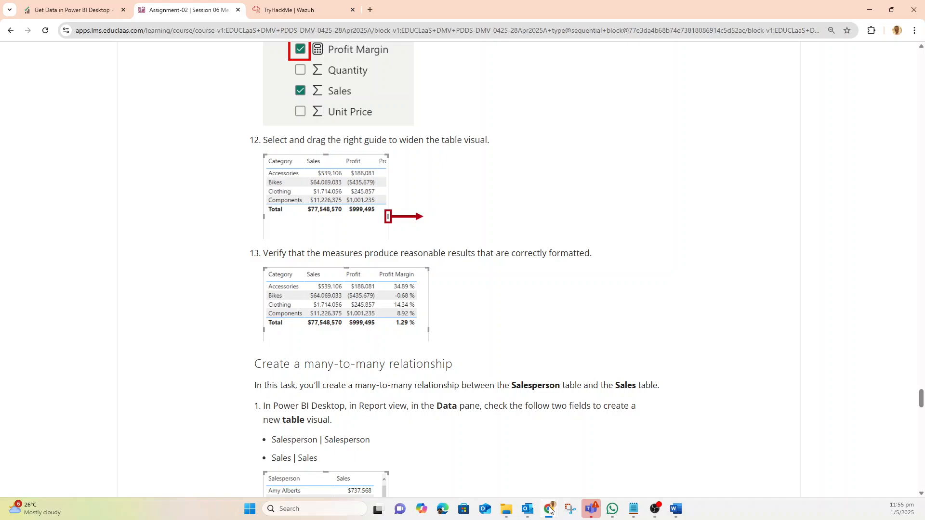
pyautogui.moveTo(549, 506)
pyautogui.moveTo(617, 466)
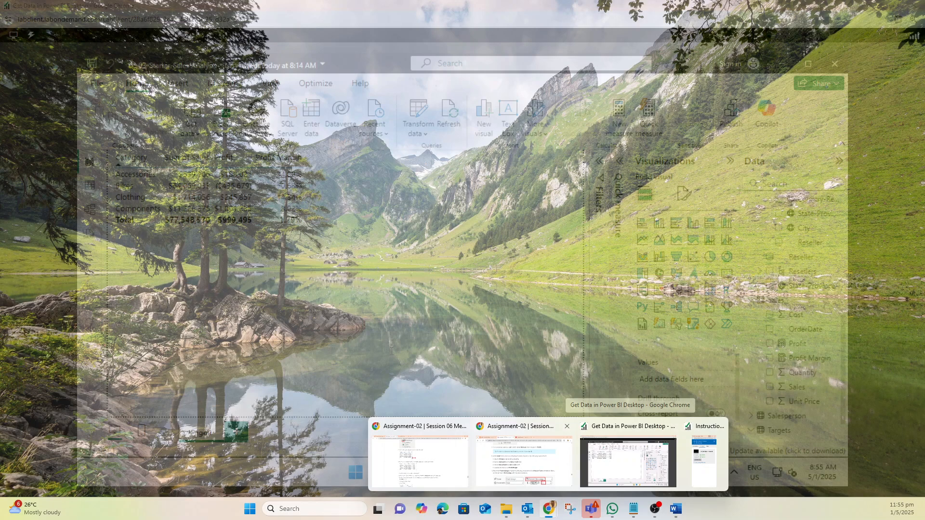
pyautogui.click(525, 461)
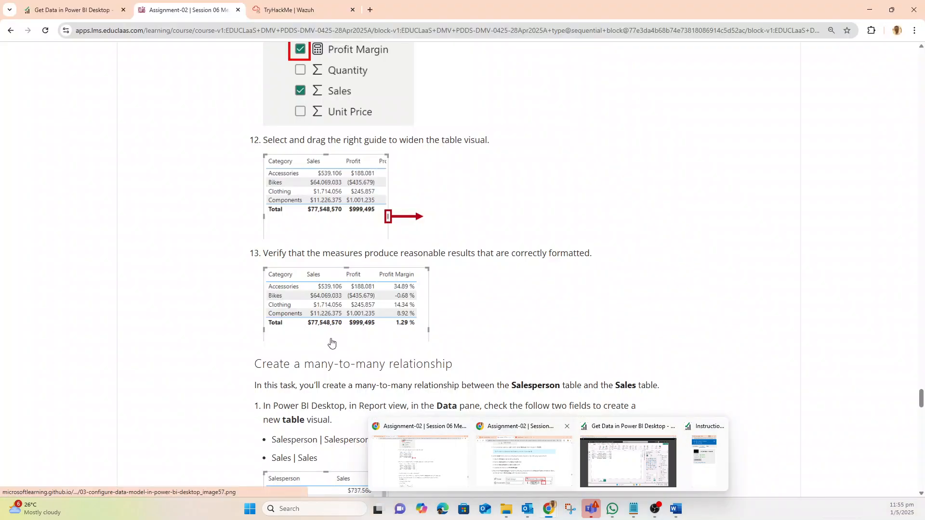
pyautogui.scroll(-3, 510, 324)
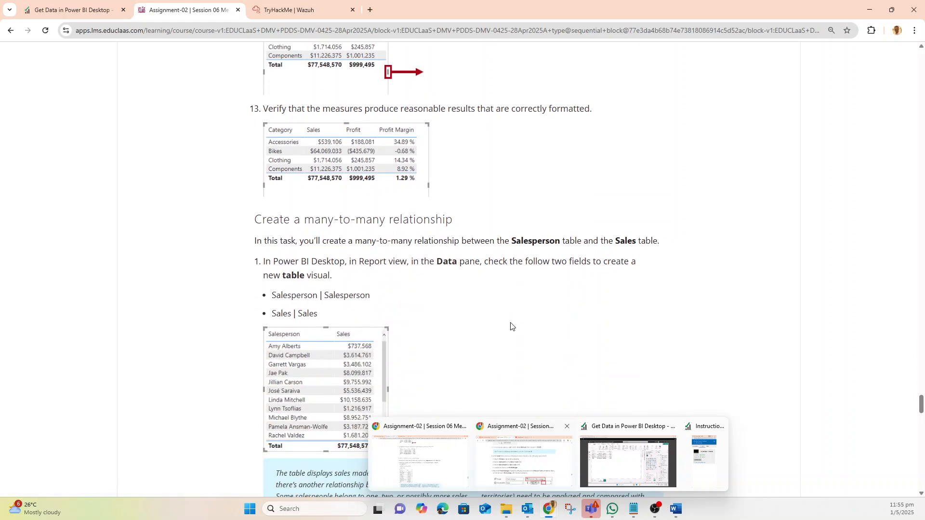
pyautogui.scroll(-2, 427, 278)
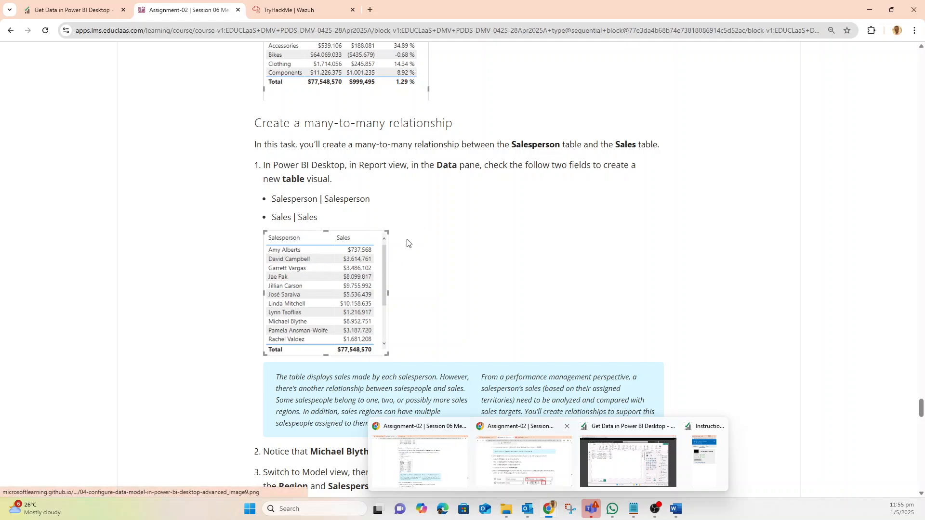
pyautogui.click(870, 10)
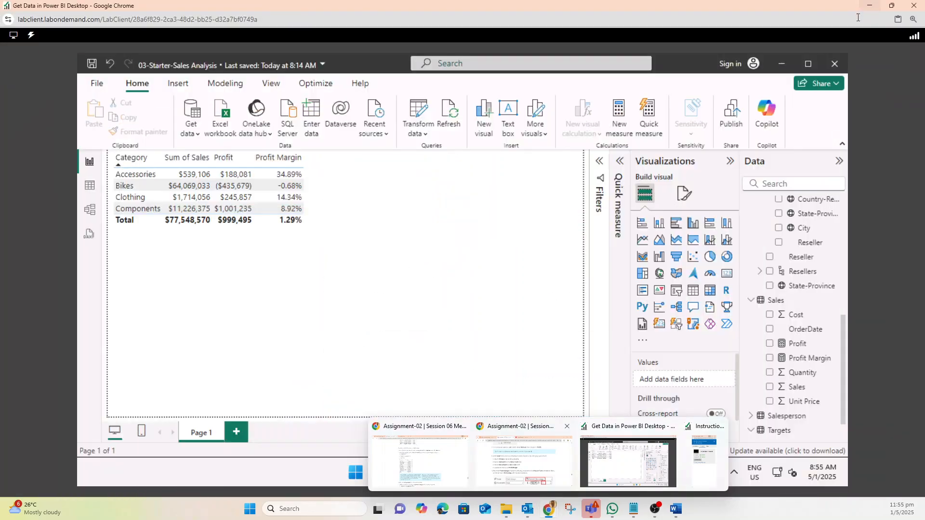
# Step: Reduce the height and width of the category table visual to fit its data and deselect it
pyautogui.click(330, 295)
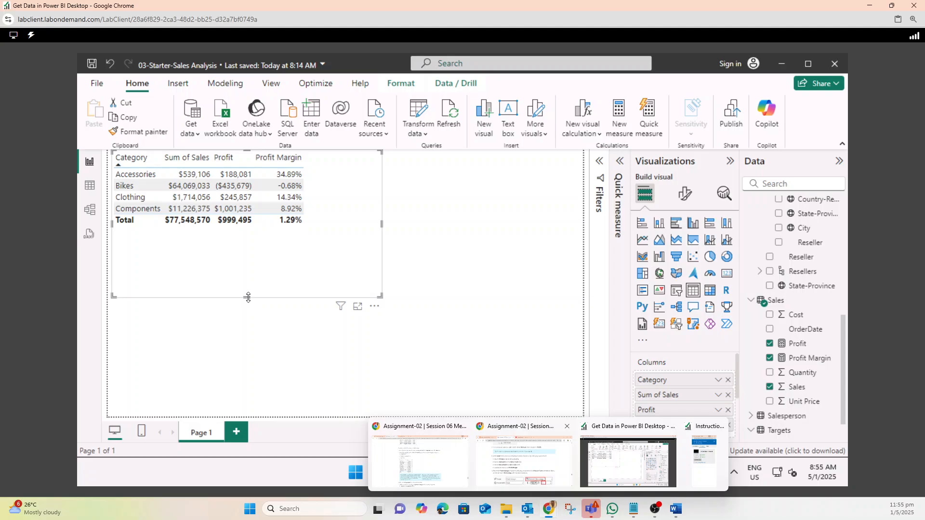
pyautogui.moveTo(248, 297); pyautogui.dragTo(248, 236)
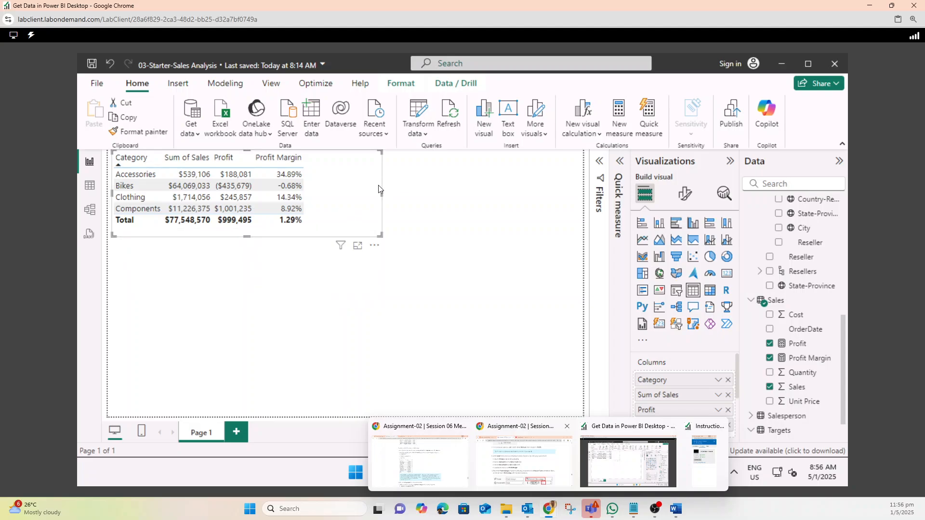
pyautogui.moveTo(380, 193); pyautogui.dragTo(333, 195)
pyautogui.click(379, 197)
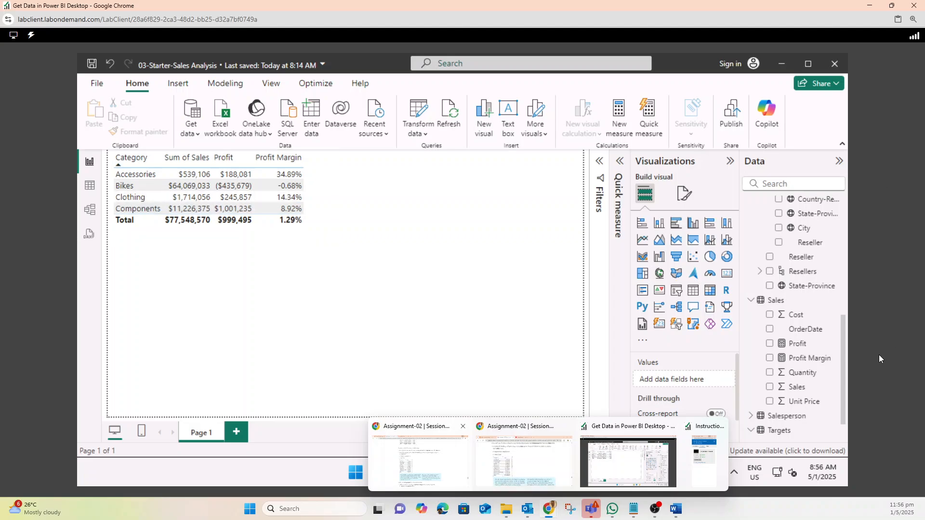
# Step: Create a new table visual below the category table with the Salesperson field and the Sales field from the Sales table
pyautogui.moveTo(842, 381); pyautogui.dragTo(849, 308)
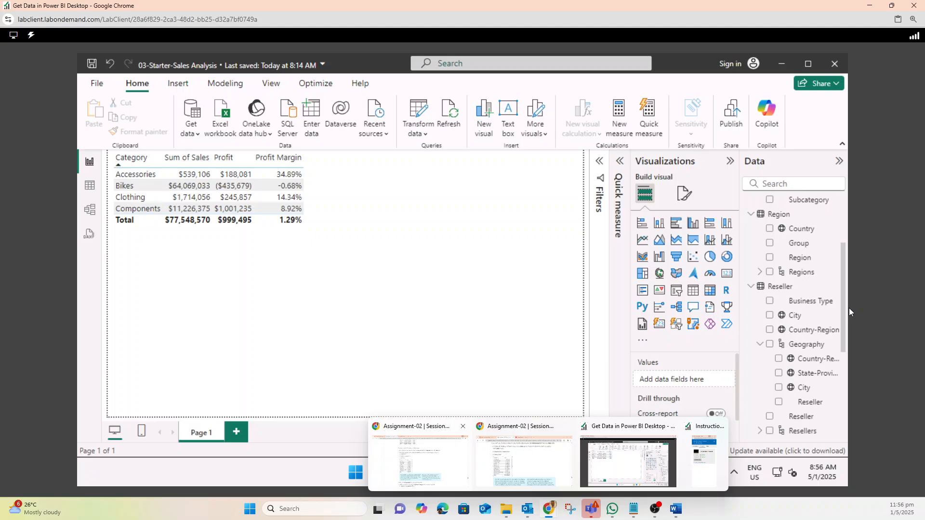
pyautogui.click(842, 414)
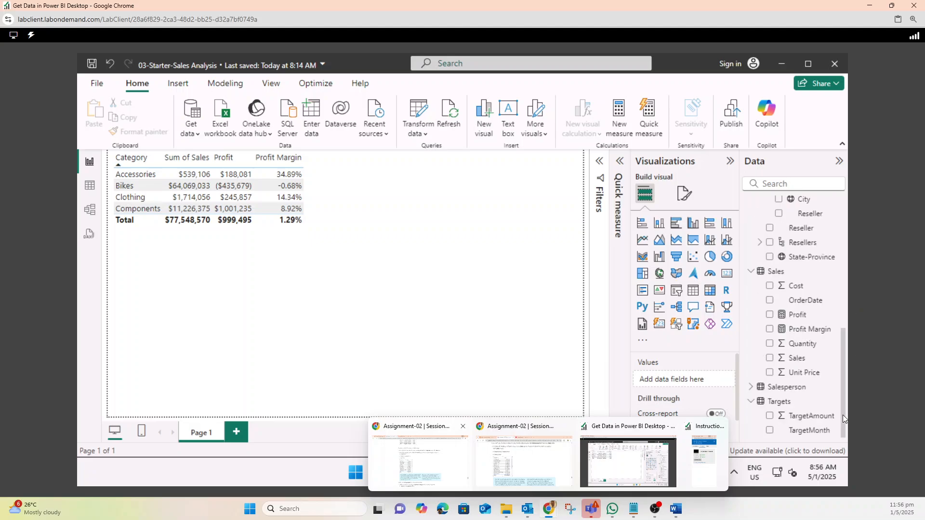
pyautogui.click(755, 390)
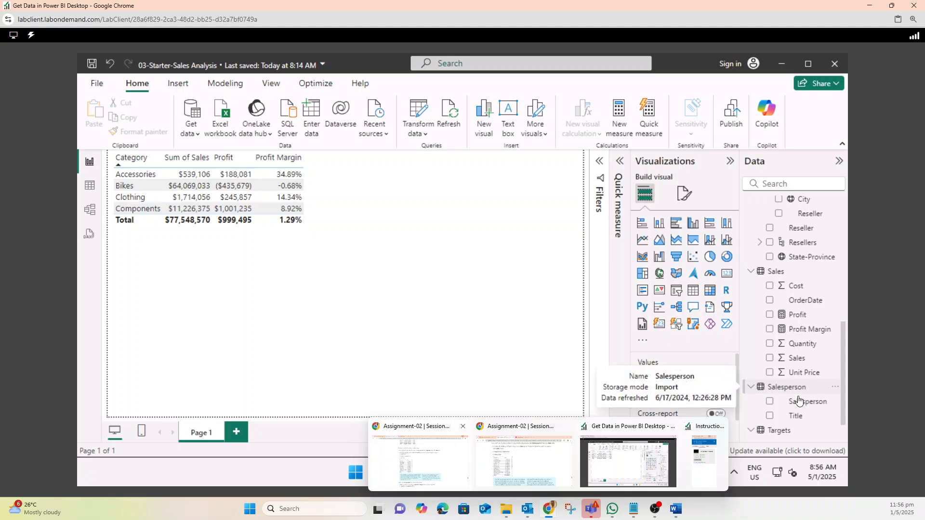
pyautogui.click(791, 403)
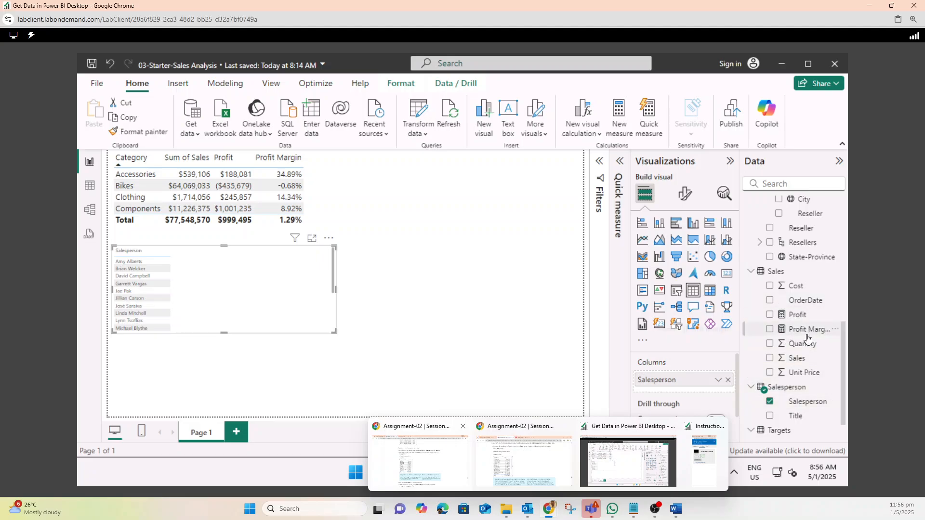
pyautogui.click(770, 359)
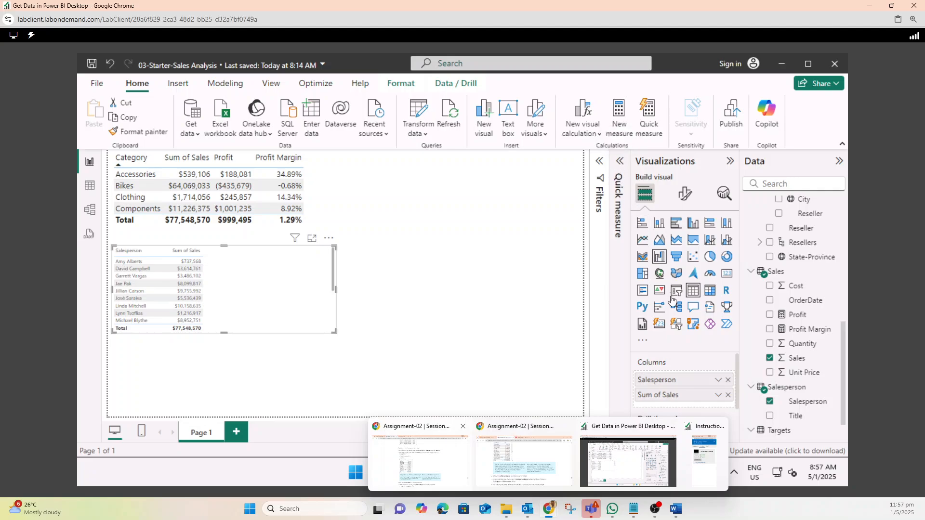
# Step: Set the font size of the salesperson table visual's values to 16
pyautogui.click(686, 195)
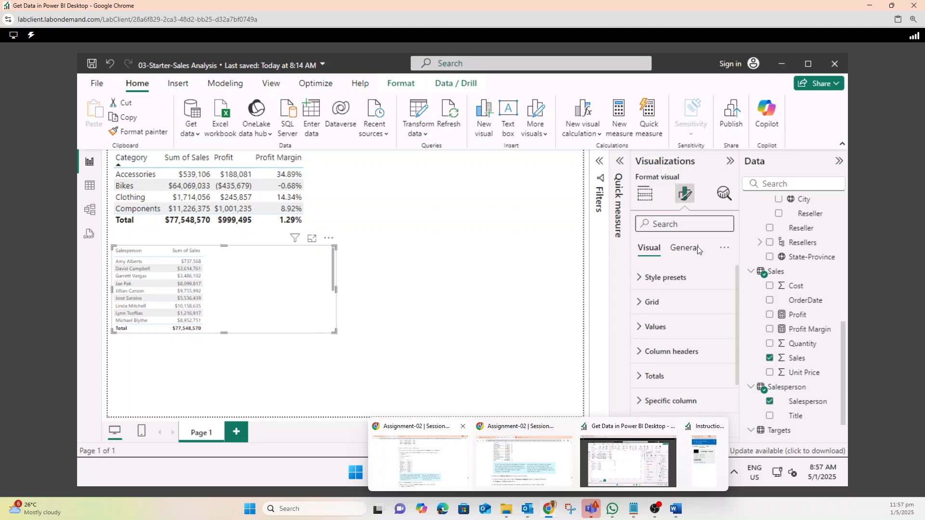
pyautogui.click(642, 331)
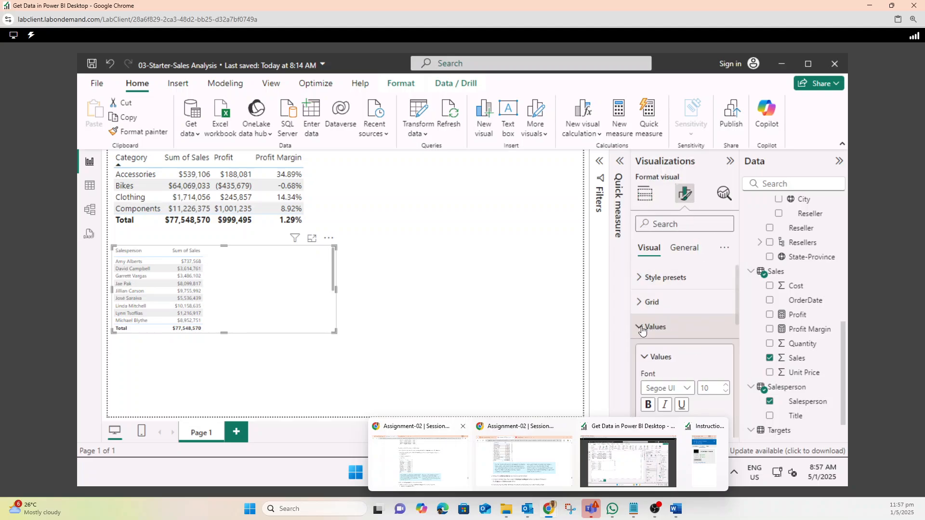
pyautogui.click(714, 386)
pyautogui.write('16')
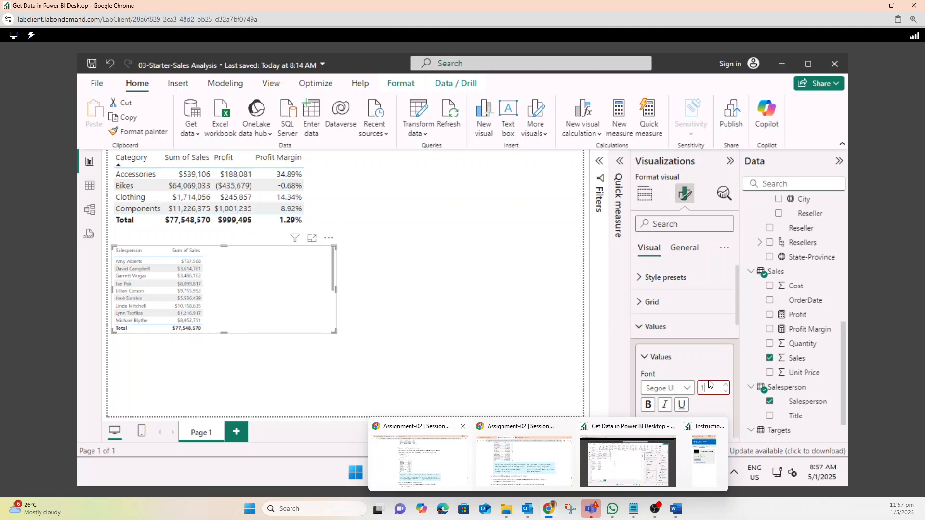
pyautogui.click(718, 359)
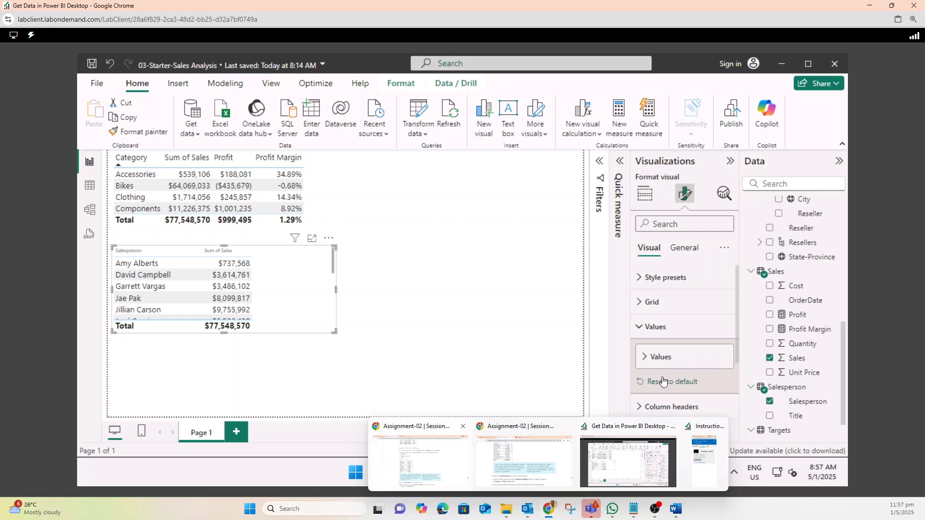
# Step: Set the font size of the salesperson table's column headers to 16 and deselect the visual
pyautogui.click(686, 407)
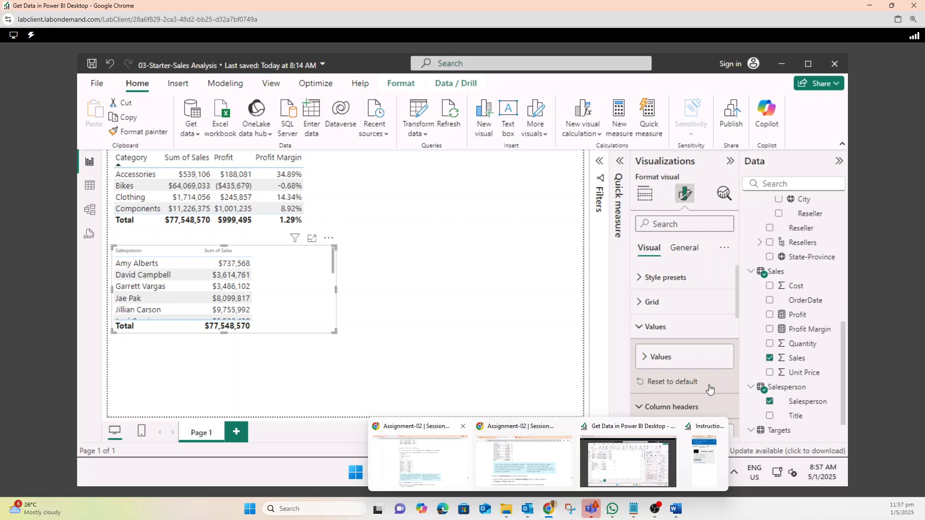
pyautogui.scroll(5, 681, 333)
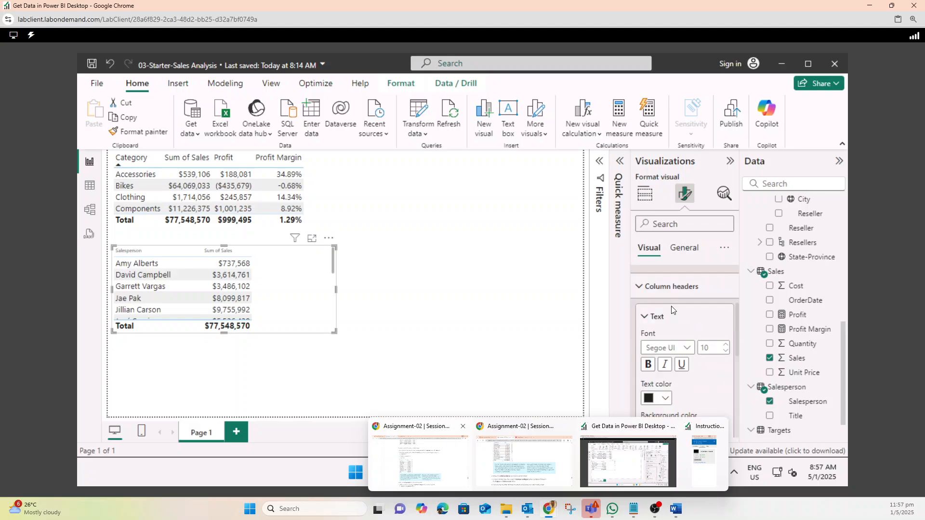
pyautogui.scroll(-4, 684, 347)
pyautogui.doubleClick(708, 345)
pyautogui.write('16')
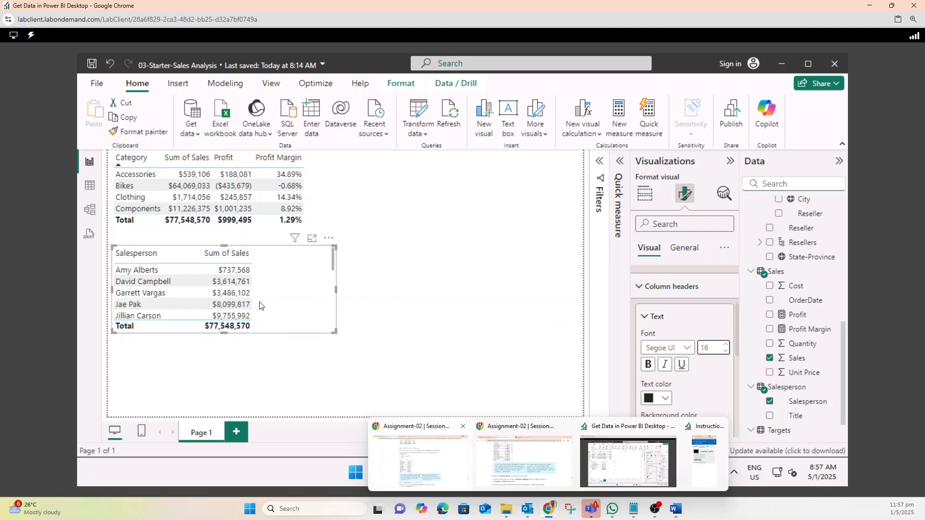
pyautogui.click(375, 277)
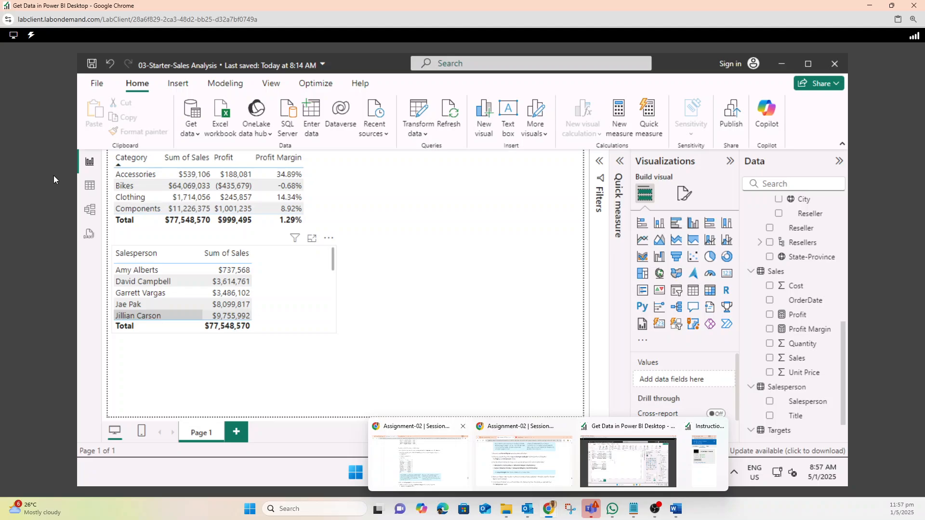
# Step: Switch to the Model view, put the lab instructions window away and enlarge the diagram to 65%
pyautogui.click(83, 188)
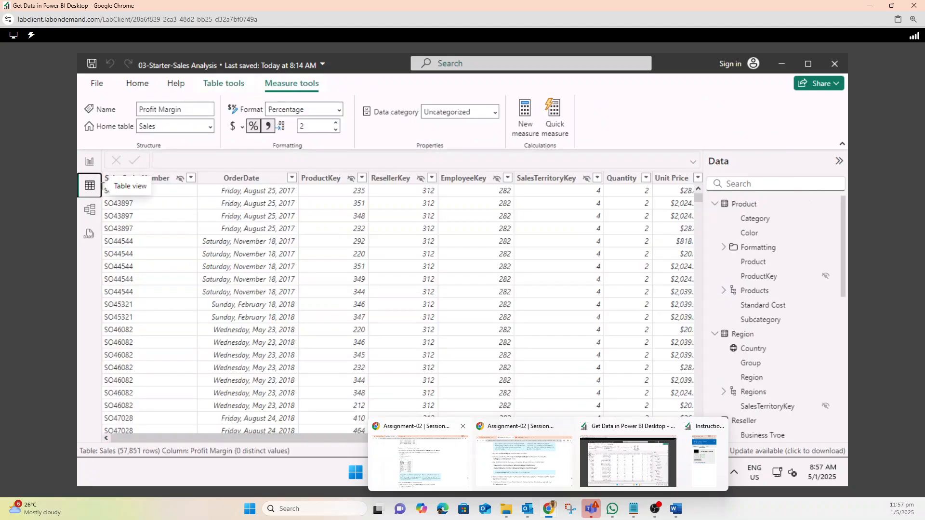
pyautogui.click(90, 210)
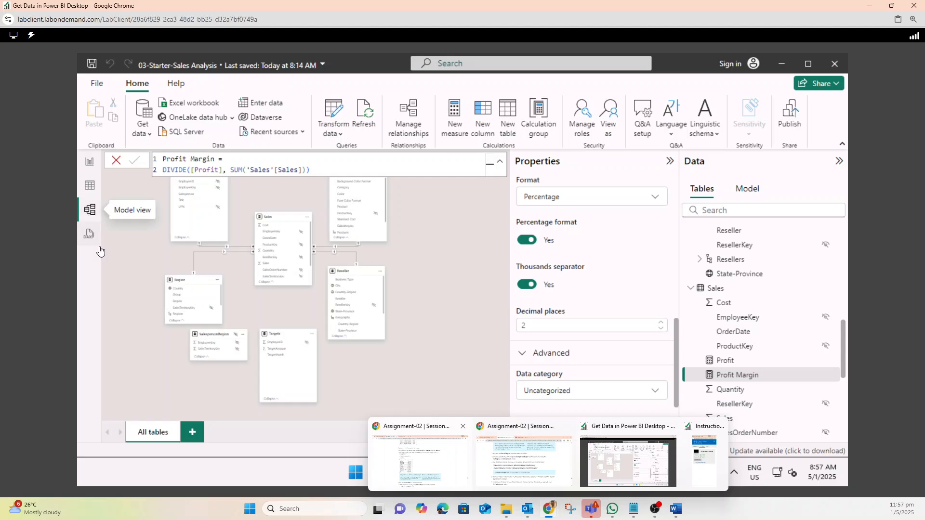
pyautogui.click(444, 382)
pyautogui.click(699, 471)
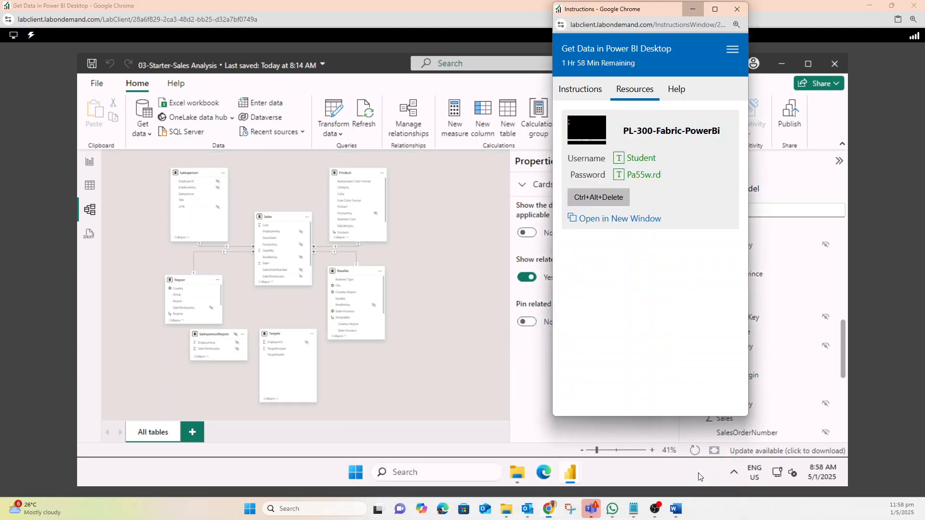
pyautogui.click(692, 9)
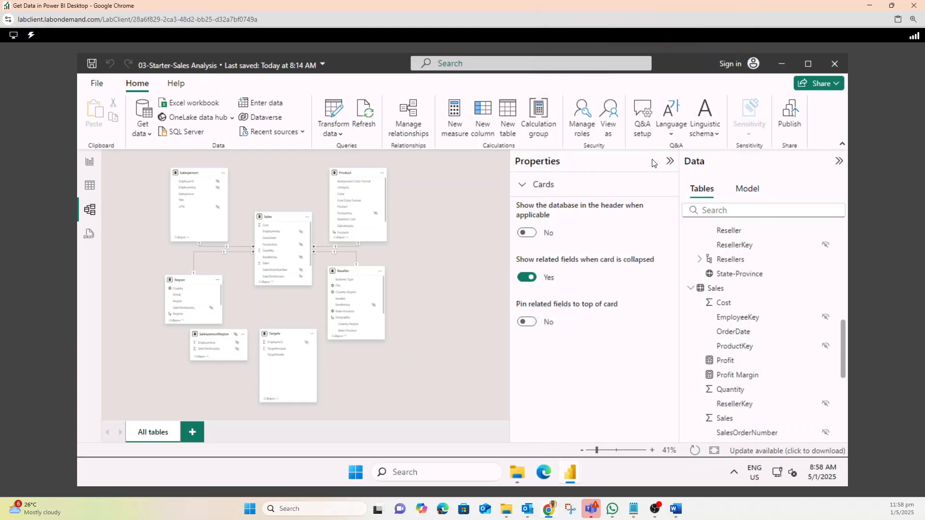
pyautogui.click(599, 450)
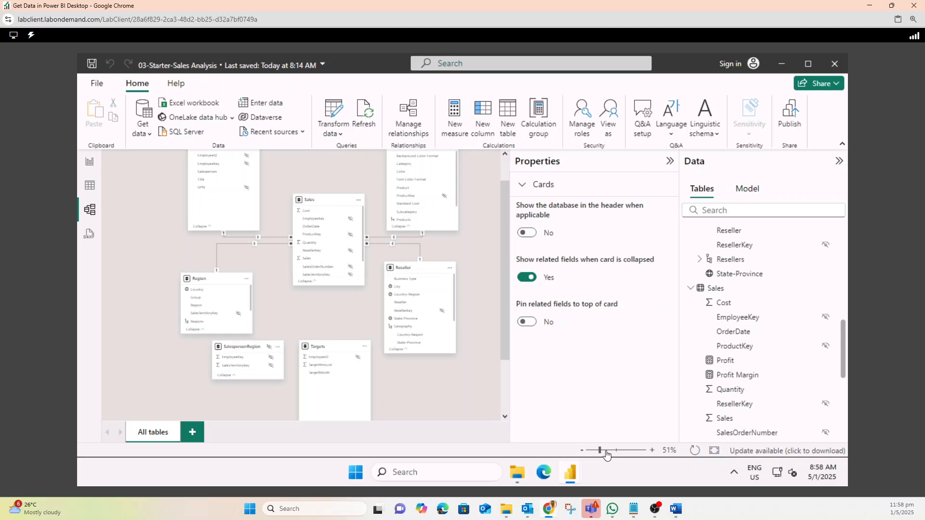
pyautogui.click(605, 451)
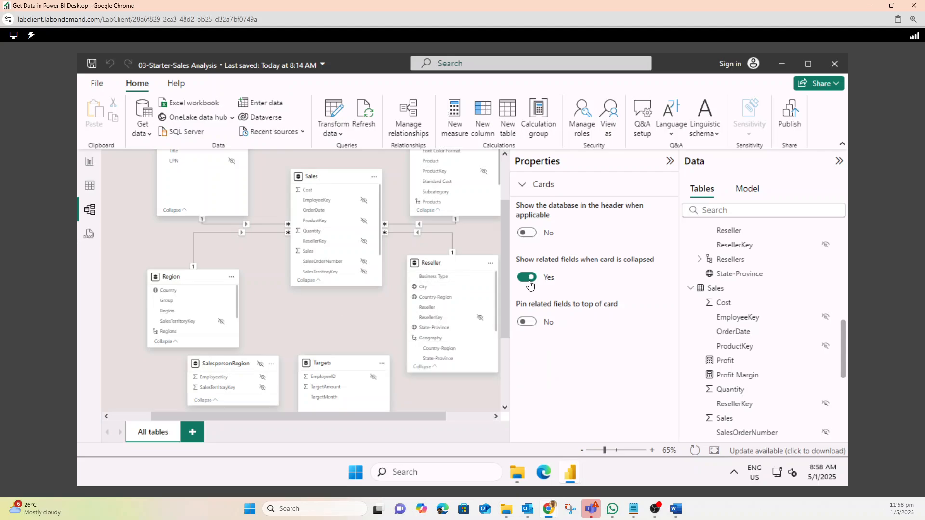
# Step: Rearrange the model diagram so that the SalespersonRegion table sits between the Salesperson and Region tables
pyautogui.moveTo(506, 308)
pyautogui.mouseDown()
pyautogui.moveTo(514, 255)
pyautogui.moveTo(517, 314)
pyautogui.mouseUp()
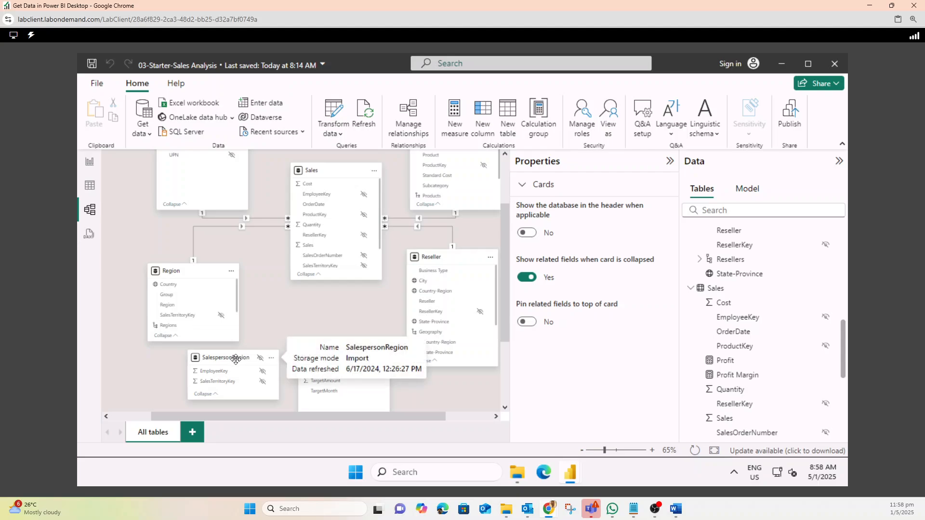
pyautogui.moveTo(235, 359); pyautogui.dragTo(172, 235)
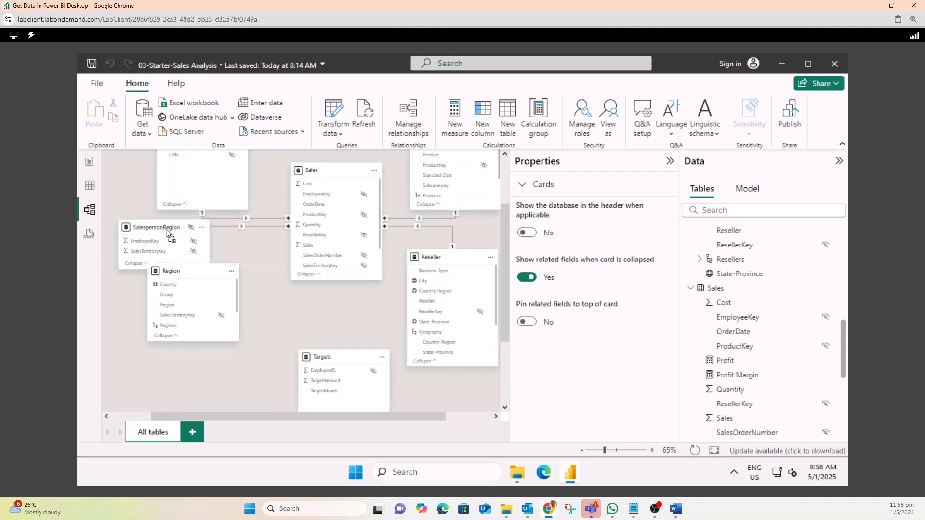
pyautogui.moveTo(195, 275); pyautogui.dragTo(194, 307)
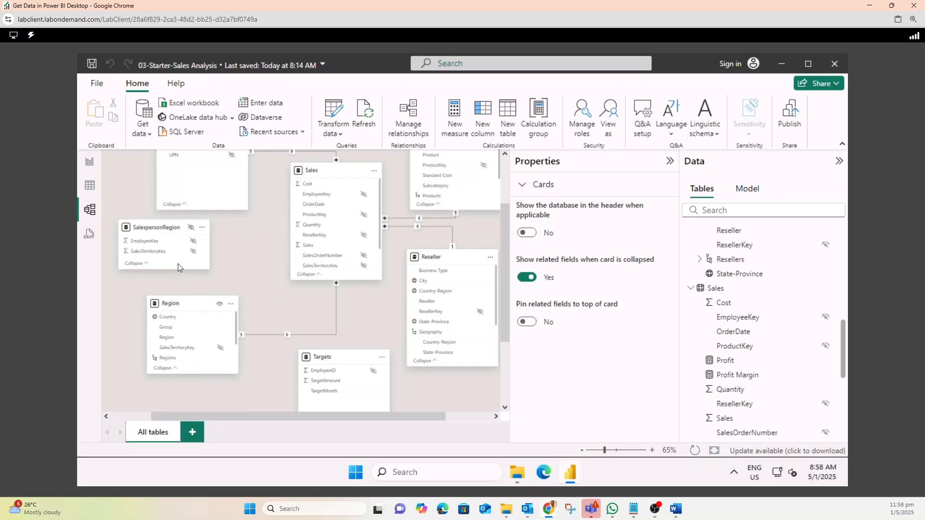
pyautogui.moveTo(182, 229)
pyautogui.mouseDown()
pyautogui.moveTo(195, 251)
pyautogui.moveTo(195, 240)
pyautogui.mouseUp()
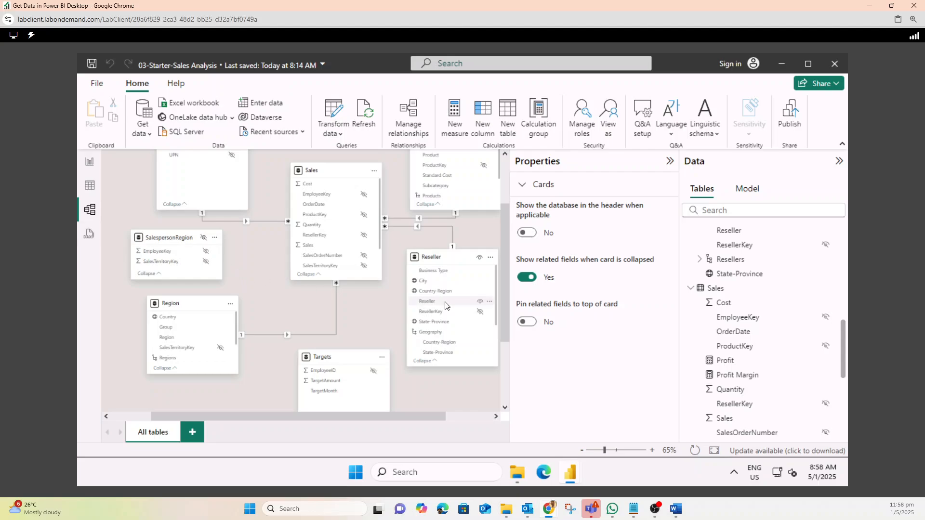
# Step: Create an active one-to-many relationship from Salesperson to SalespersonRegion on the EmployeeKey column
pyautogui.moveTo(505, 323); pyautogui.dragTo(519, 295)
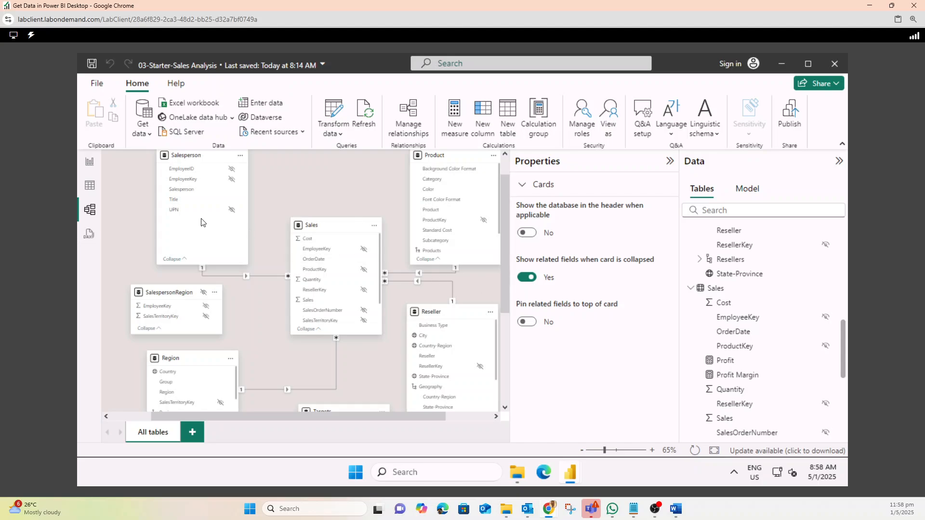
pyautogui.click(187, 177)
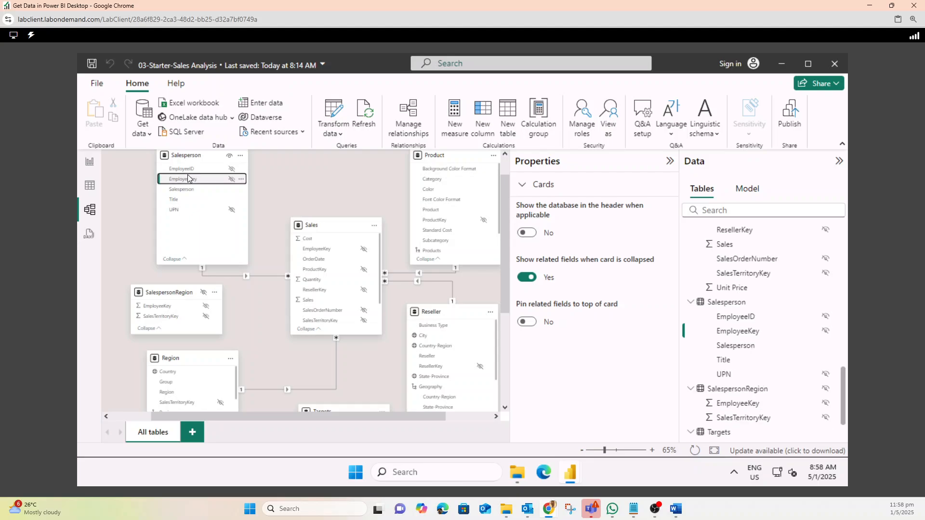
pyautogui.moveTo(182, 179); pyautogui.dragTo(166, 306)
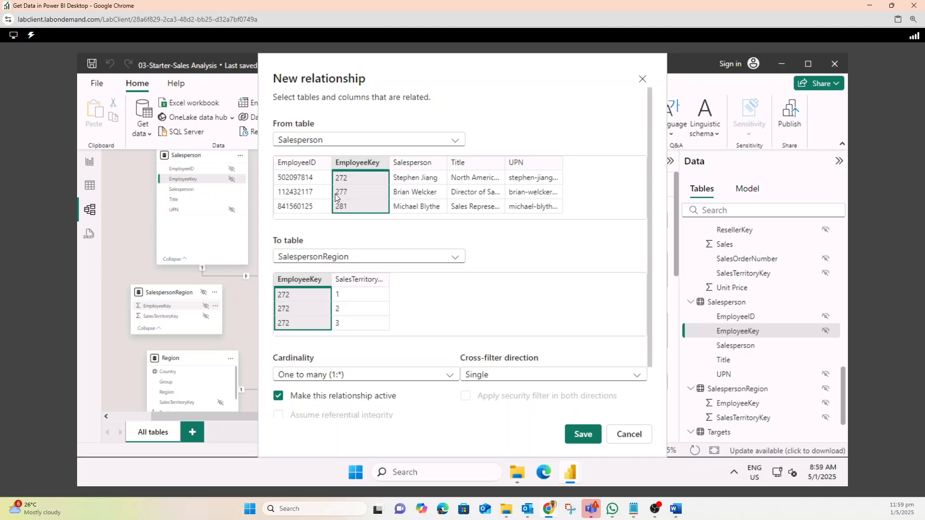
pyautogui.click(574, 440)
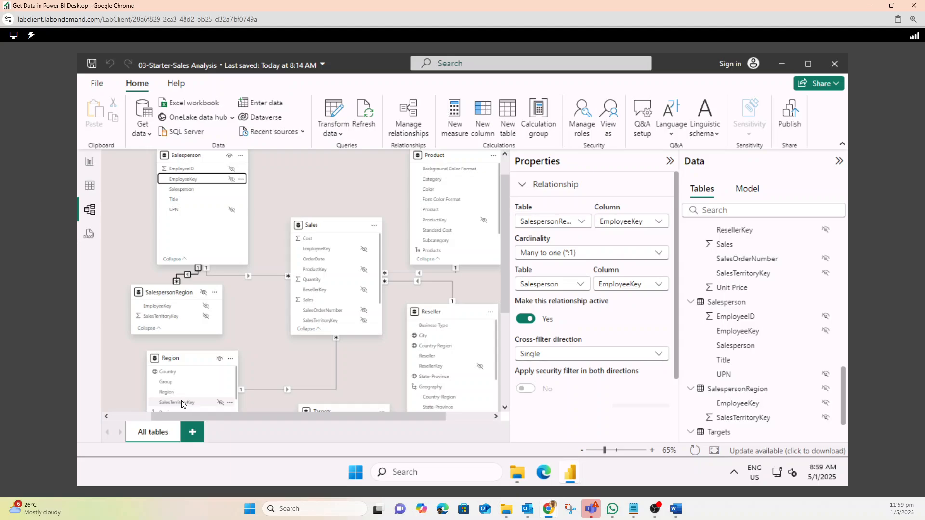
# Step: Create a one-to-many relationship from Region to SalespersonRegion on SalesTerritoryKey and move the SalespersonRegion table aside to expose the relationship lines
pyautogui.moveTo(181, 404); pyautogui.dragTo(177, 320)
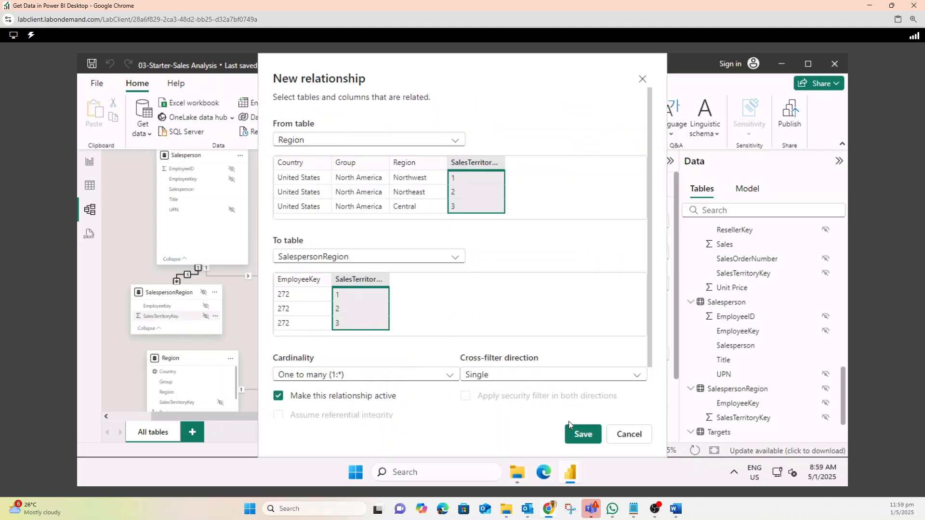
pyautogui.click(584, 434)
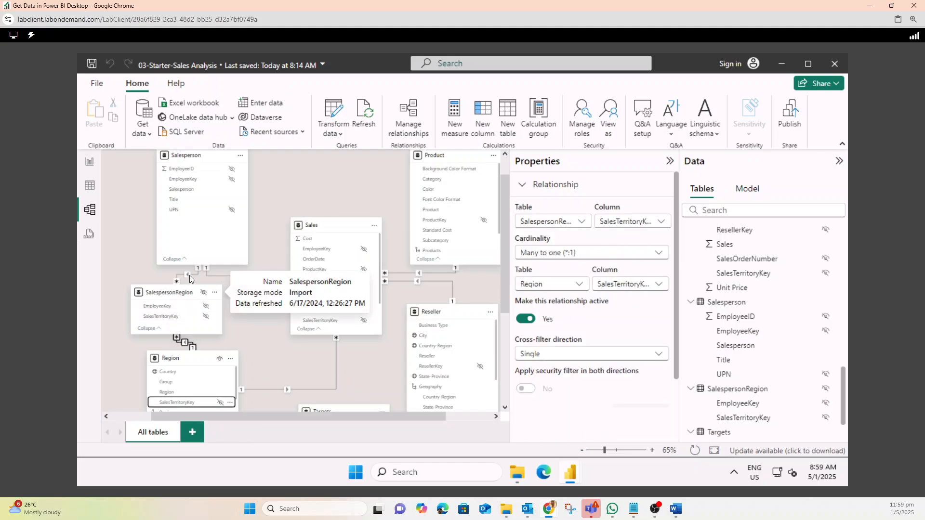
pyautogui.moveTo(171, 291); pyautogui.dragTo(142, 288)
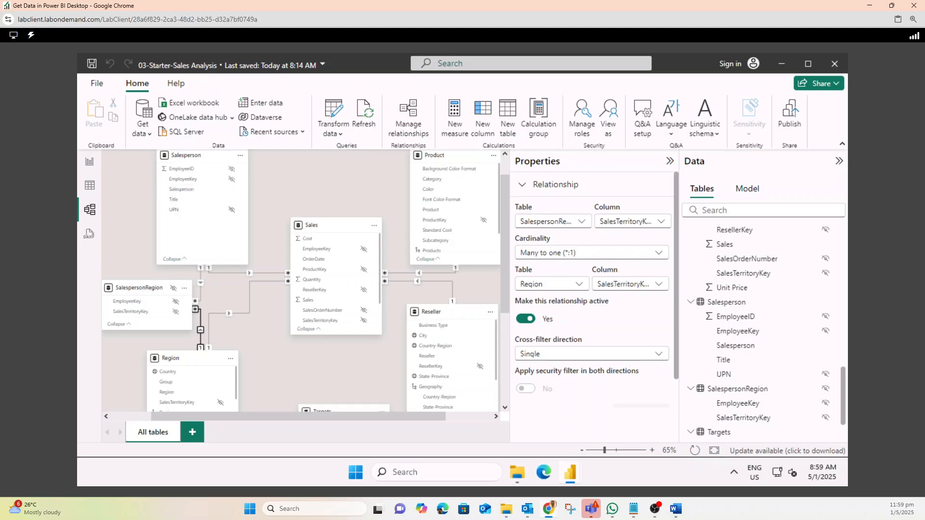
# Step: In the Report view, move the salesperson table beside the category table and extend its height to the page's lower edge
pyautogui.click(89, 163)
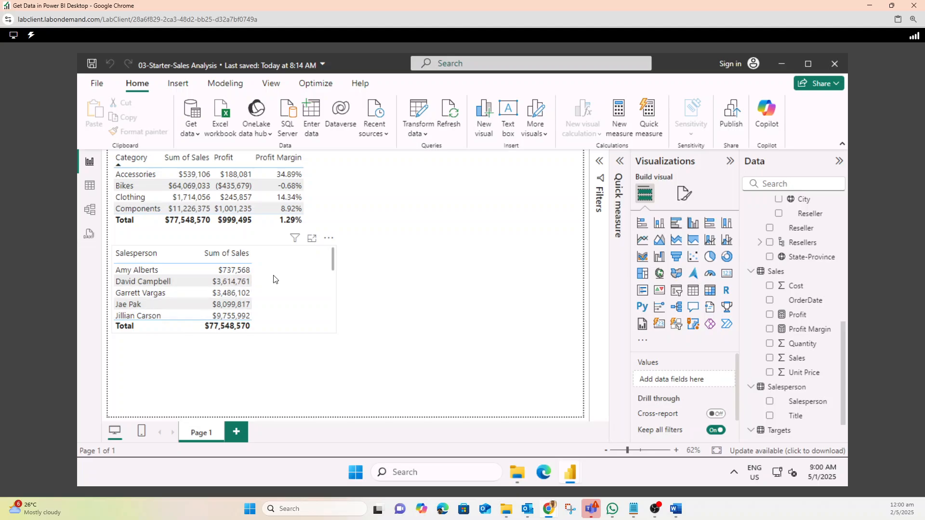
pyautogui.click(336, 260)
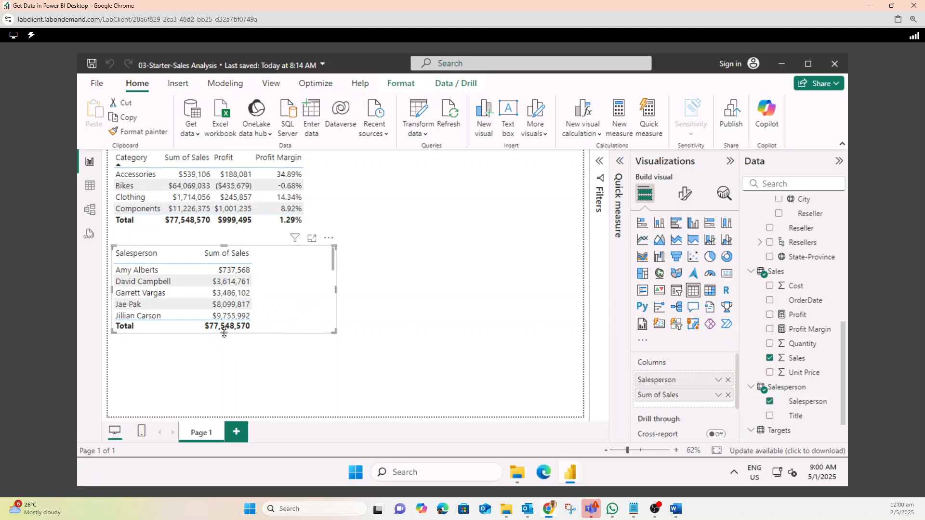
pyautogui.moveTo(223, 333); pyautogui.dragTo(232, 415)
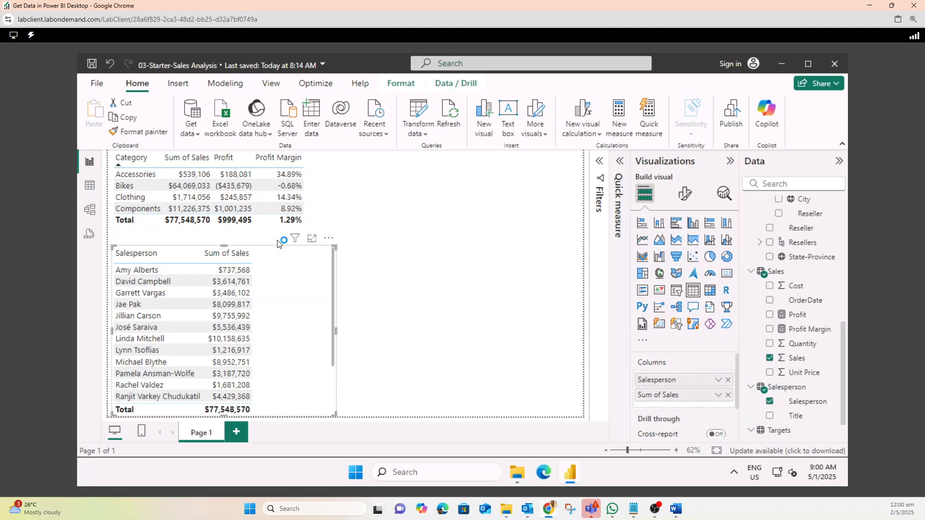
pyautogui.moveTo(278, 240); pyautogui.dragTo(405, 212)
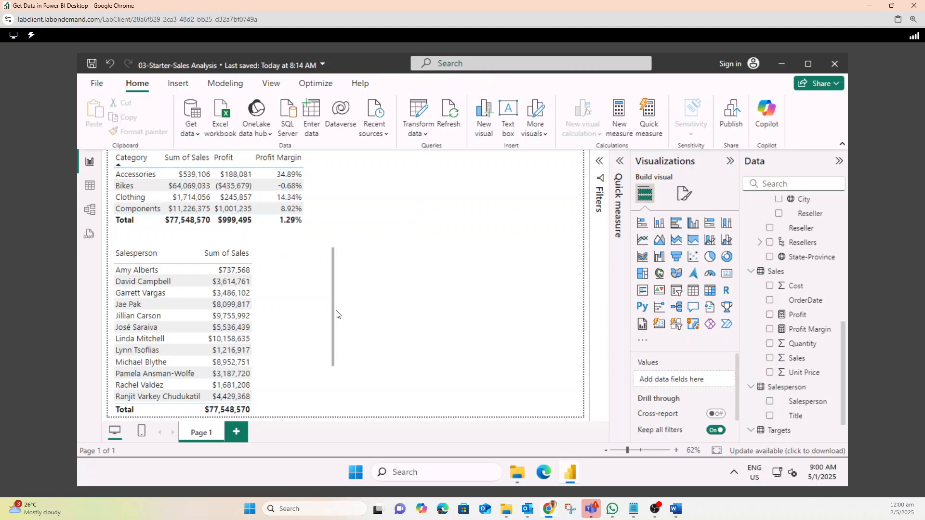
pyautogui.click(311, 314)
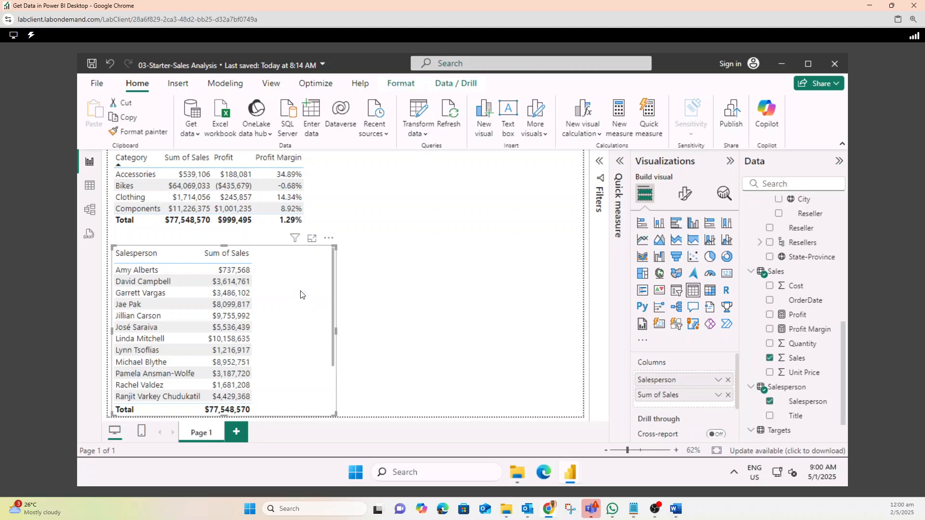
pyautogui.moveTo(305, 293); pyautogui.dragTo(543, 186)
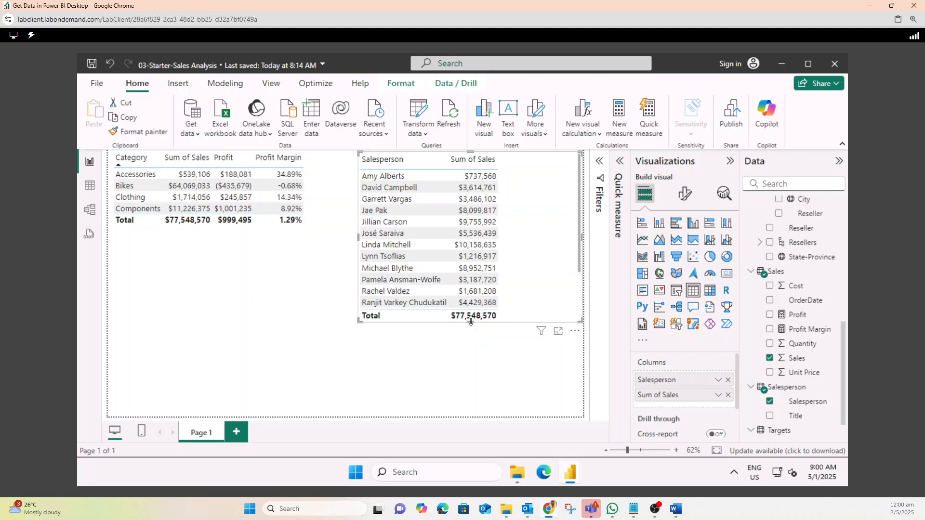
pyautogui.moveTo(472, 320); pyautogui.dragTo(480, 436)
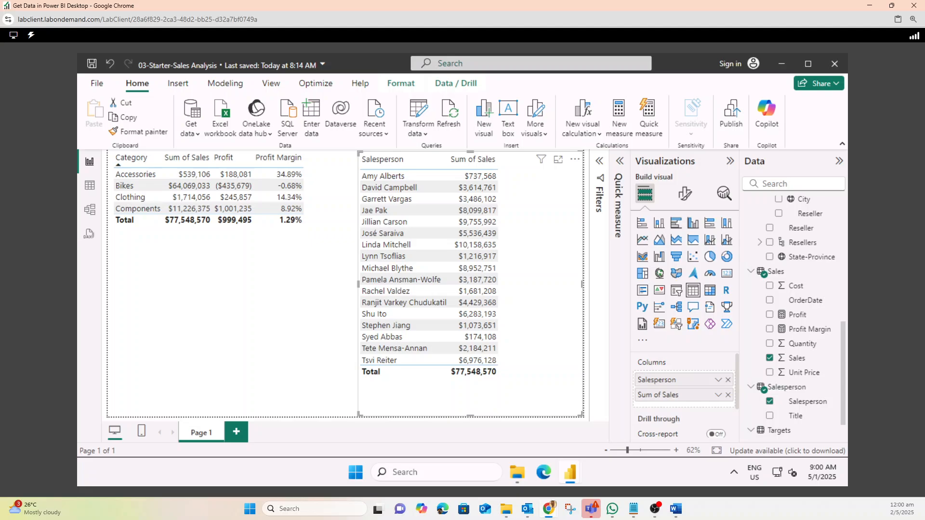
# Step: In the Model view, set the SalespersonRegion–Region relationship's cross-filter direction to Both and apply the security filter in both directions
pyautogui.click(90, 209)
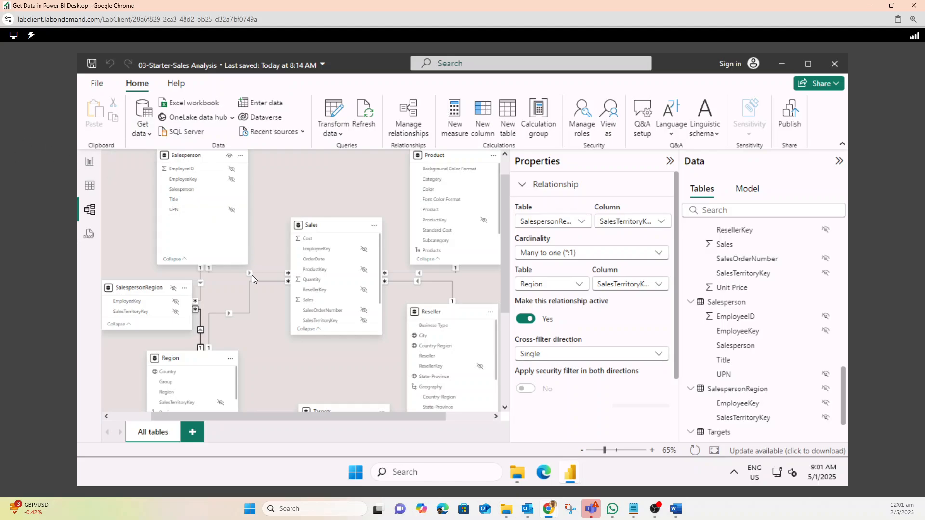
pyautogui.doubleClick(201, 320)
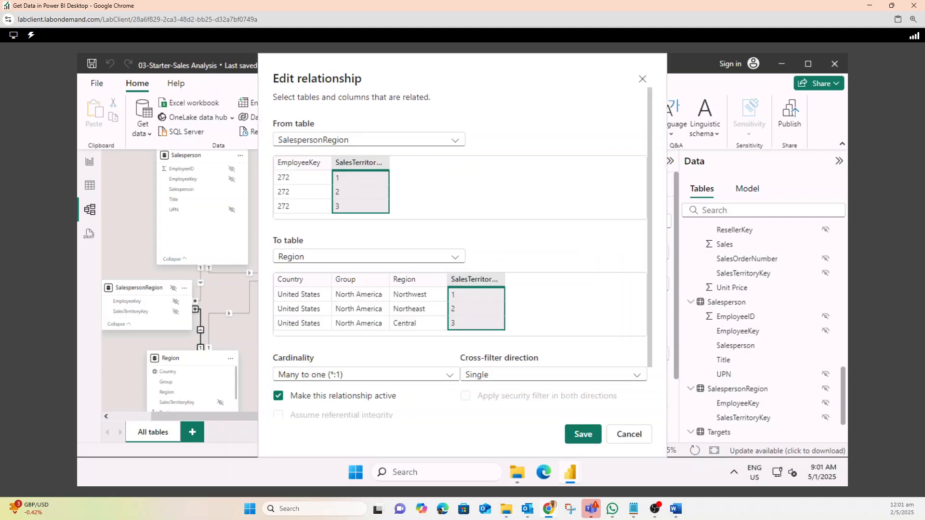
pyautogui.click(506, 377)
pyautogui.click(497, 406)
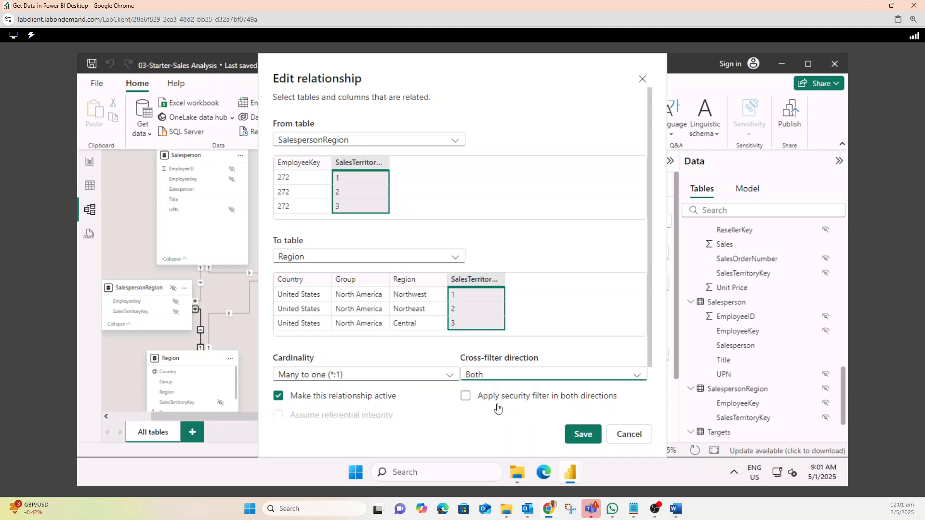
pyautogui.click(581, 436)
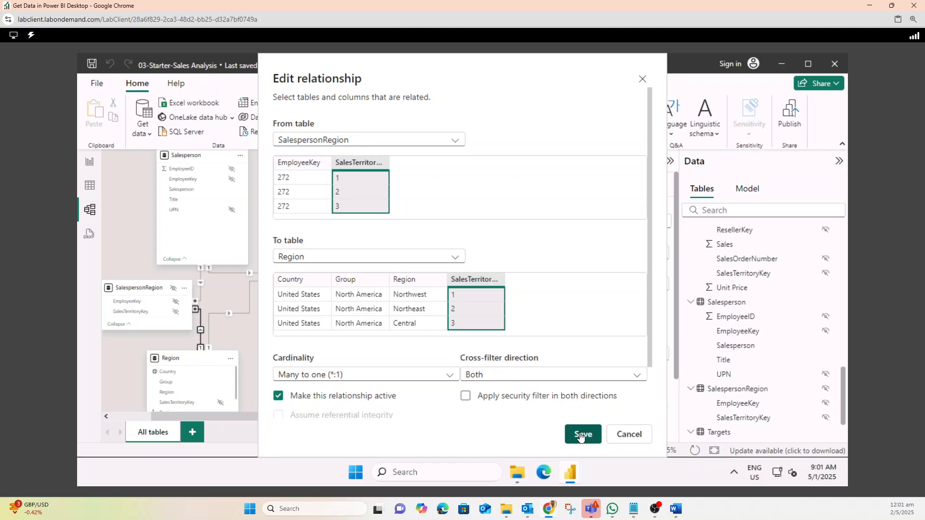
pyautogui.click(465, 396)
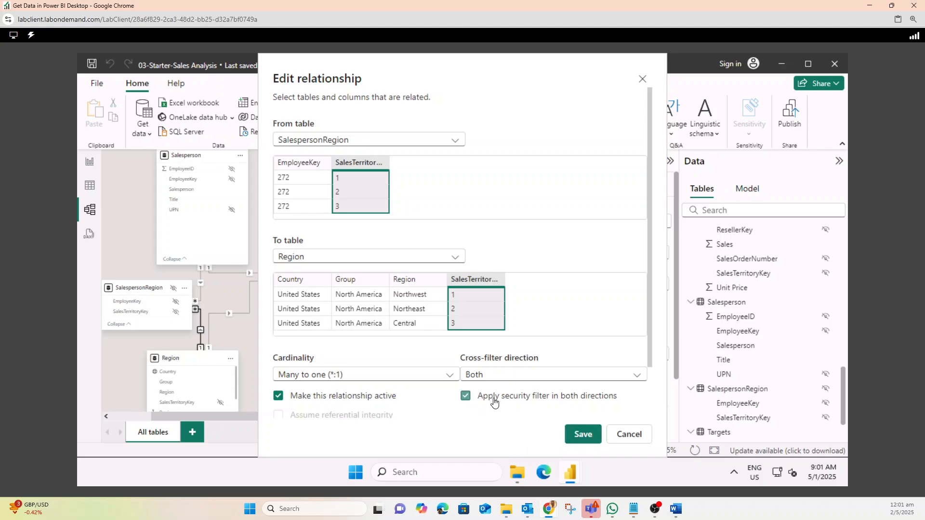
pyautogui.click(582, 435)
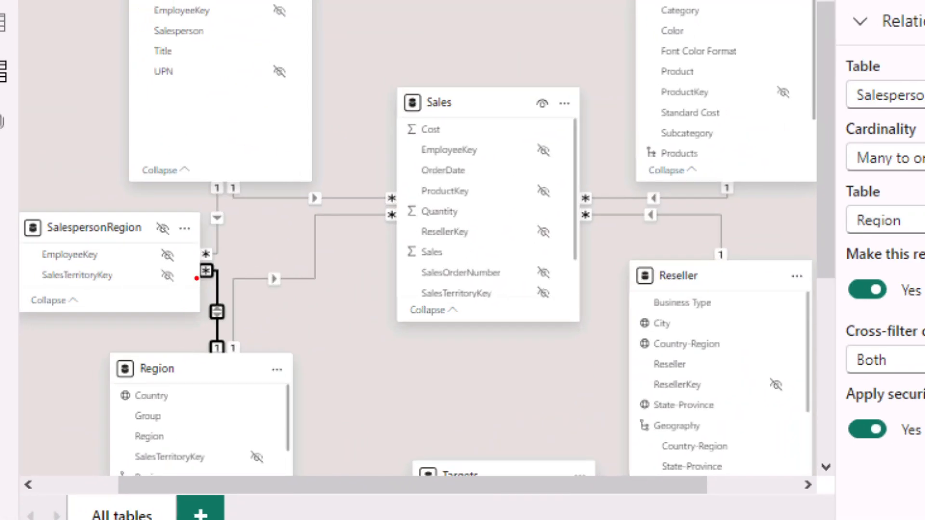
pyautogui.moveTo(217, 279)
pyautogui.mouseDown()
pyautogui.moveTo(185, 325)
pyautogui.moveTo(227, 292)
pyautogui.mouseUp()
pyautogui.press('Escape')
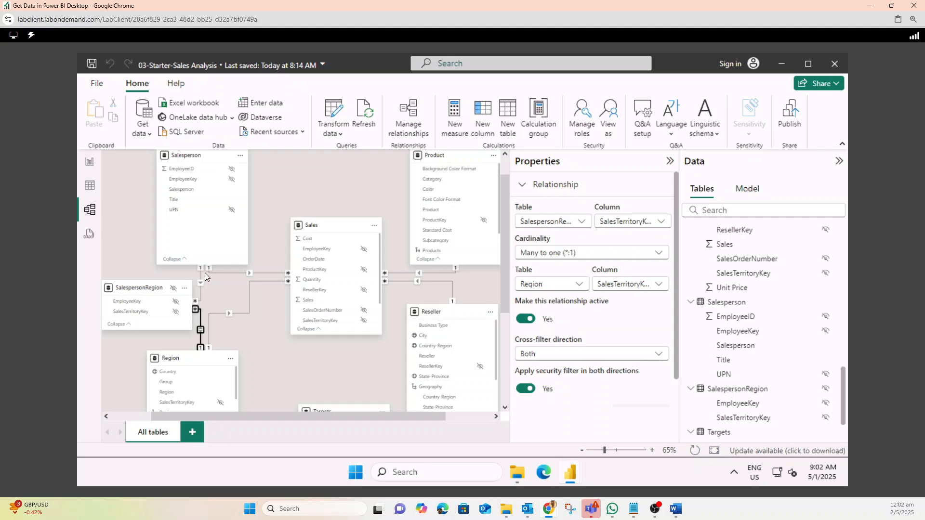
# Step: Make the Salesperson–Sales relationship on EmployeeKey inactive and view the salesperson table in the Report view
pyautogui.click(89, 162)
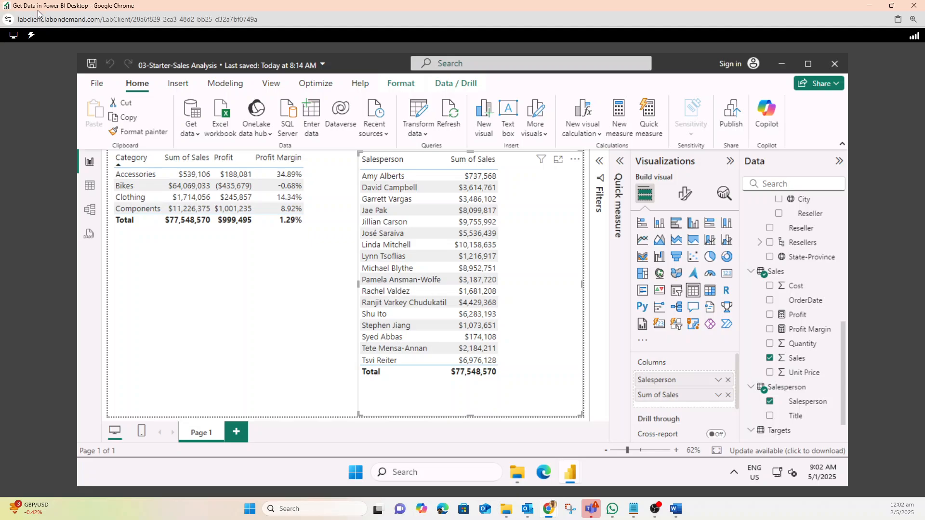
pyautogui.click(90, 210)
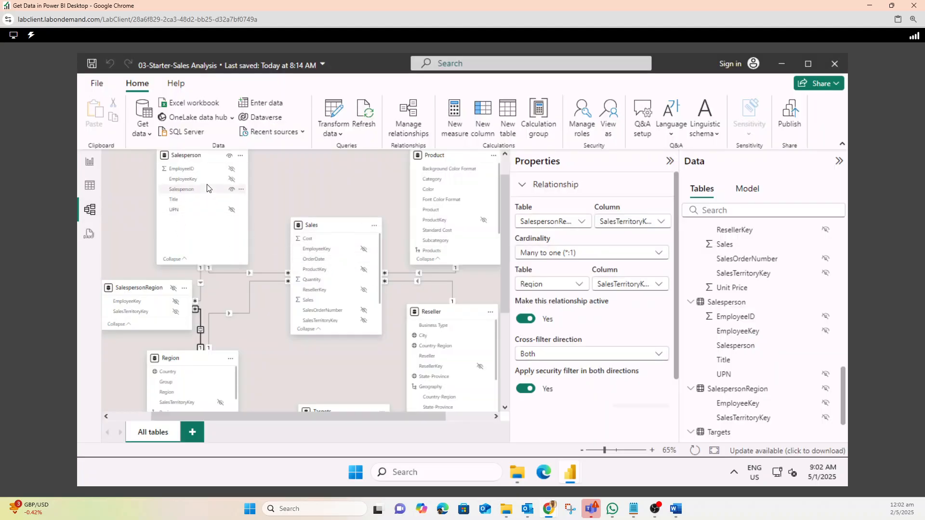
pyautogui.click(257, 273)
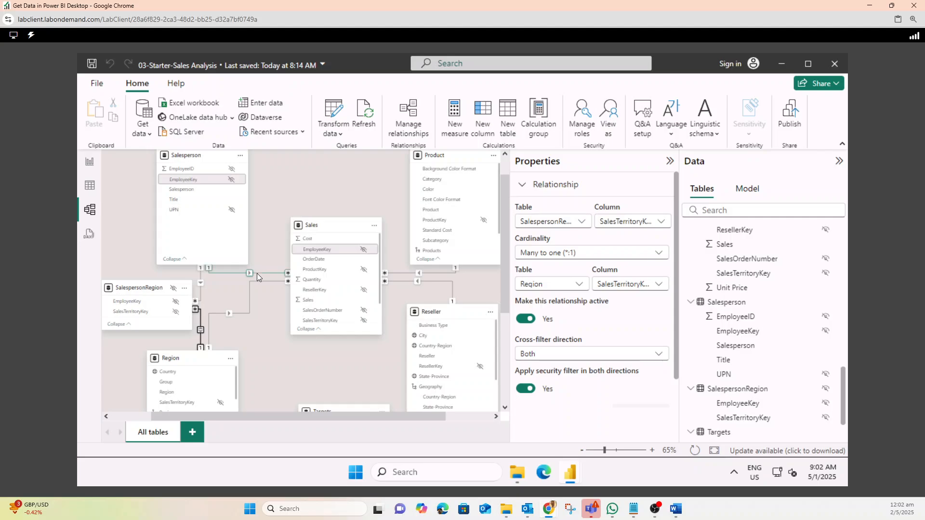
pyautogui.doubleClick(256, 273)
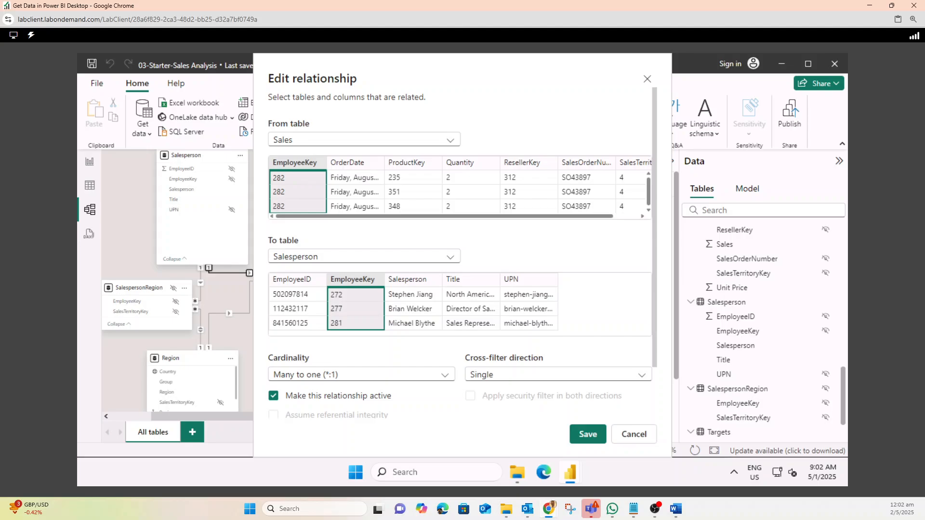
pyautogui.click(274, 396)
pyautogui.click(588, 435)
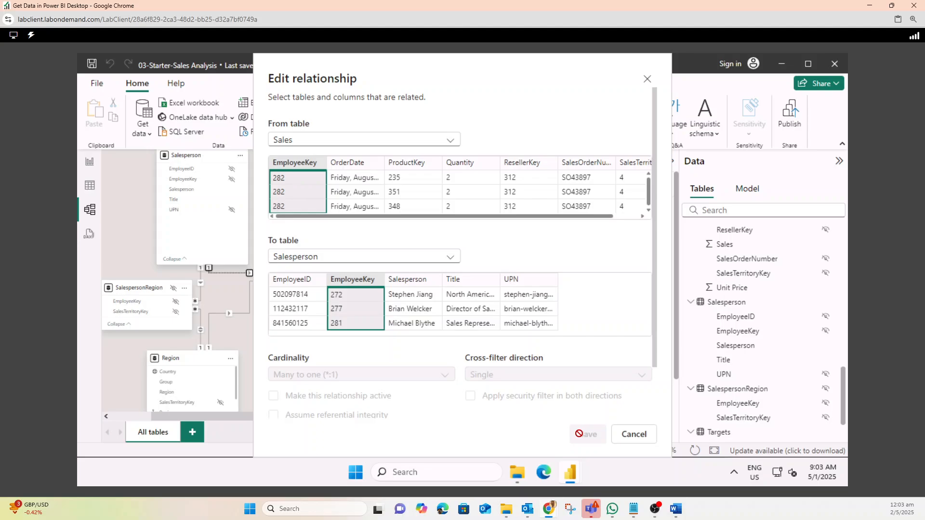
pyautogui.click(584, 433)
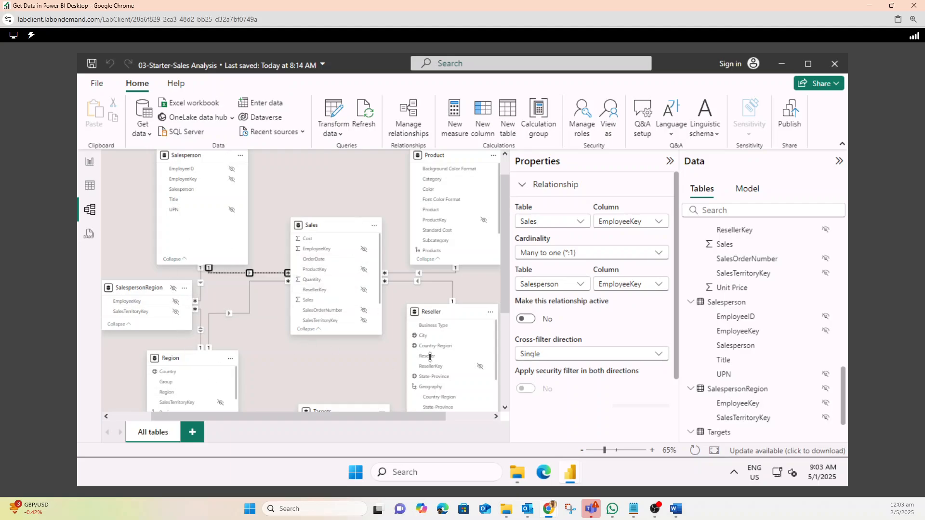
pyautogui.click(86, 164)
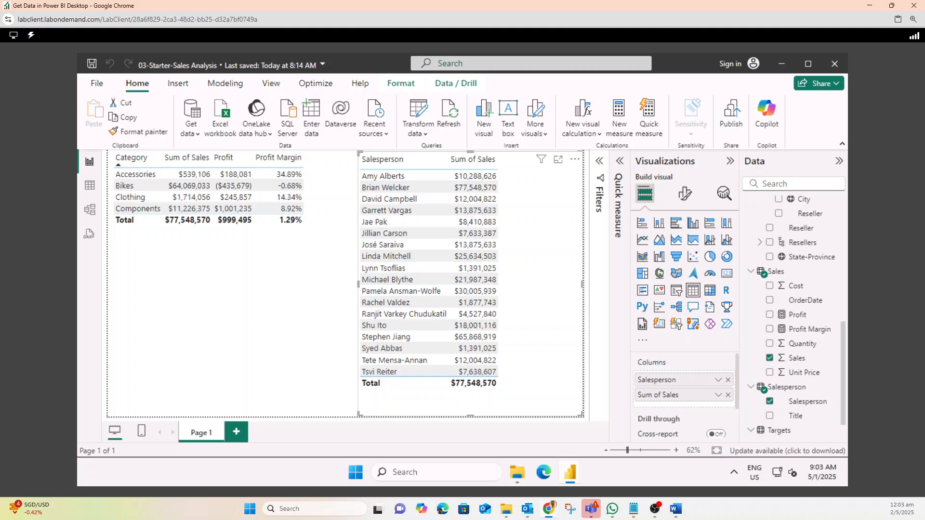
# Step: In the Model view, rename the Salesperson table to Salesperson (Performance)
pyautogui.click(90, 209)
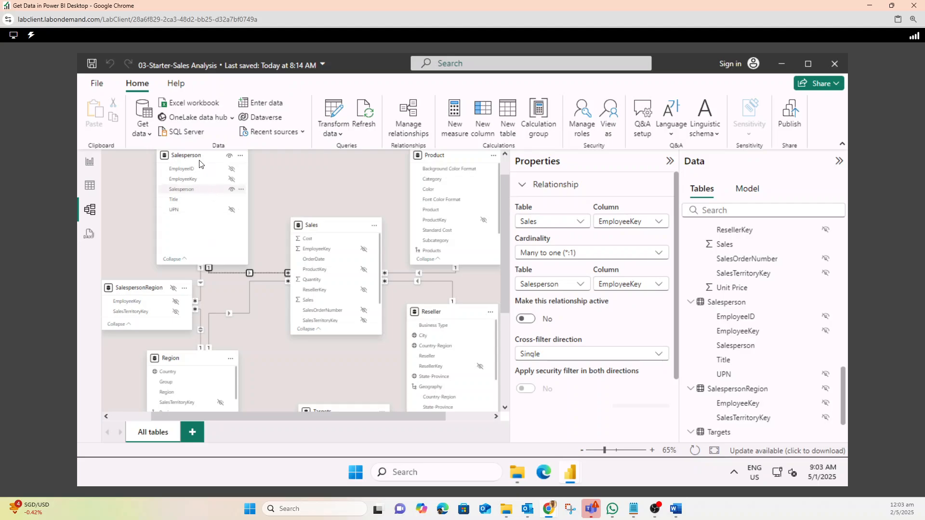
pyautogui.rightClick(186, 228)
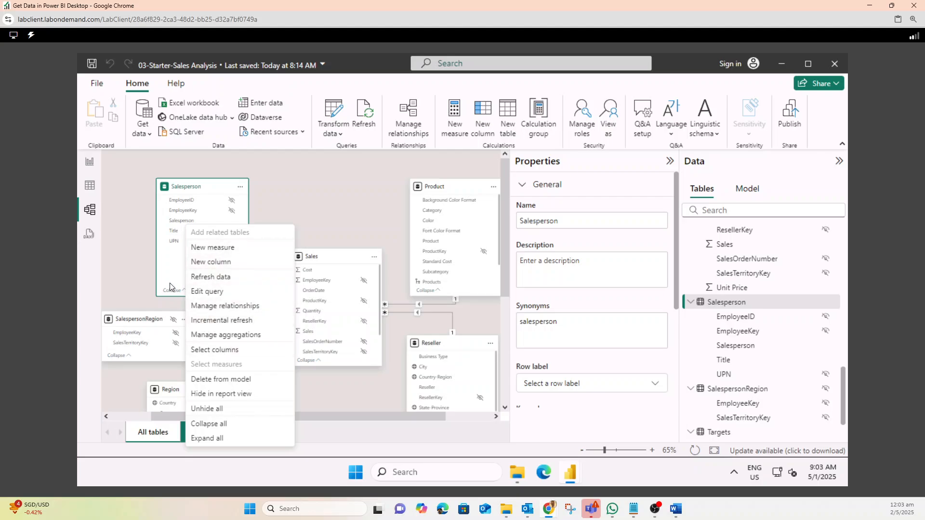
pyautogui.click(171, 269)
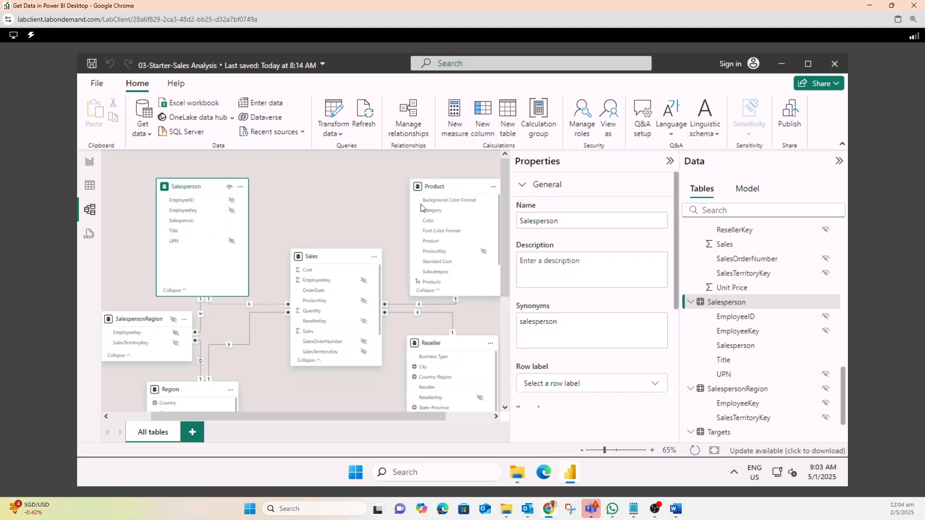
pyautogui.click(588, 217)
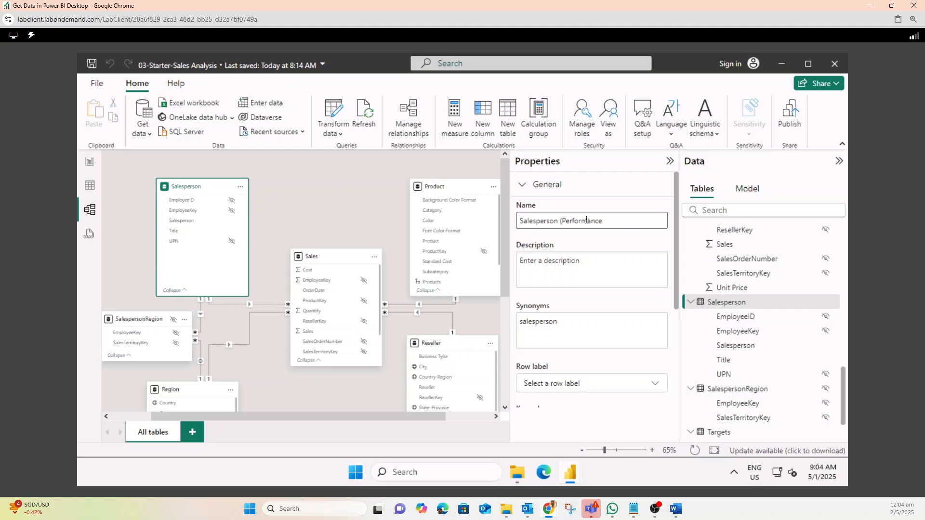
pyautogui.press('Return')
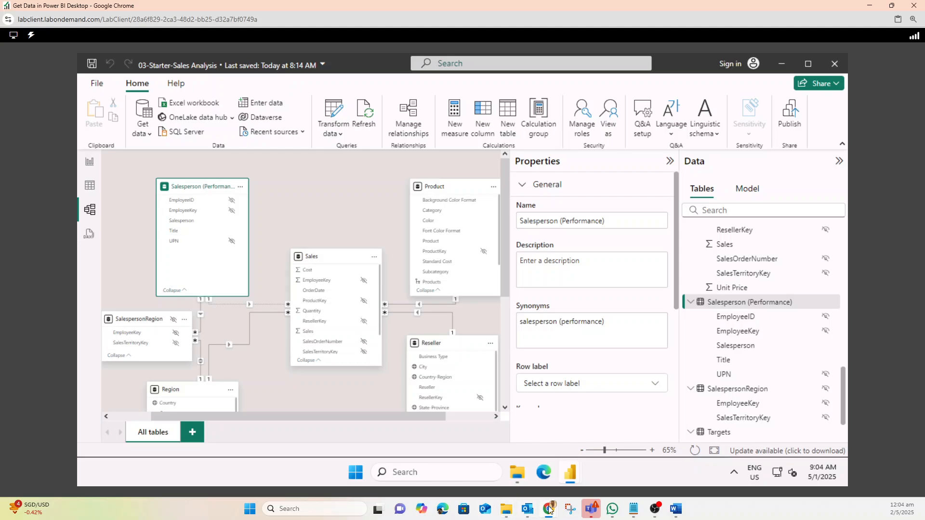
# Step: Read the "Relate the Targets table" task in the lab instructions in the browser, then return to the lab's Power BI Desktop window
pyautogui.moveTo(548, 507)
pyautogui.click(418, 460)
pyautogui.scroll(-15, 409, 326)
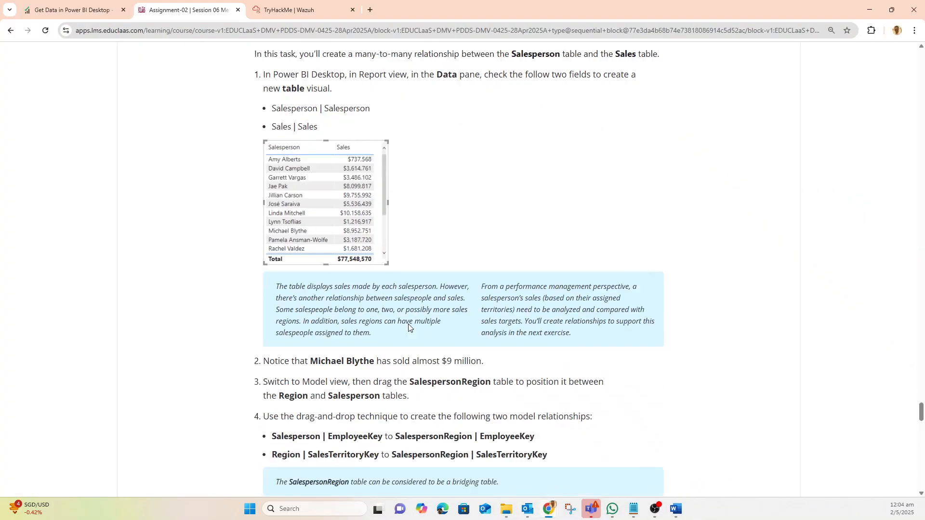
pyautogui.scroll(-20, 409, 326)
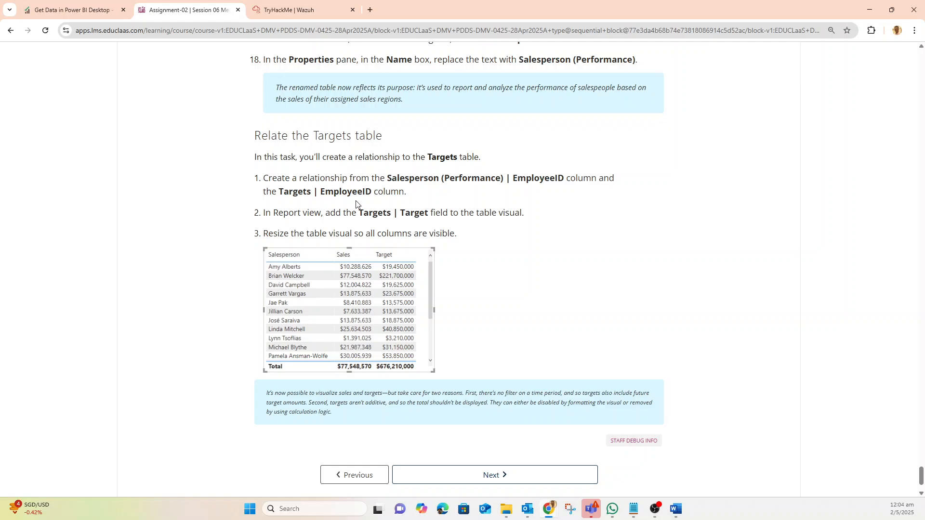
pyautogui.click(870, 10)
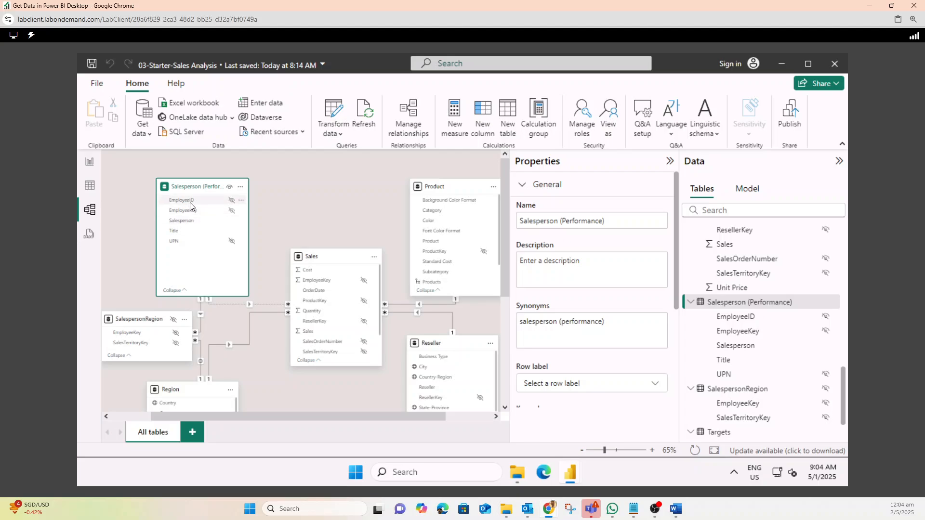
# Step: Place the Targets table between Salesperson (Performance) and Product in the model diagram, moving the Sales table down beneath it
pyautogui.moveTo(505, 252); pyautogui.dragTo(505, 306)
pyautogui.moveTo(359, 340); pyautogui.dragTo(386, 157)
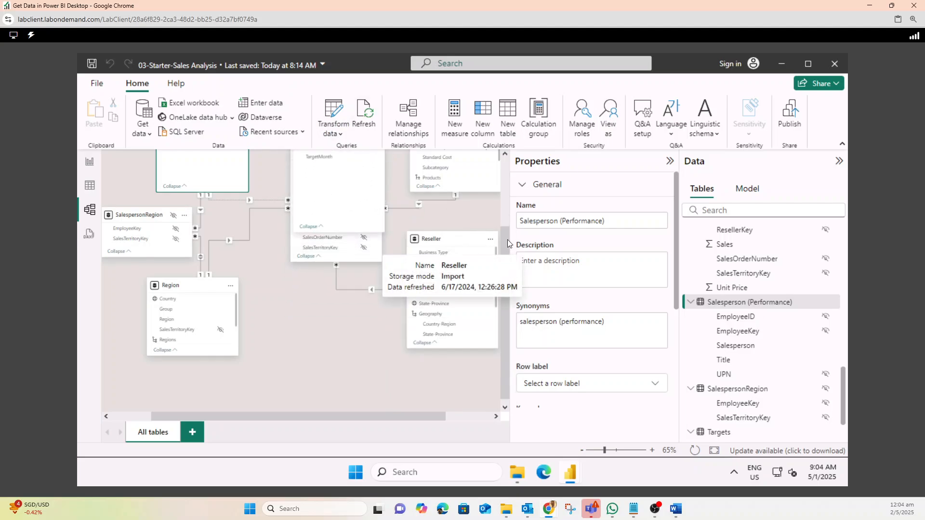
pyautogui.moveTo(507, 239); pyautogui.dragTo(507, 186)
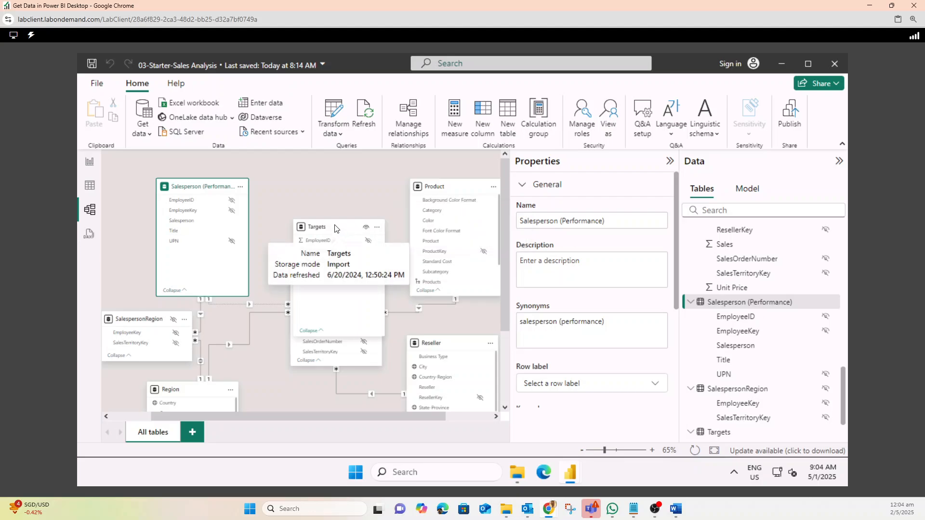
pyautogui.moveTo(335, 228); pyautogui.dragTo(334, 190)
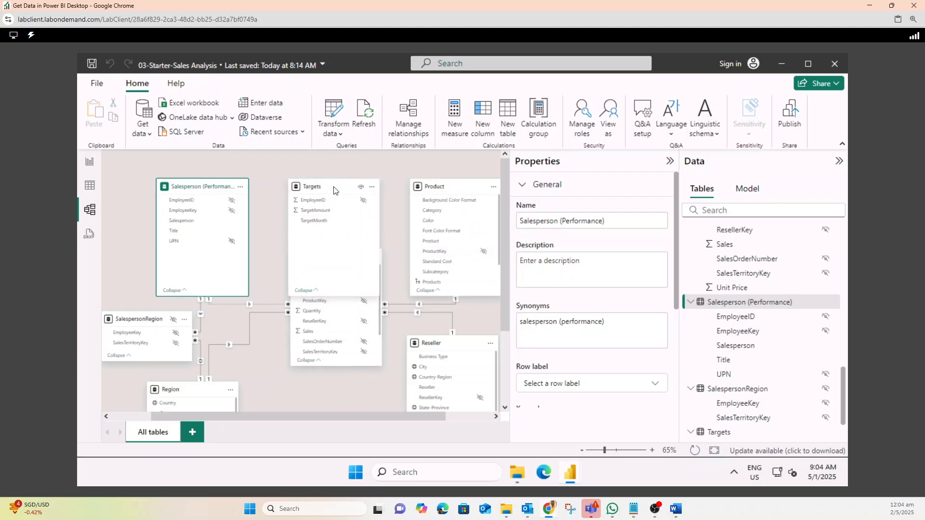
pyautogui.click(352, 343)
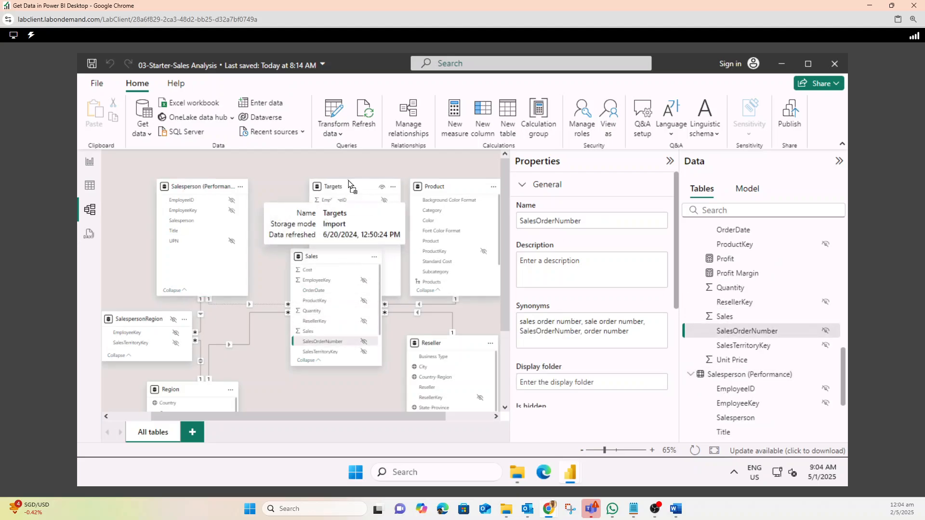
pyautogui.moveTo(313, 257); pyautogui.dragTo(310, 310)
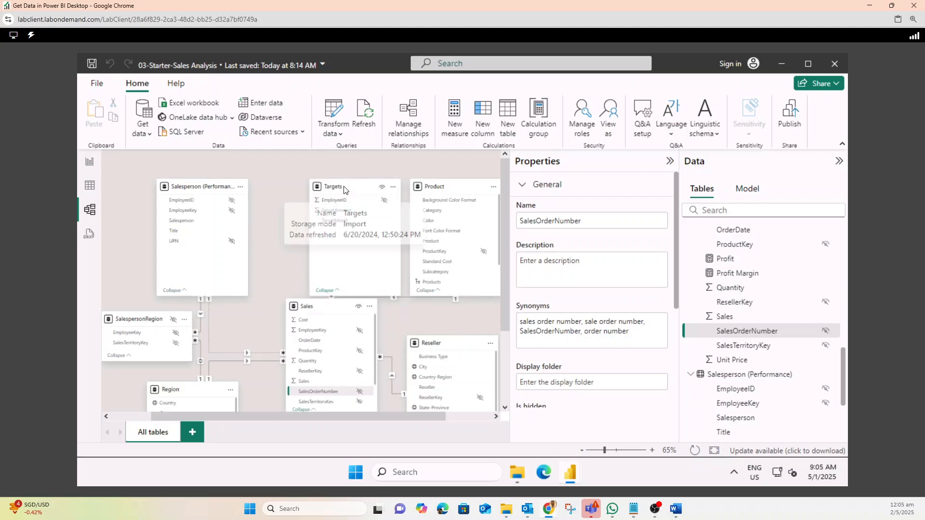
pyautogui.moveTo(344, 187); pyautogui.dragTo(315, 184)
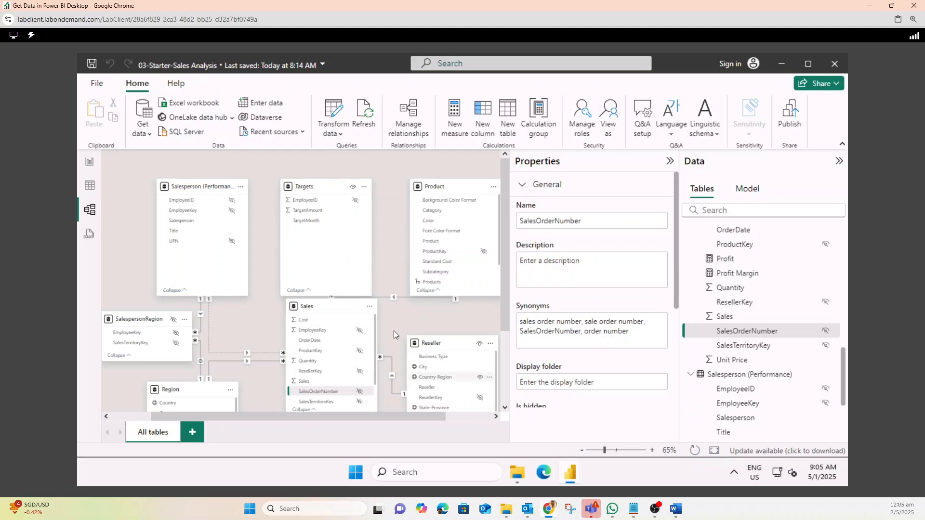
pyautogui.moveTo(339, 307); pyautogui.dragTo(338, 319)
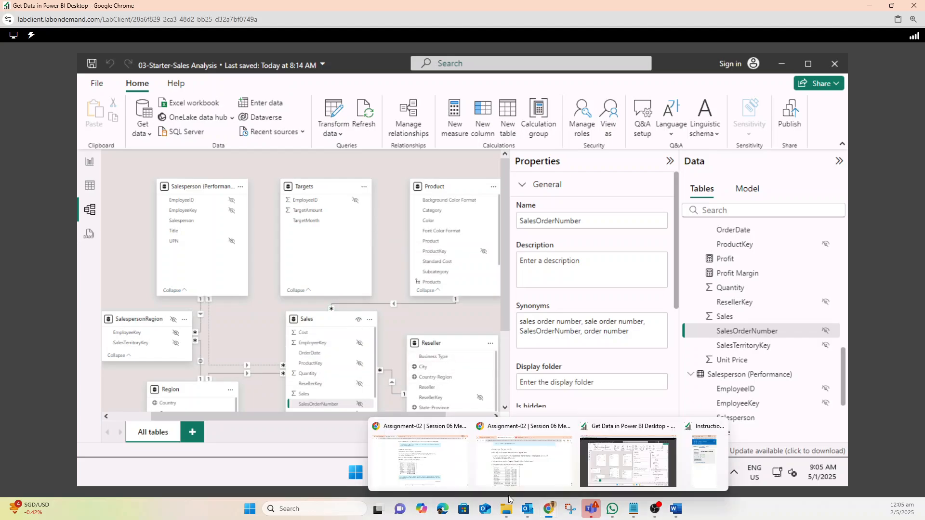
# Step: Recheck the lab instructions and create an active one-to-many relationship from Salesperson (Performance) to Targets on the EmployeeID column
pyautogui.click(512, 477)
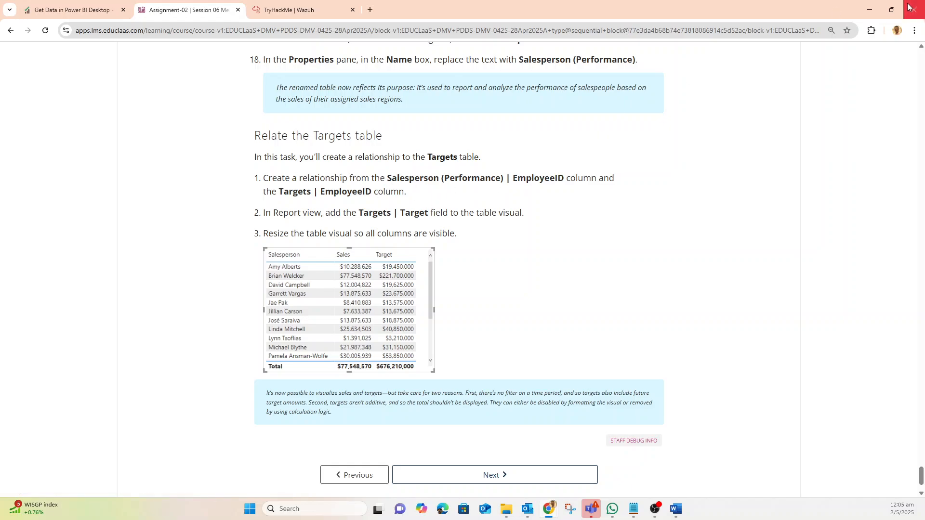
pyautogui.click(870, 10)
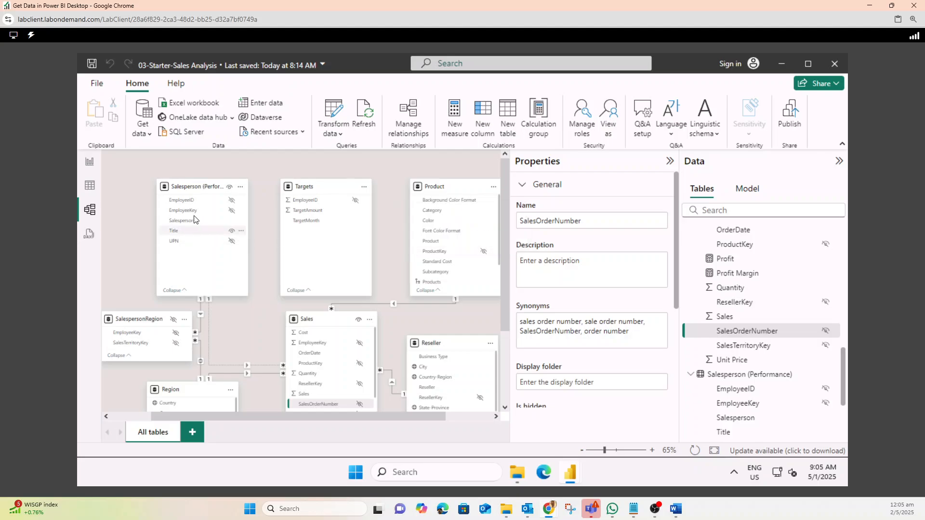
pyautogui.moveTo(189, 201); pyautogui.dragTo(358, 206)
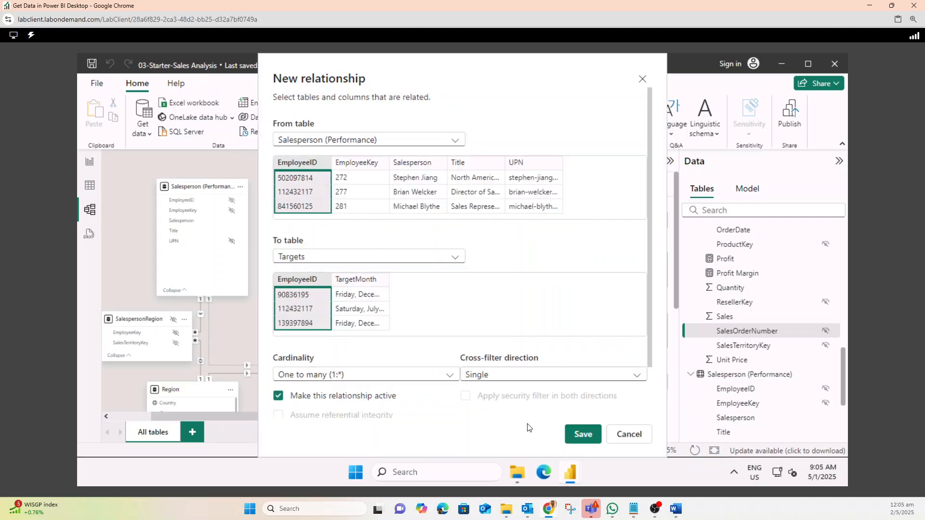
pyautogui.click(584, 435)
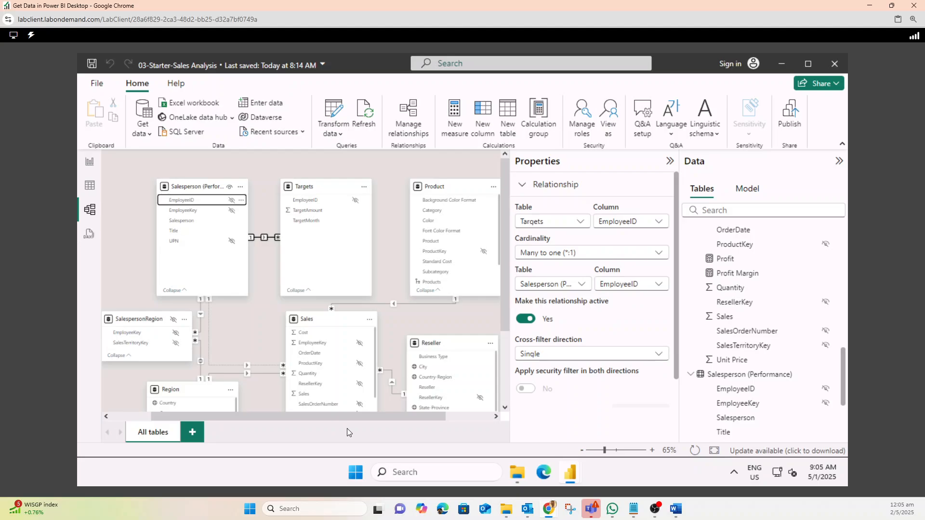
# Step: In the Report view, add the TargetAmount field from Targets to the salesperson table visual, then deselect the visual
pyautogui.click(90, 164)
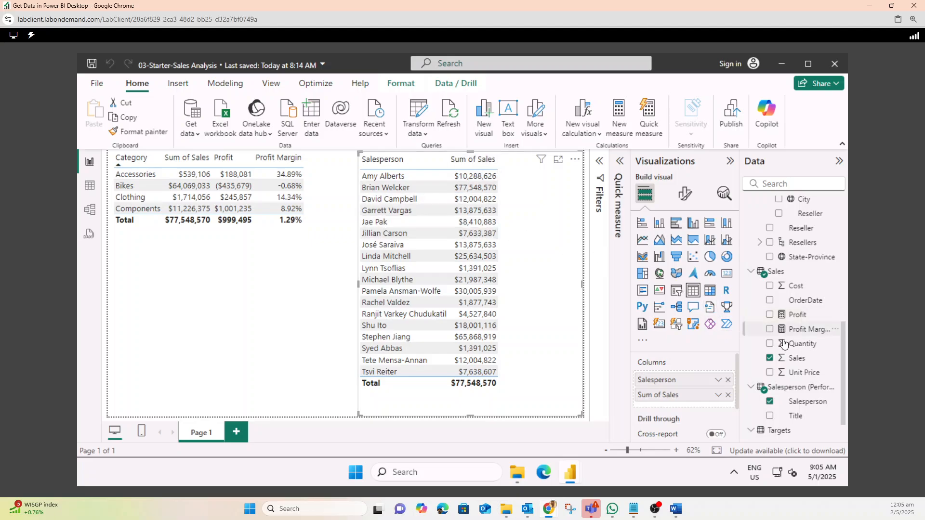
pyautogui.scroll(-1, 784, 344)
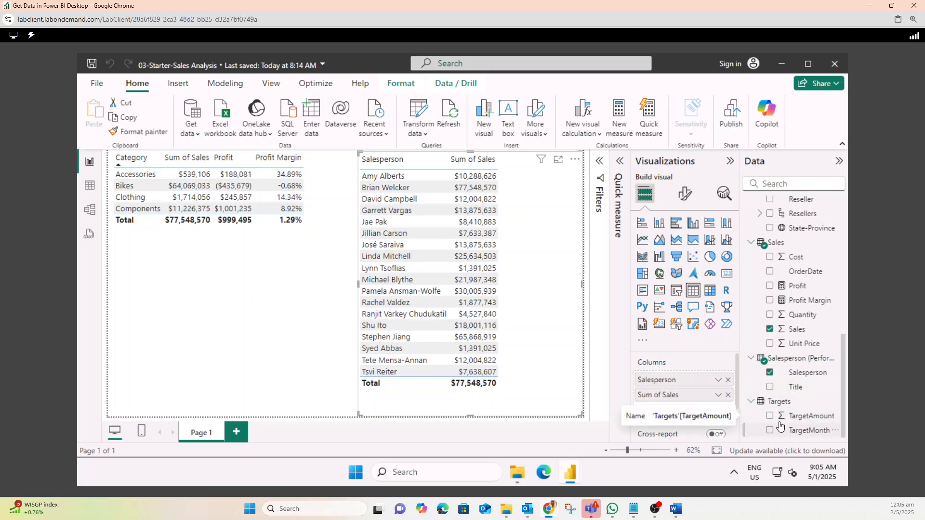
pyautogui.moveTo(549, 509)
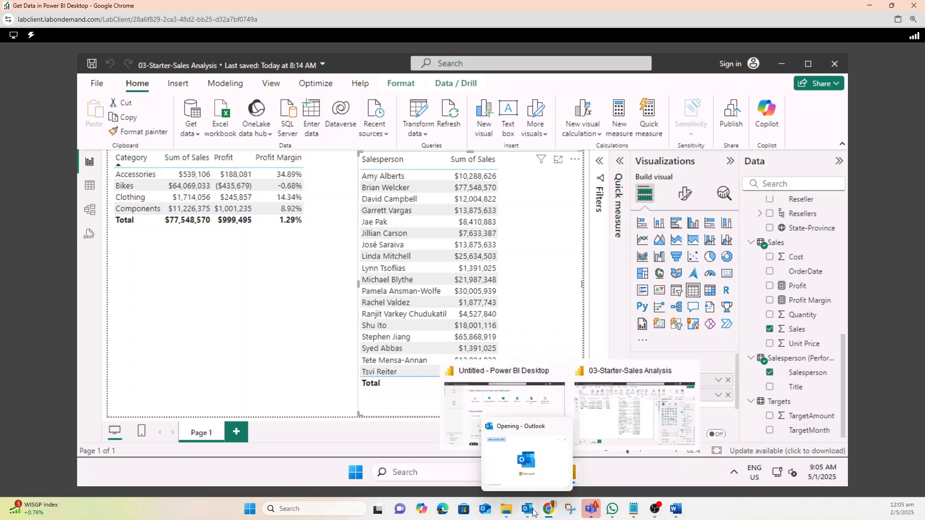
pyautogui.click(479, 480)
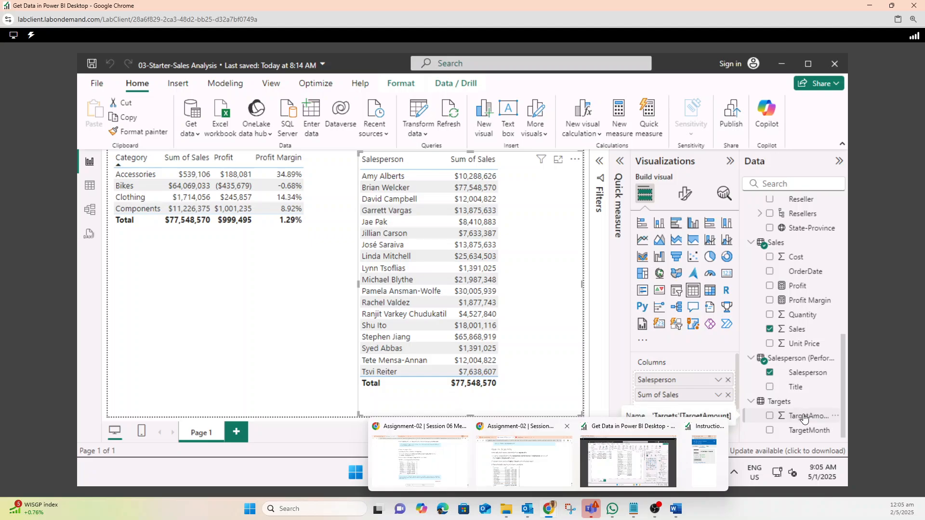
pyautogui.moveTo(802, 420); pyautogui.dragTo(703, 409)
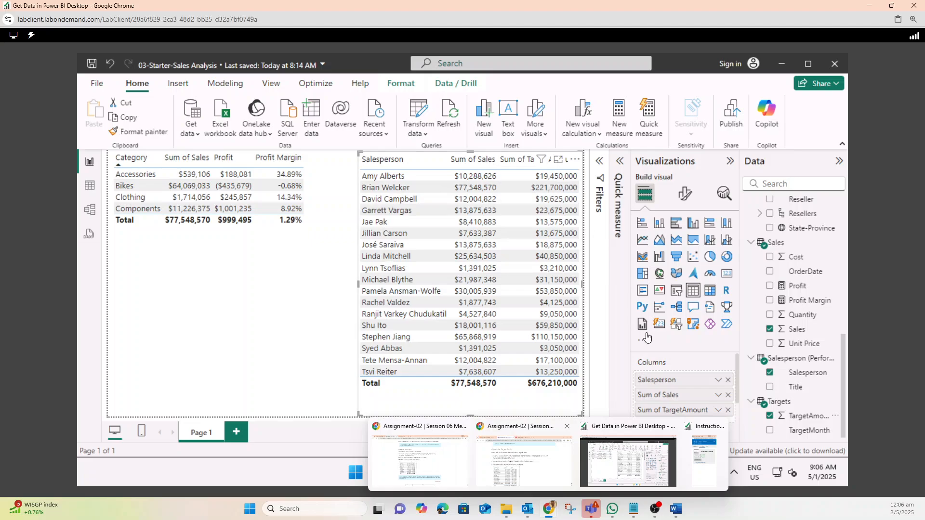
pyautogui.rightClick(524, 162)
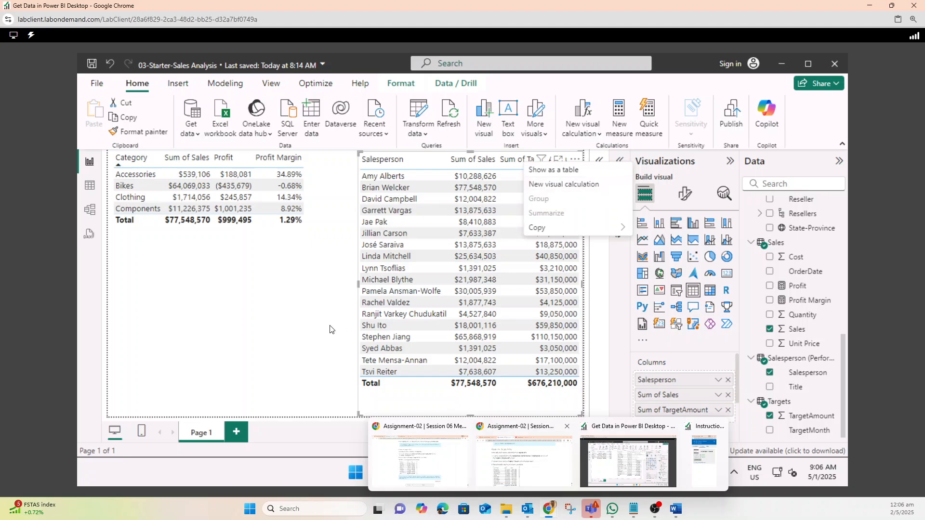
pyautogui.click(298, 343)
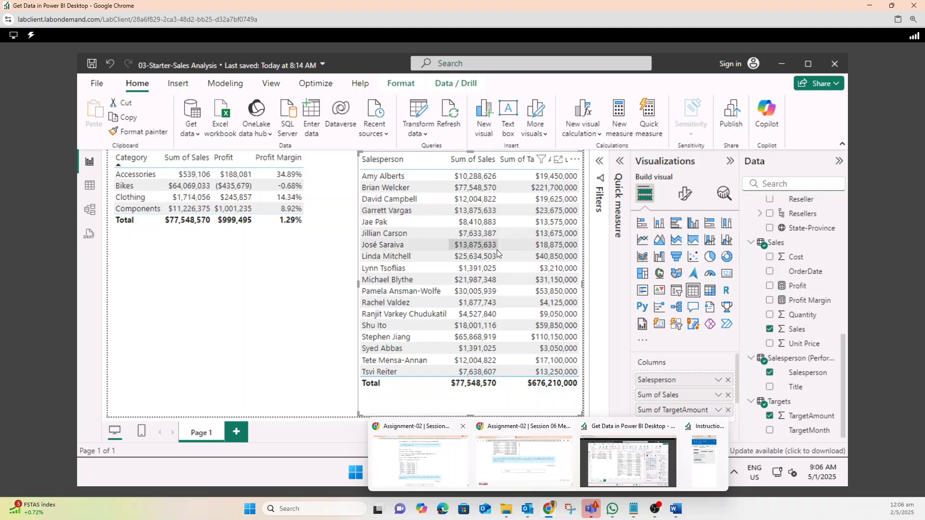
pyautogui.click(272, 295)
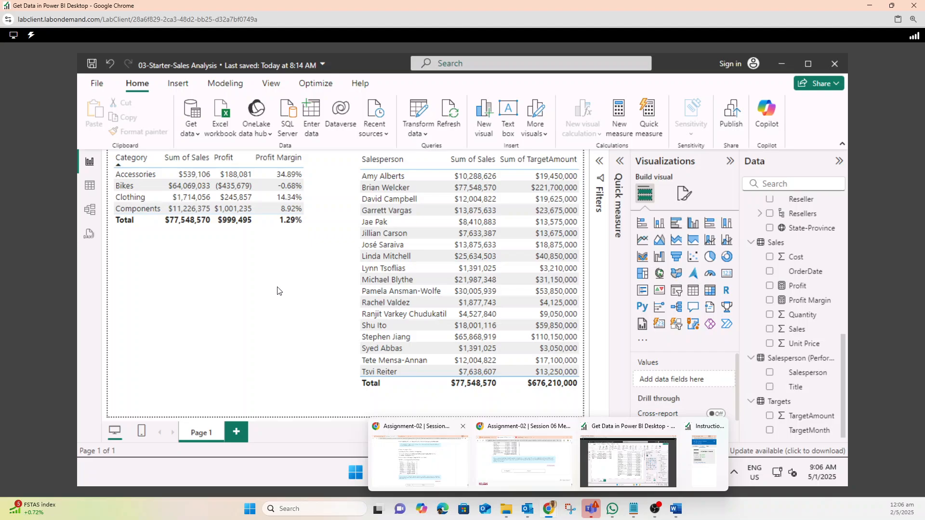
# Step: Check the Assignment-2b submission requirements in Word, then capture a Snipping Tool screenshot of the model diagram in the lab's Model view
pyautogui.click(676, 509)
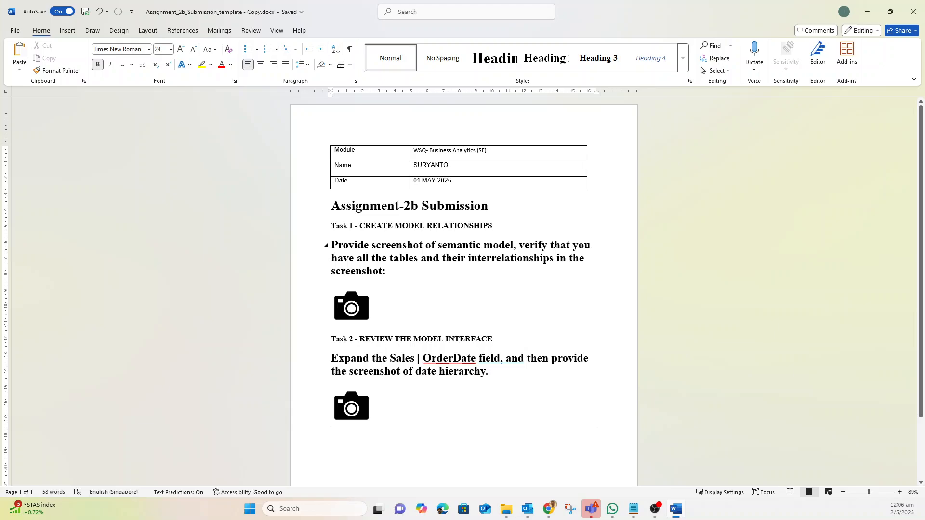
pyautogui.click(870, 15)
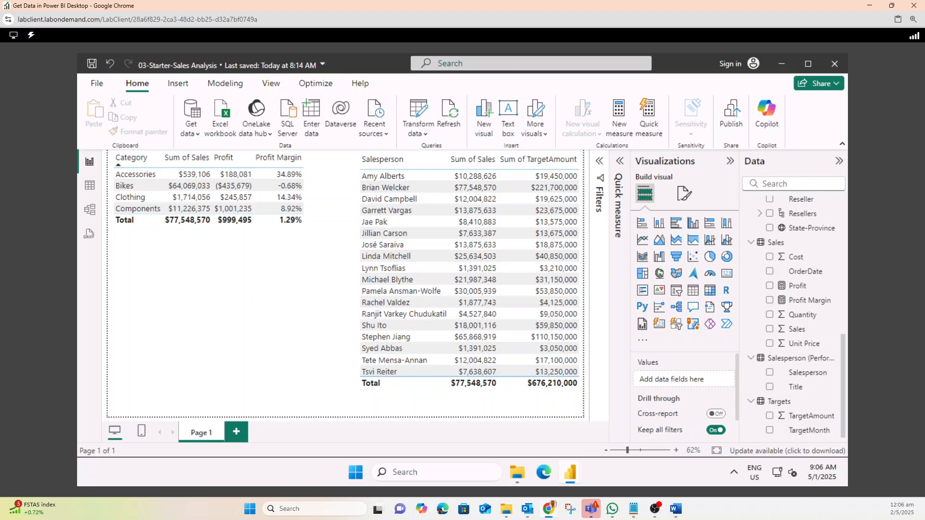
pyautogui.click(92, 215)
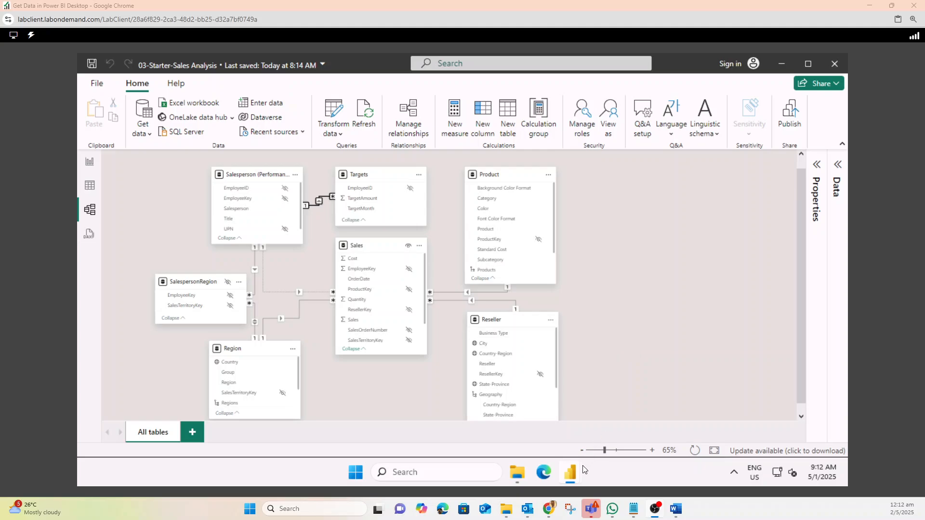
pyautogui.click(574, 478)
pyautogui.moveTo(570, 475)
pyautogui.click(570, 509)
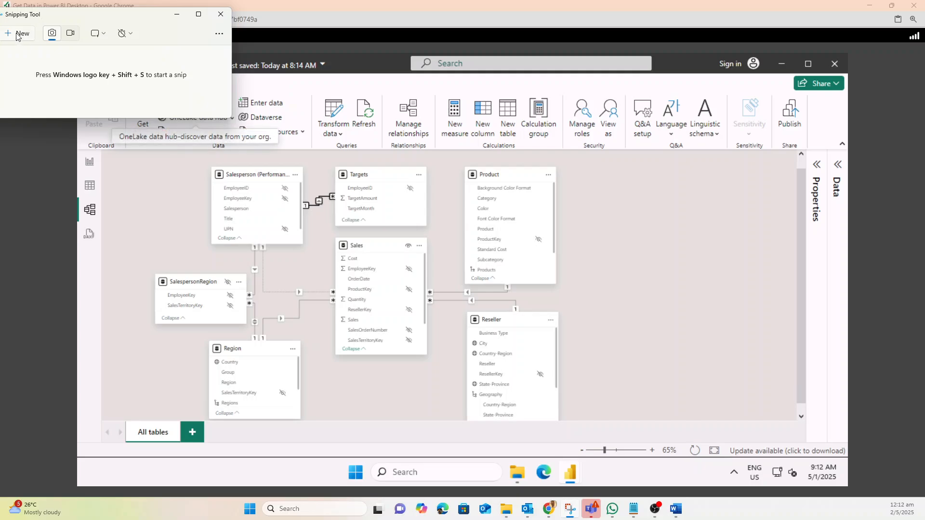
pyautogui.click(20, 33)
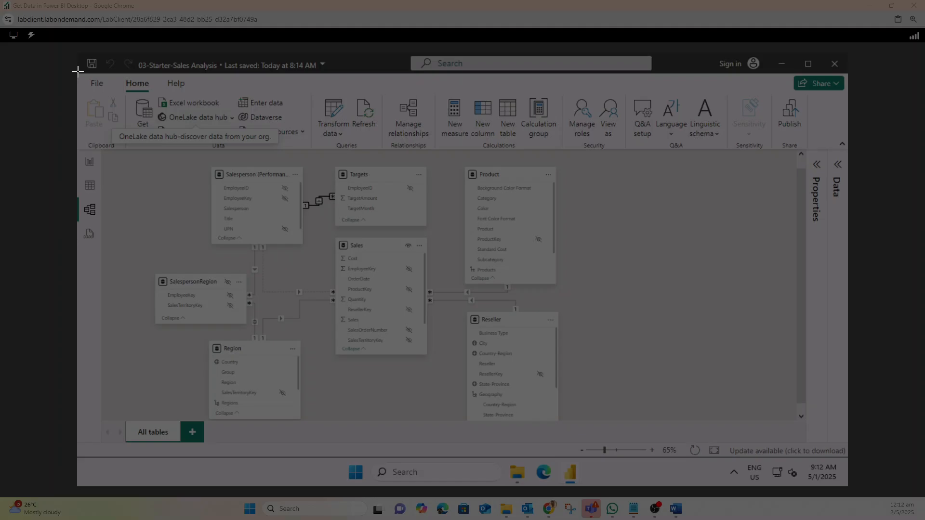
pyautogui.moveTo(77, 70); pyautogui.dragTo(648, 444)
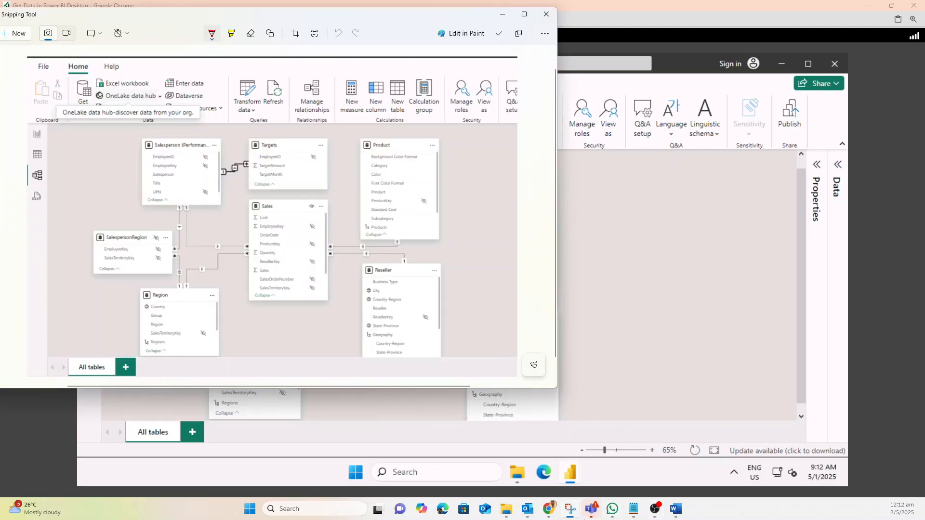
# Step: In the Word submission document, replace the Task 1 camera placeholder with the model diagram screenshot
pyautogui.click(673, 514)
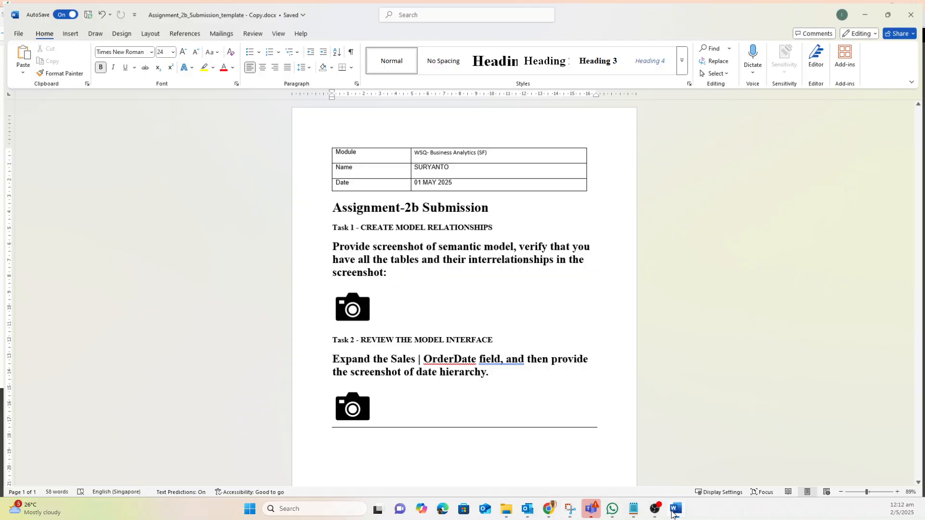
pyautogui.click(357, 309)
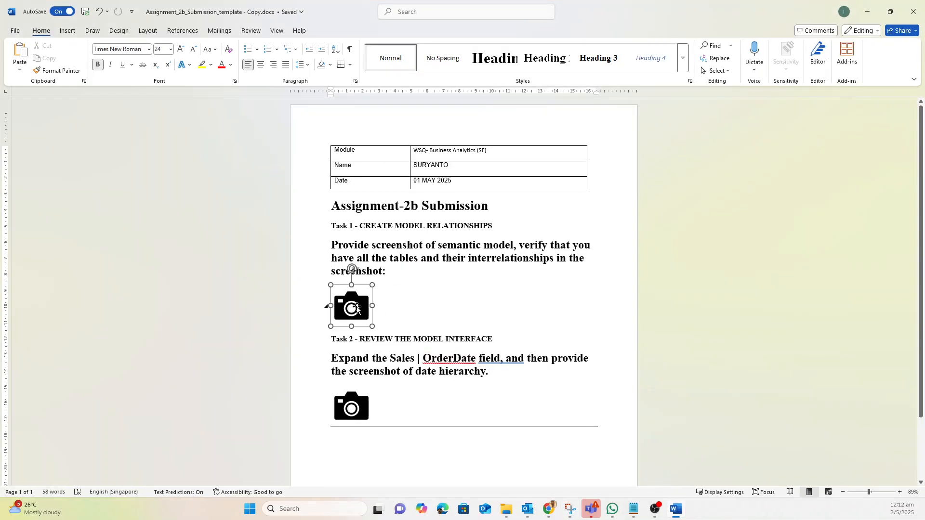
pyautogui.press('Delete')
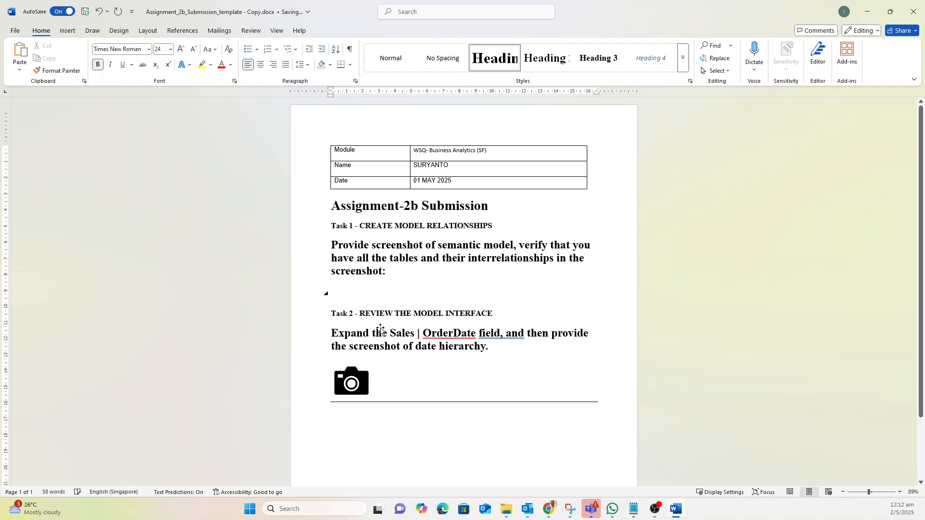
pyautogui.hotkey('ctrl', 'v')
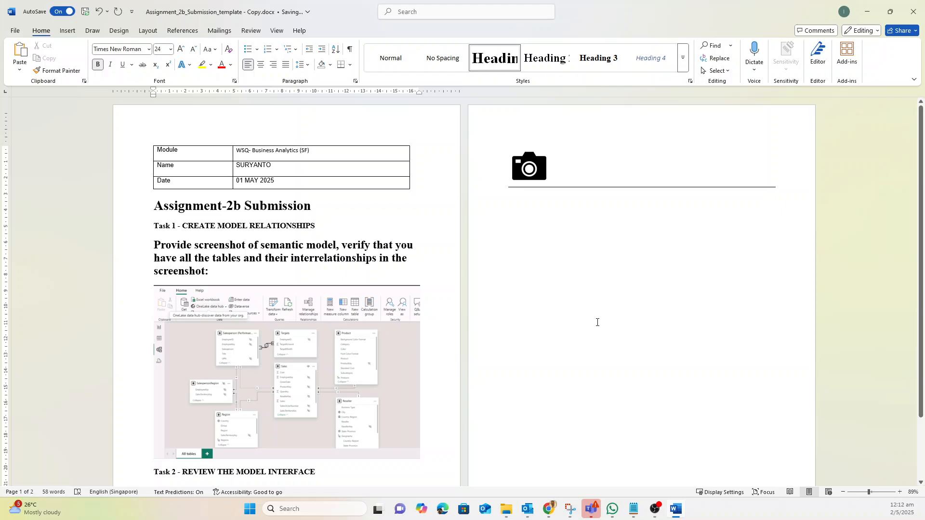
# Step: Read the Task 2 instruction in Word, then return to the lab's Power BI Desktop and collapse Product, Region and Reseller in the table list
pyautogui.scroll(-3, 149, 304)
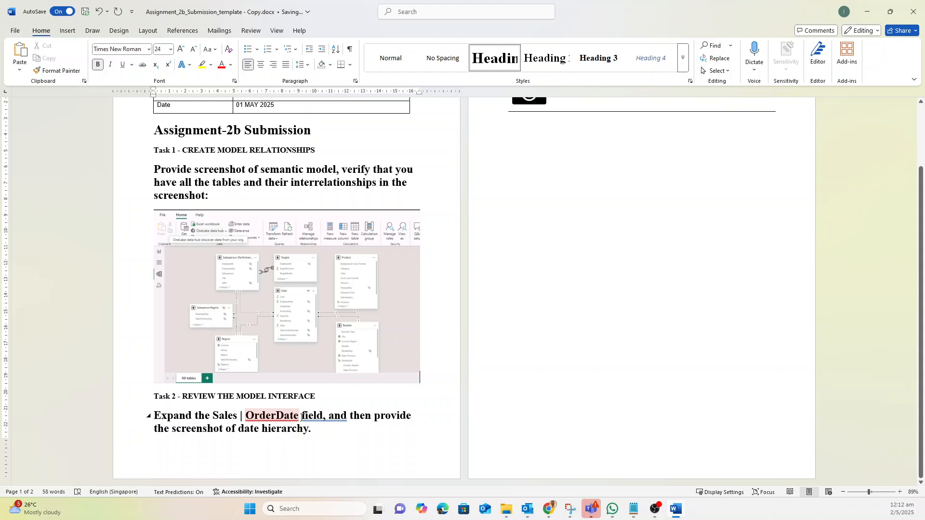
pyautogui.click(866, 15)
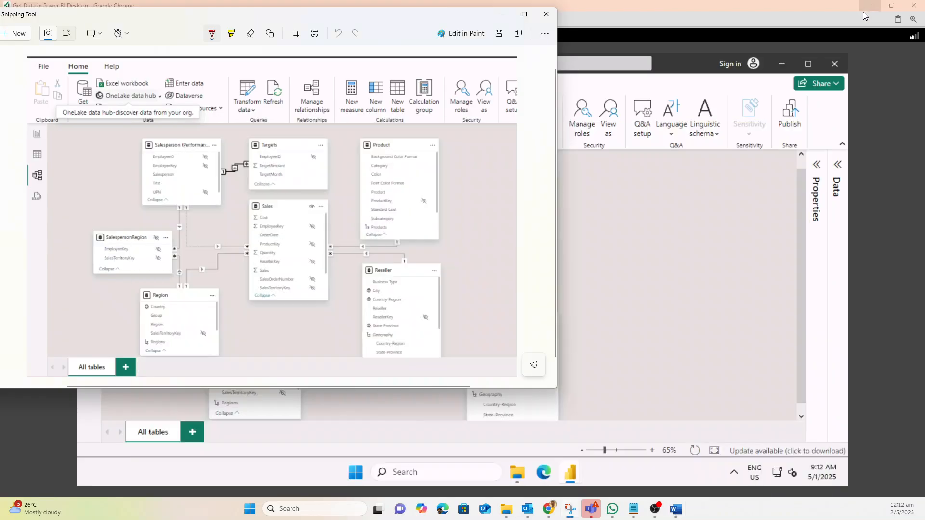
pyautogui.click(706, 225)
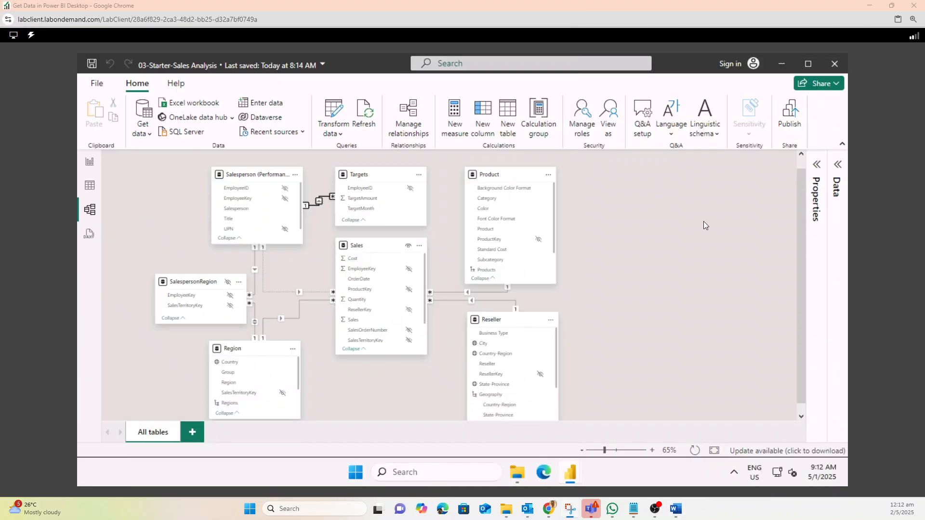
pyautogui.click(837, 172)
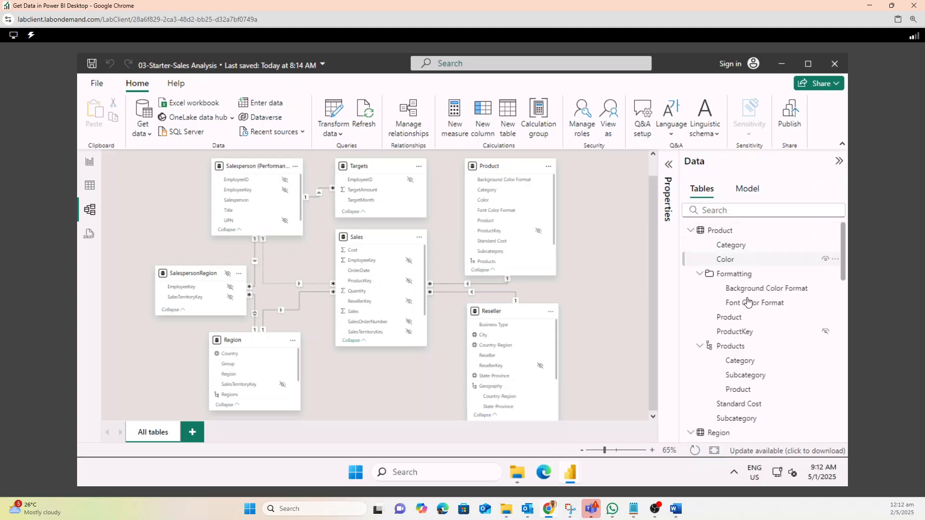
pyautogui.click(690, 230)
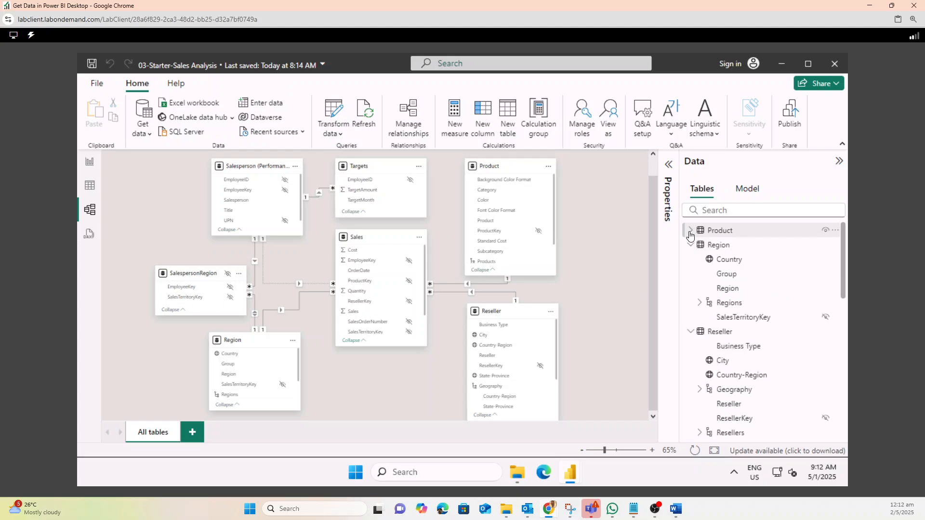
pyautogui.click(689, 246)
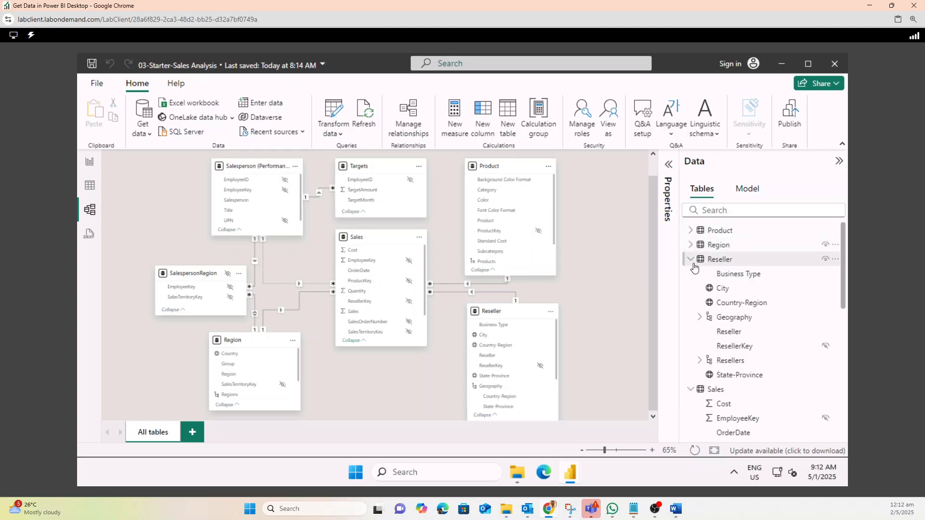
pyautogui.click(691, 260)
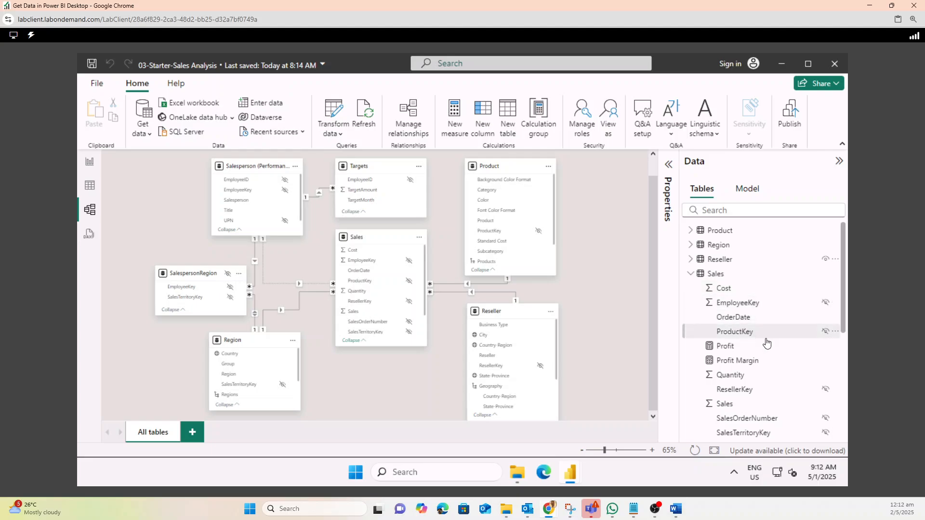
pyautogui.scroll(-5, 781, 357)
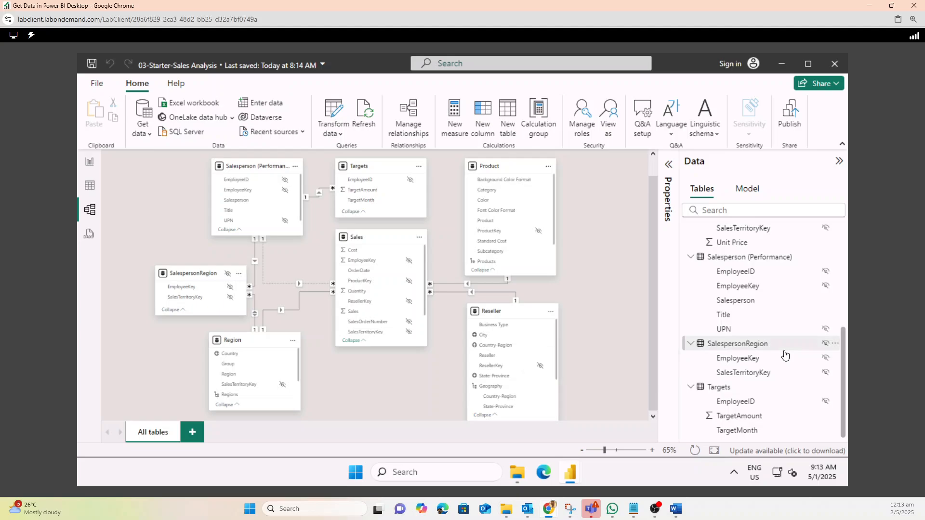
pyautogui.scroll(5, 785, 355)
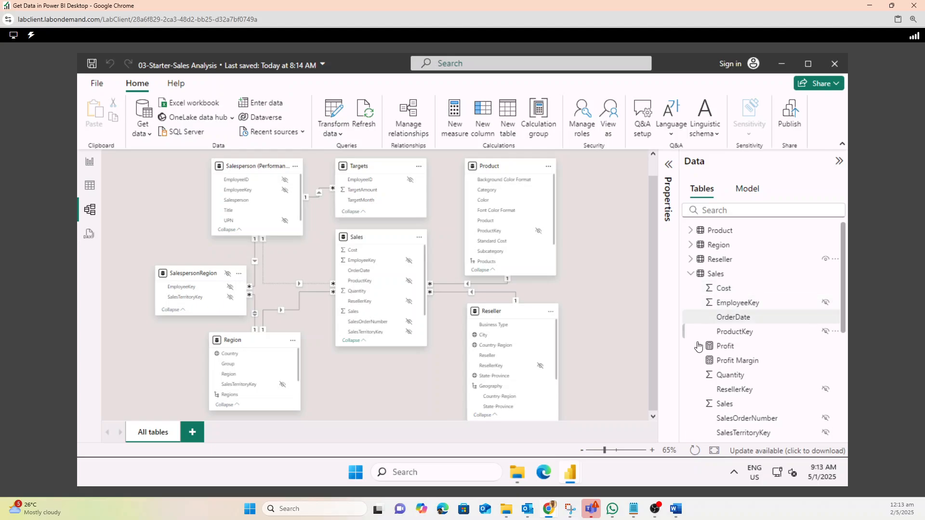
pyautogui.scroll(-4, 789, 344)
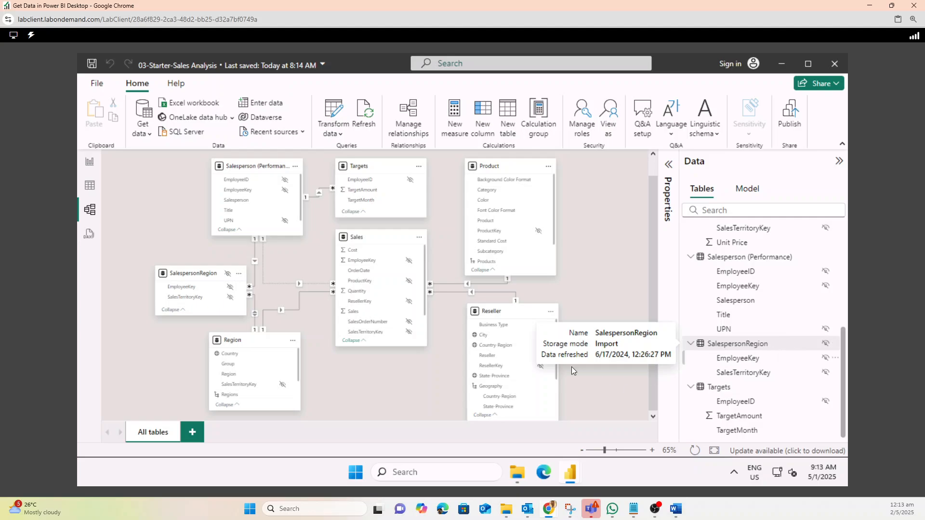
# Step: Recheck Task 2 in Word, then inspect the Sales OrderDate field's options in the Model view and toggle its report visibility off and on
pyautogui.click(676, 510)
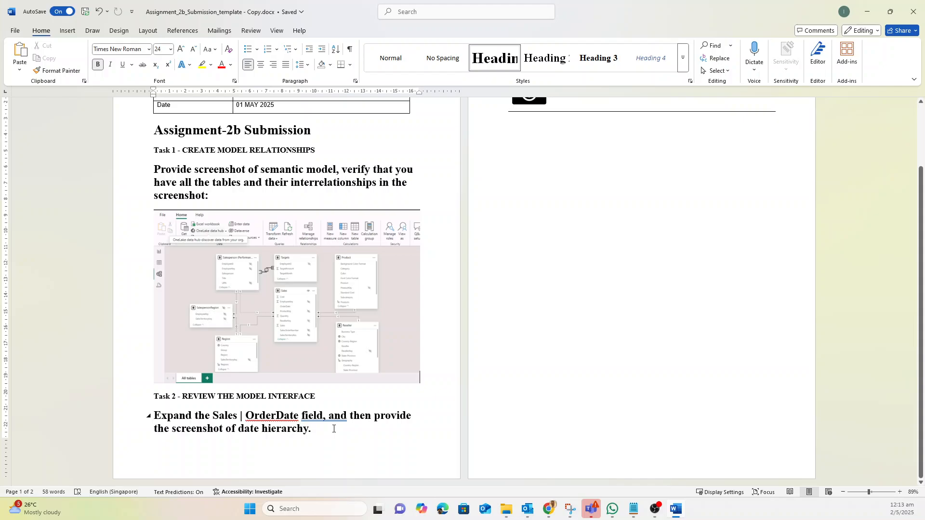
pyautogui.click(867, 15)
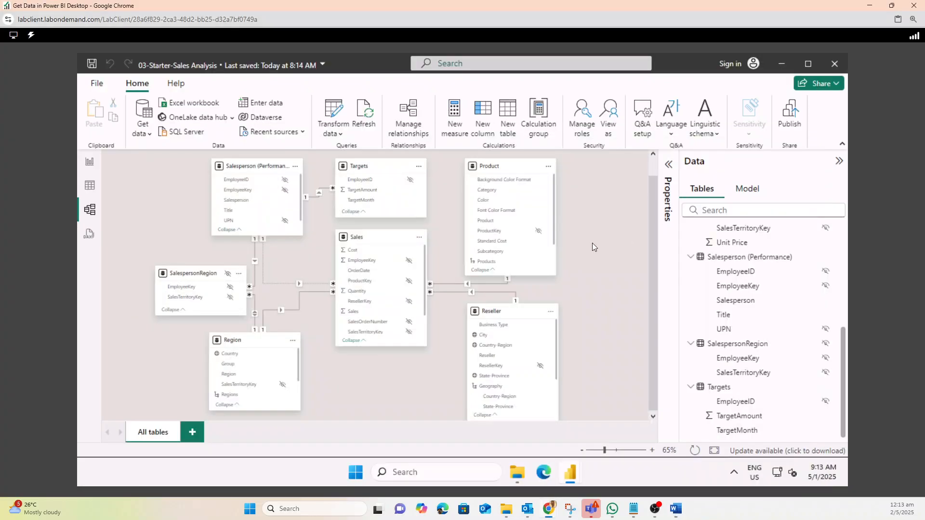
pyautogui.click(369, 272)
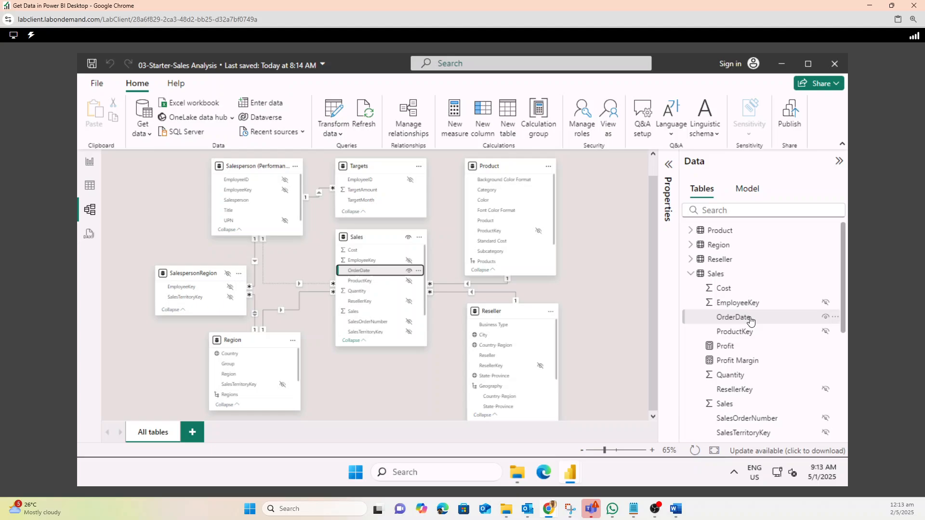
pyautogui.click(835, 318)
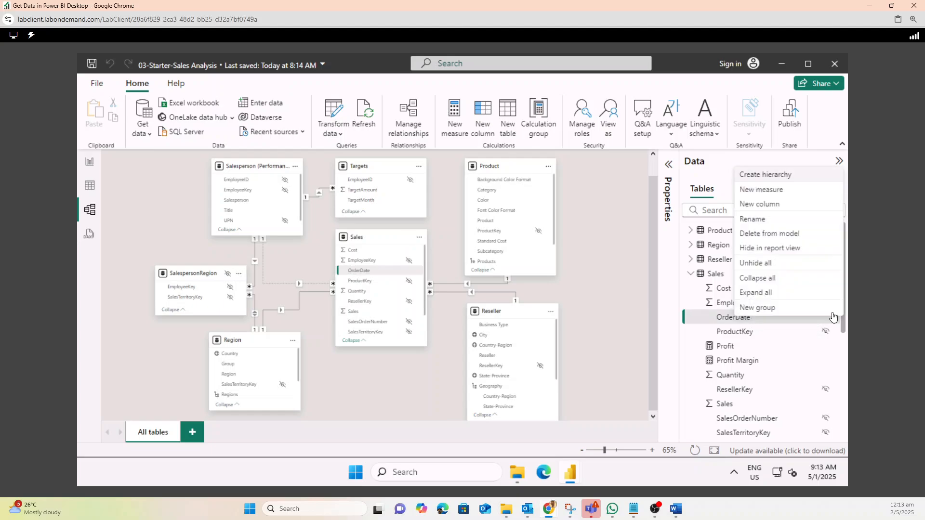
pyautogui.click(693, 322)
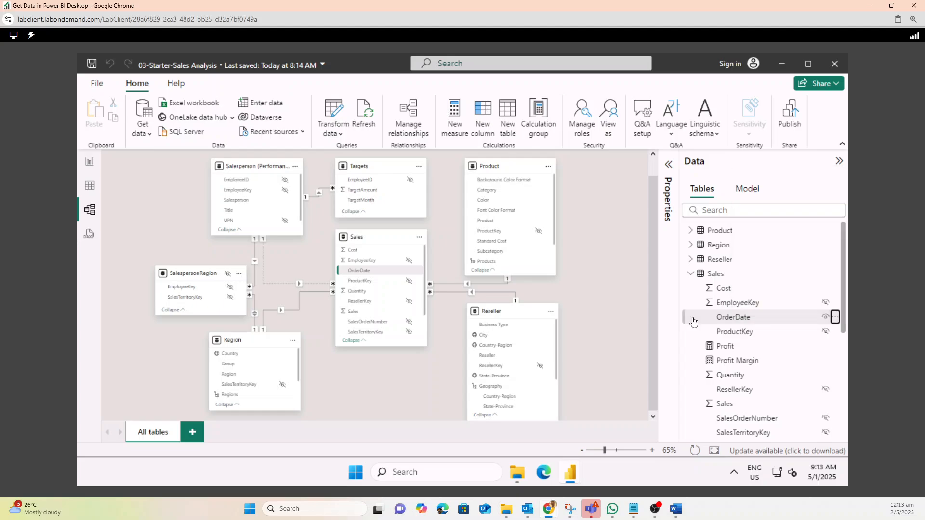
pyautogui.click(829, 318)
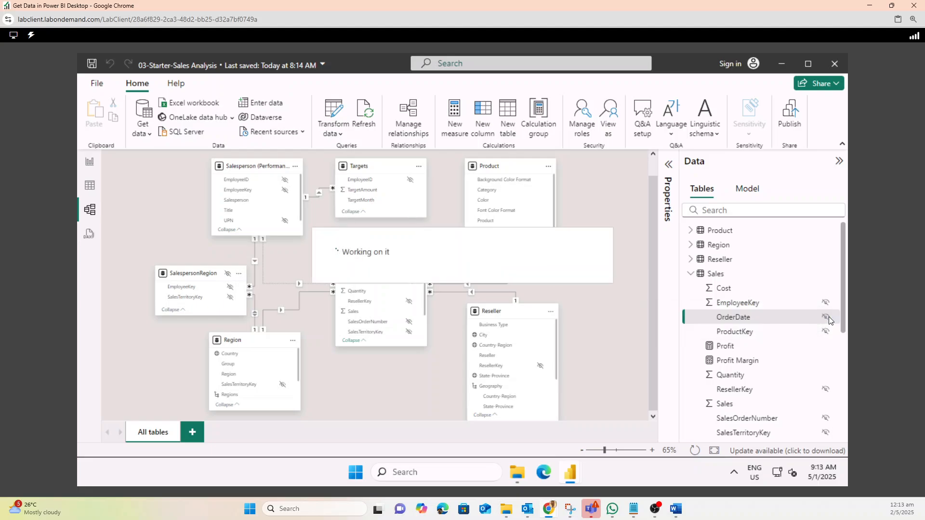
pyautogui.click(827, 319)
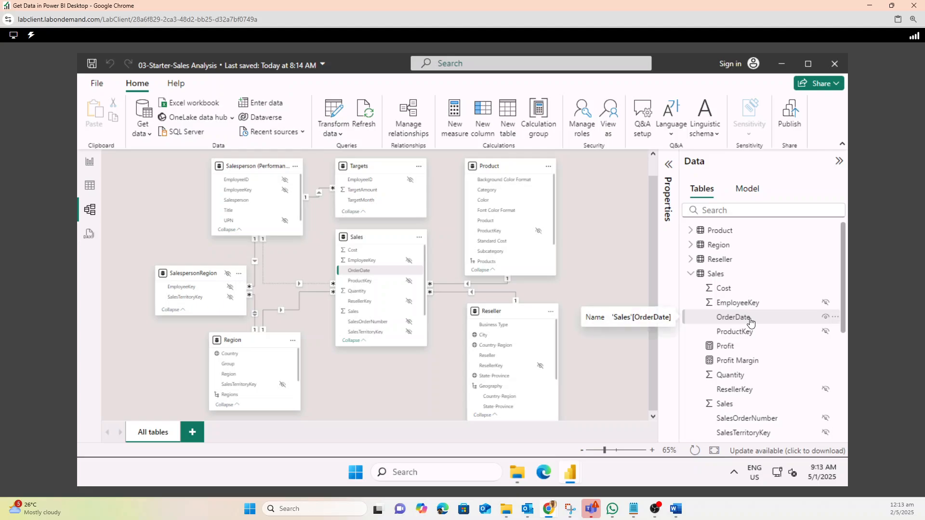
# Step: Enable the Auto date/time time intelligence option for the current file in the Data Load settings
pyautogui.click(98, 84)
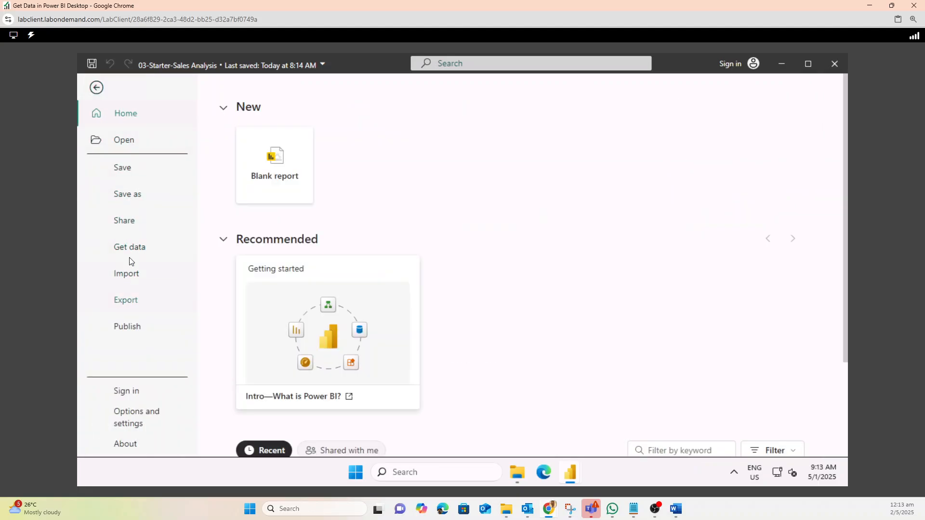
pyautogui.click(128, 412)
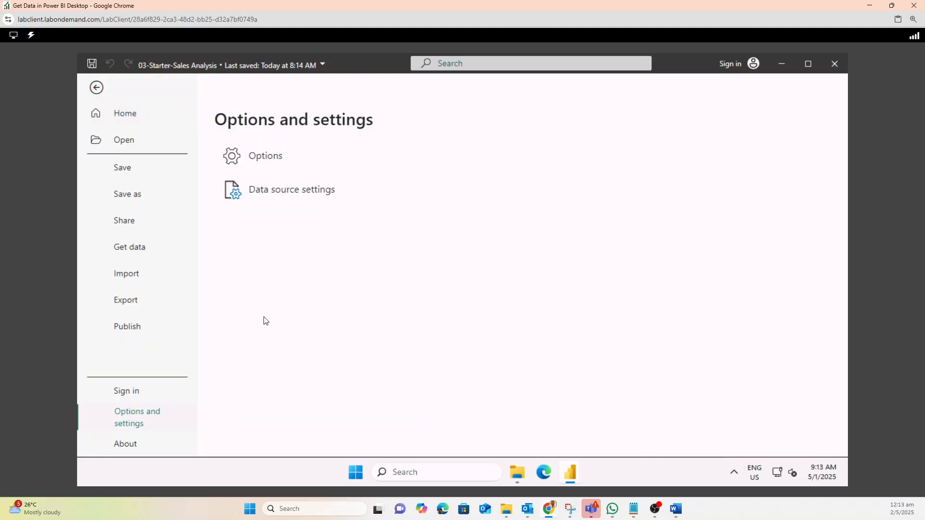
pyautogui.click(255, 161)
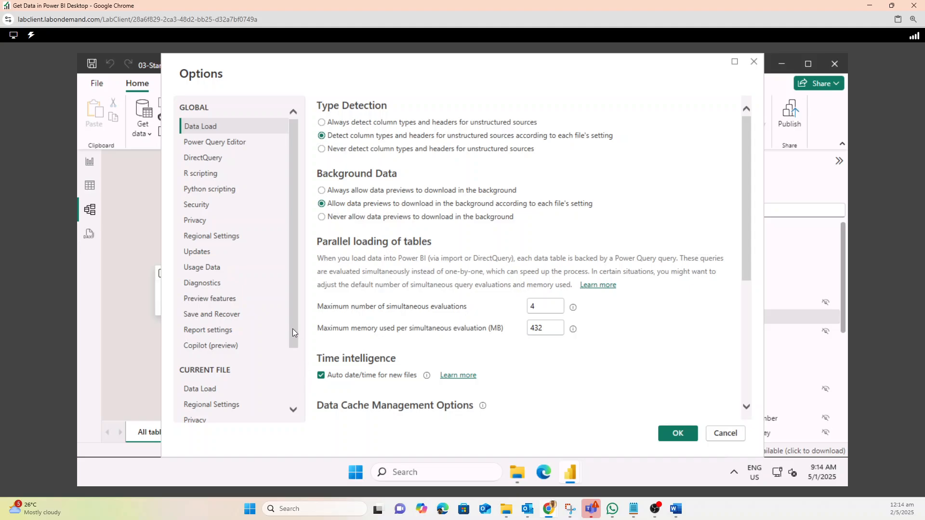
pyautogui.click(222, 390)
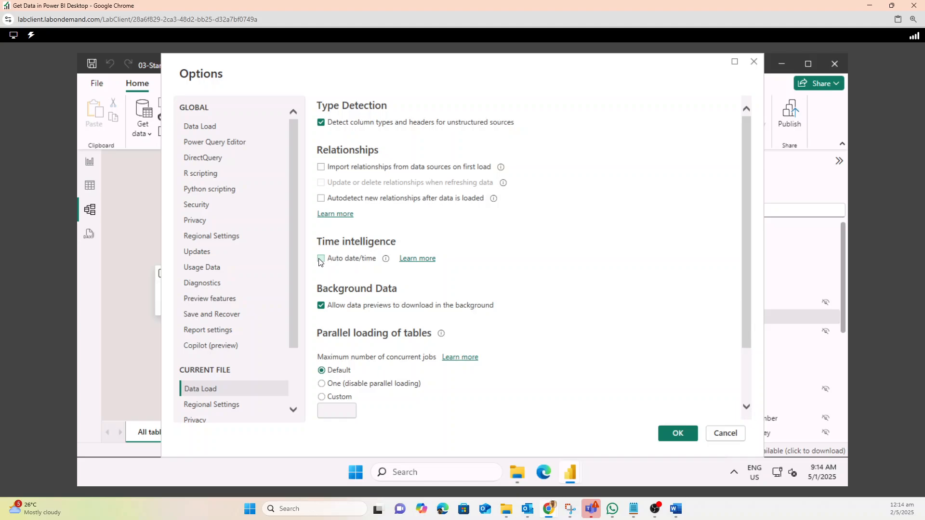
pyautogui.click(675, 437)
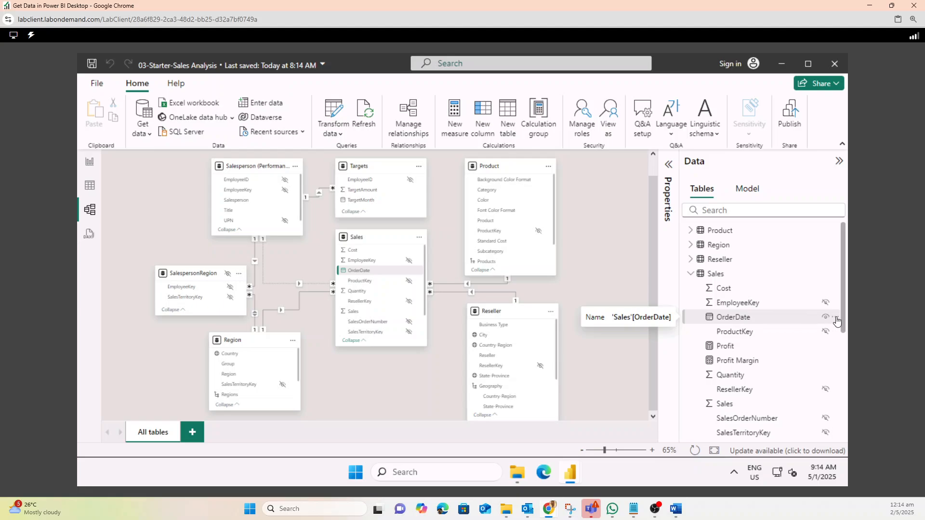
# Step: Inspect the Sales OrderDate field's properties in the Model view, including its data type and date time format
pyautogui.click(799, 314)
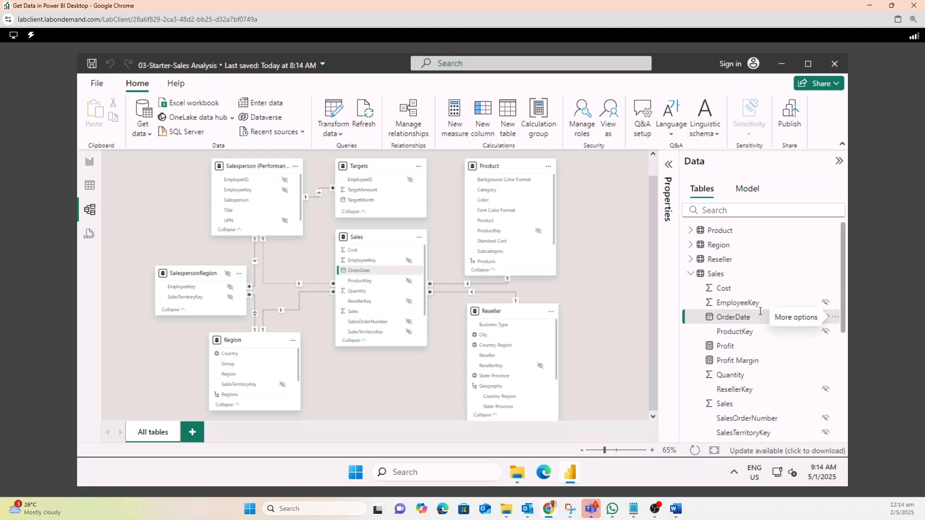
pyautogui.doubleClick(720, 319)
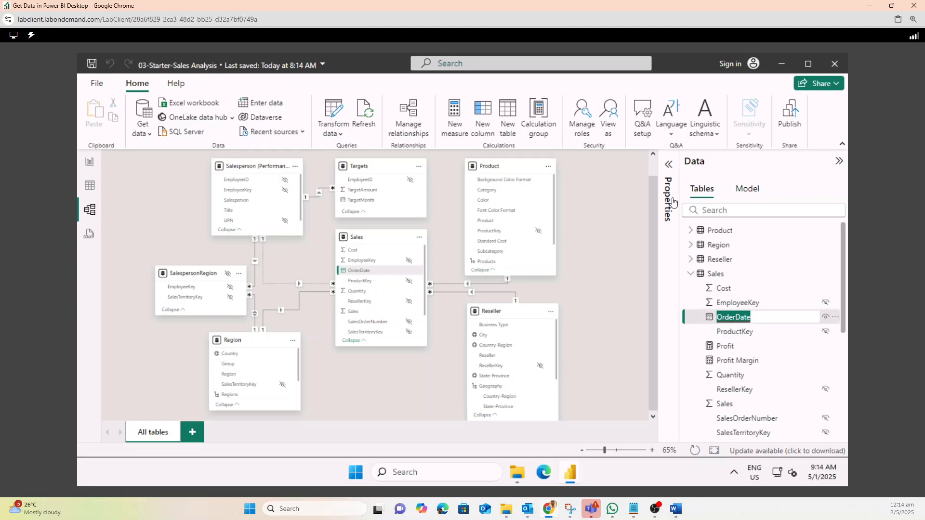
pyautogui.click(664, 165)
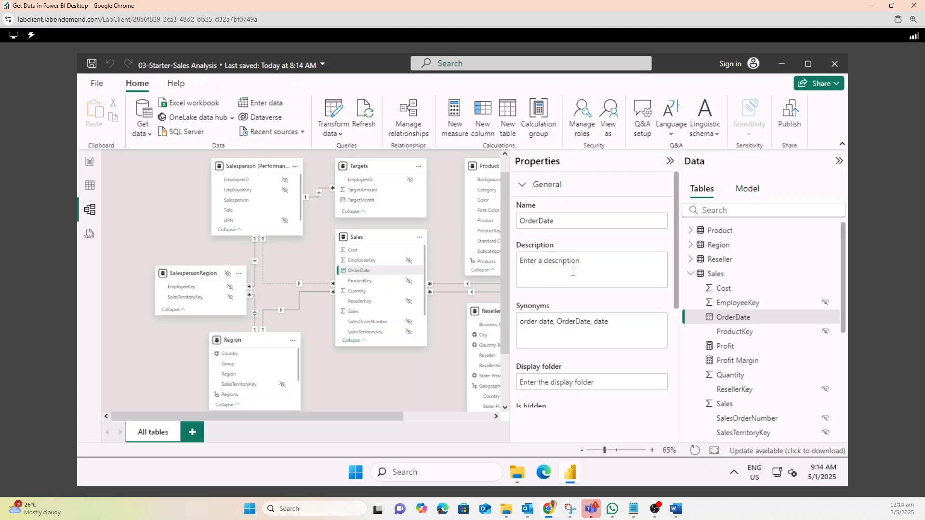
pyautogui.scroll(-3, 576, 311)
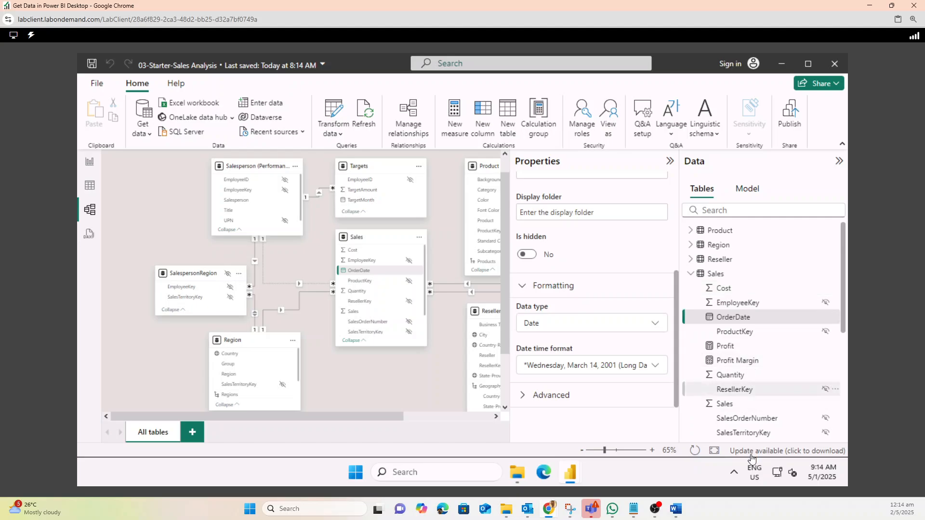
# Step: Switch to Word to reread the Task 2 instruction on the Sales OrderDate field, then return to the lab's Power BI report
pyautogui.moveTo(651, 515)
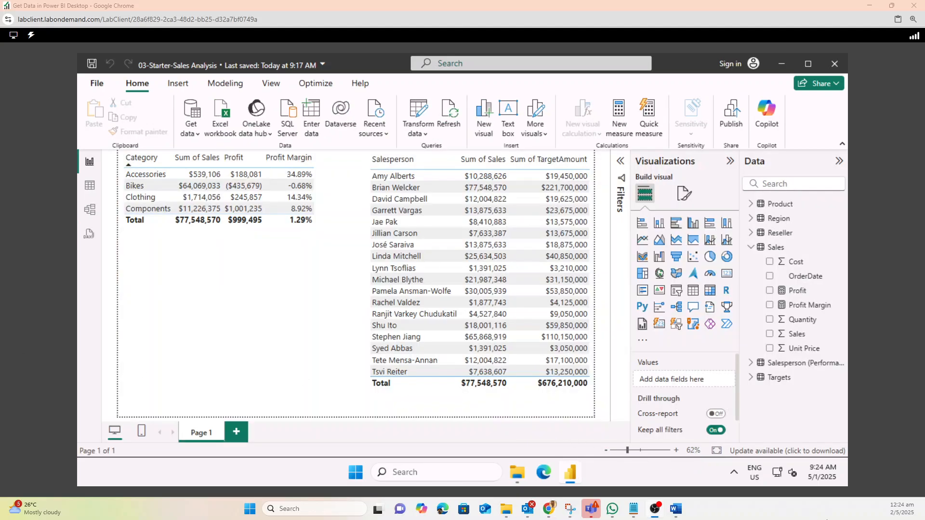
pyautogui.click(676, 511)
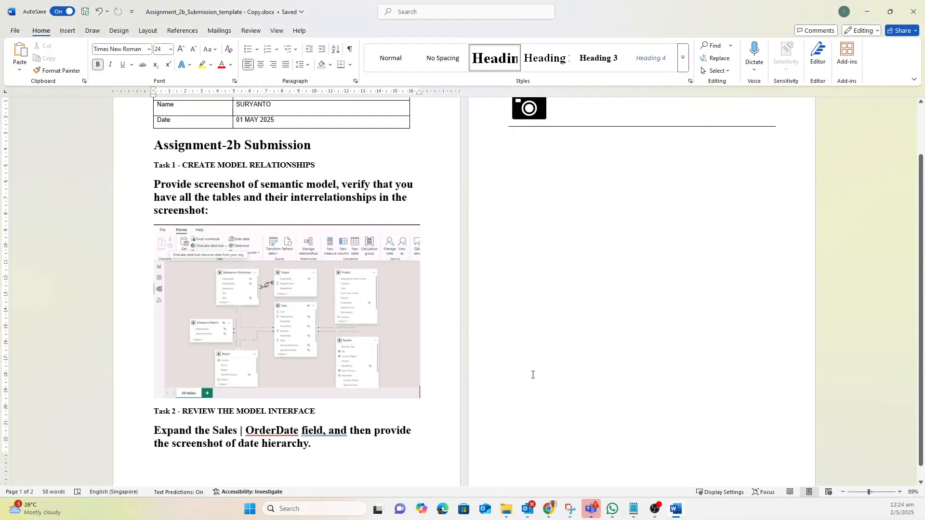
pyautogui.scroll(1, 577, 295)
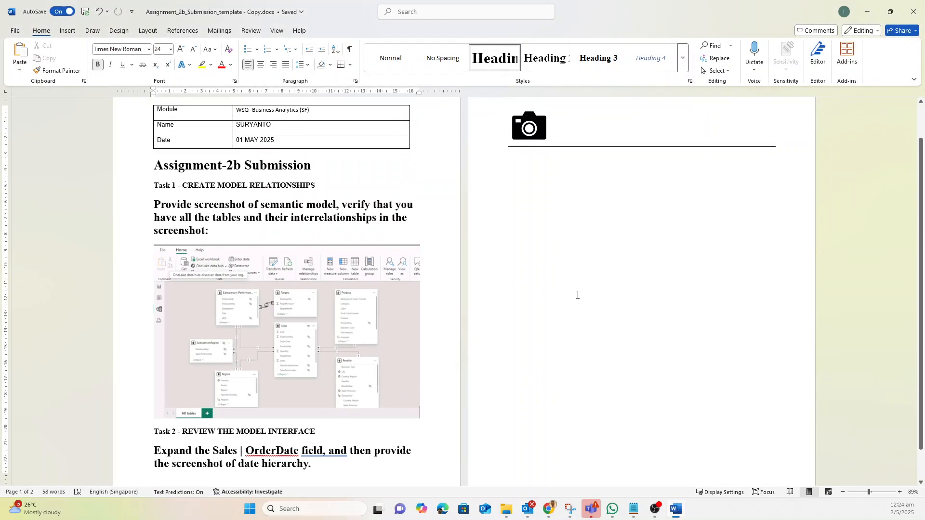
pyautogui.scroll(-1, 556, 316)
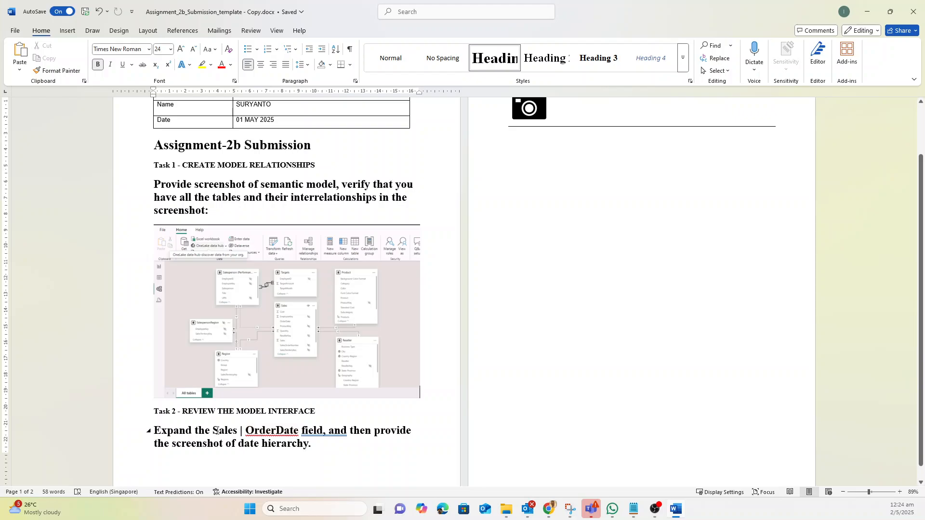
pyautogui.moveTo(211, 431); pyautogui.dragTo(300, 431)
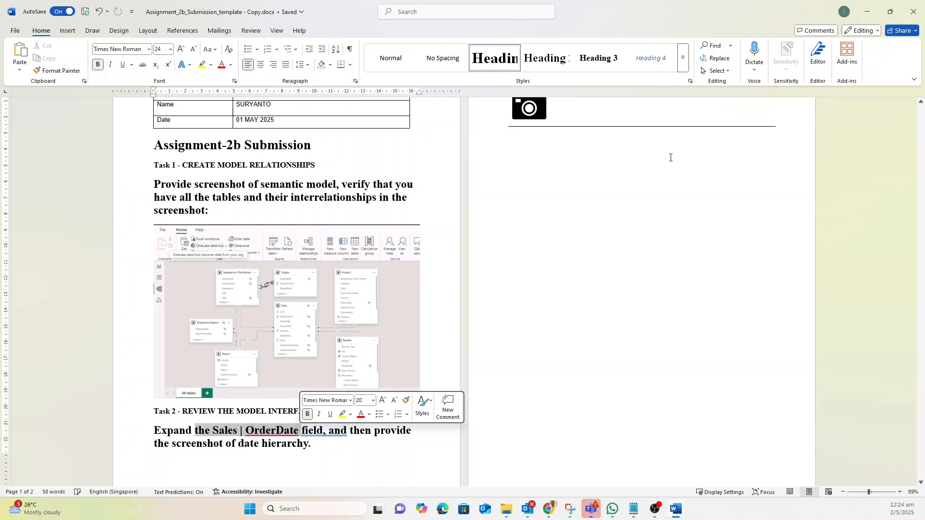
pyautogui.click(867, 14)
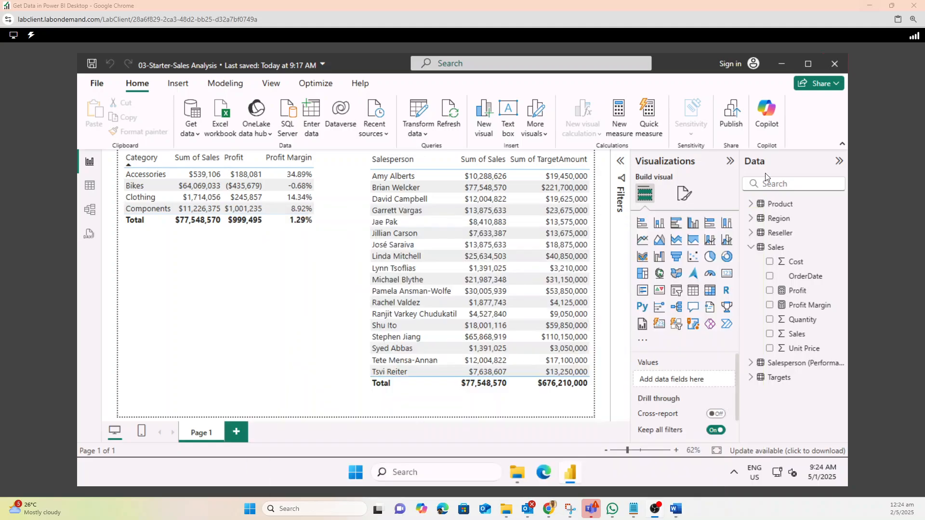
# Step: Turn on Auto date/time for the current file through the Data Load options
pyautogui.click(97, 84)
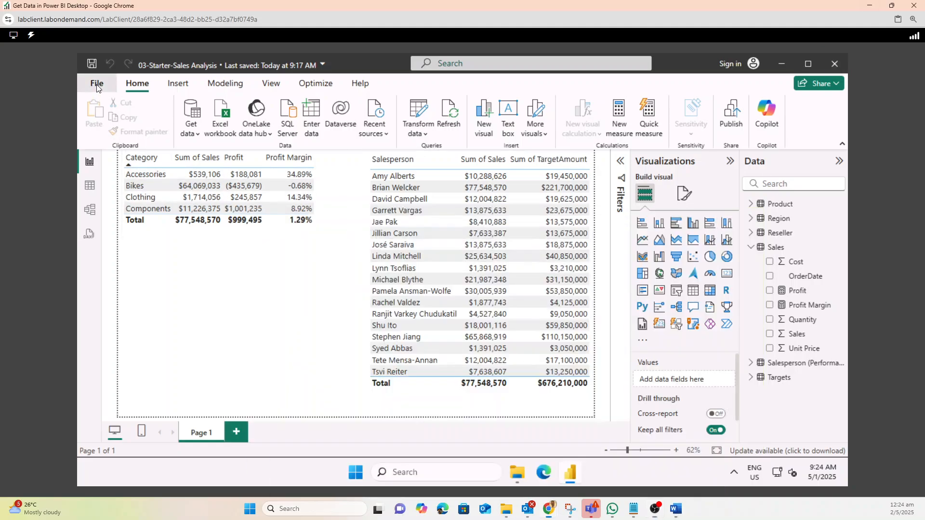
pyautogui.click(143, 413)
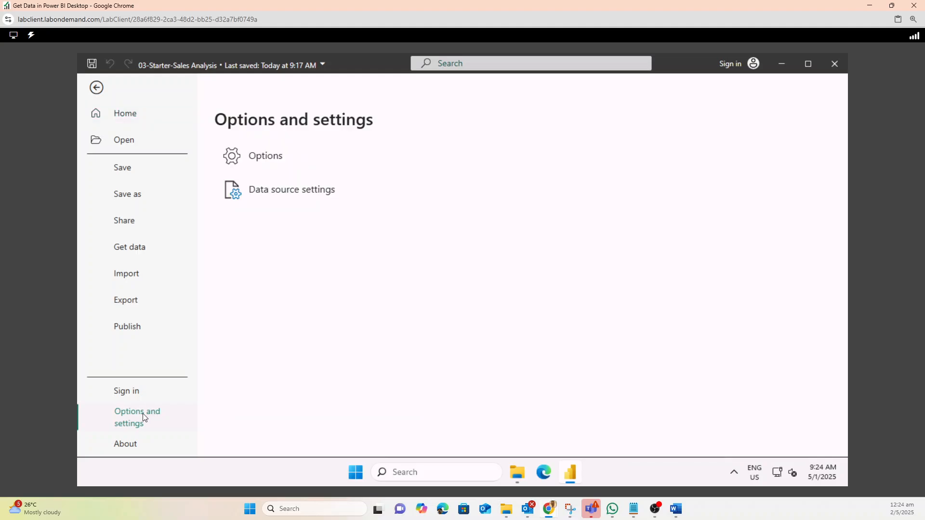
pyautogui.click(259, 157)
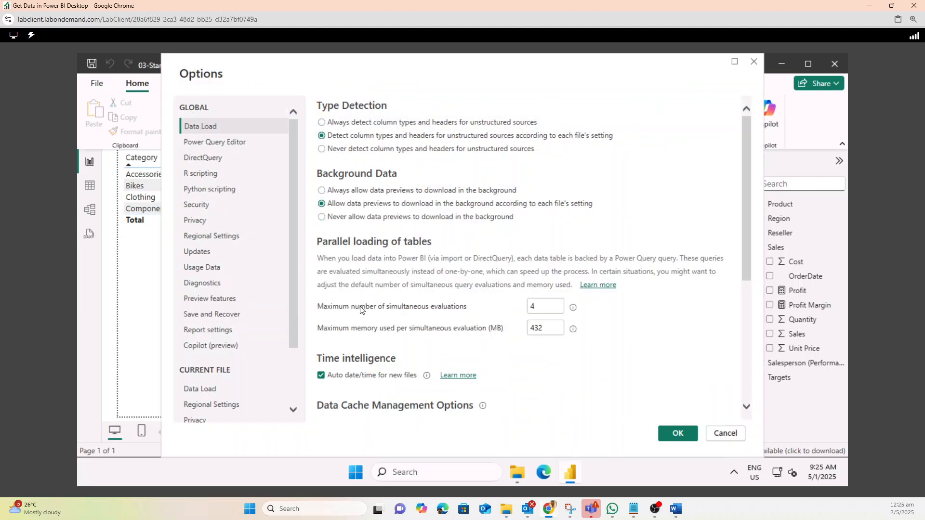
pyautogui.click(210, 387)
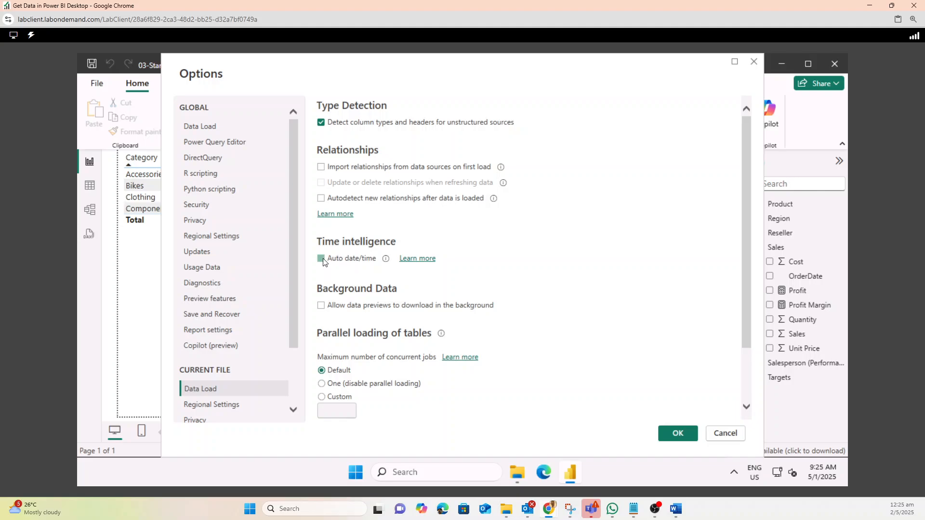
pyautogui.click(678, 432)
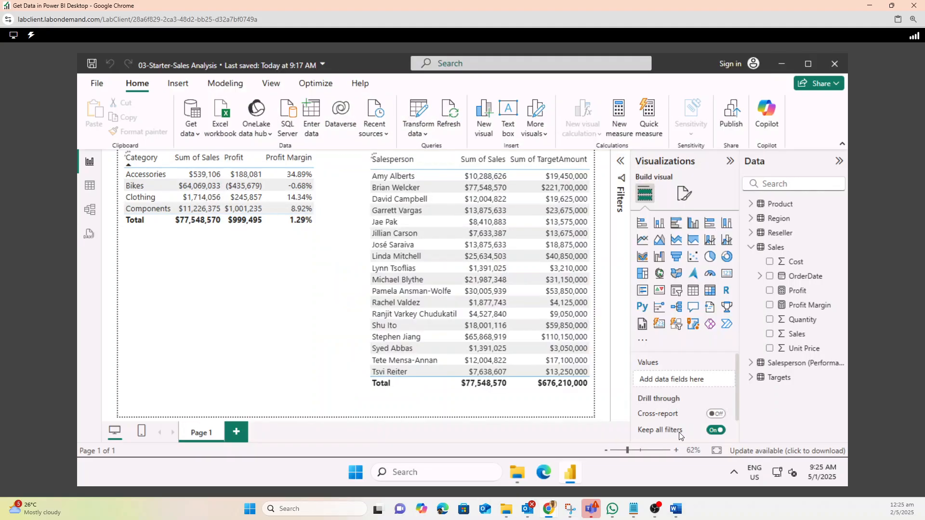
# Step: Expand OrderDate and its Date Hierarchy under Sales, and widen the Data pane enough to show the full hierarchy name
pyautogui.click(760, 276)
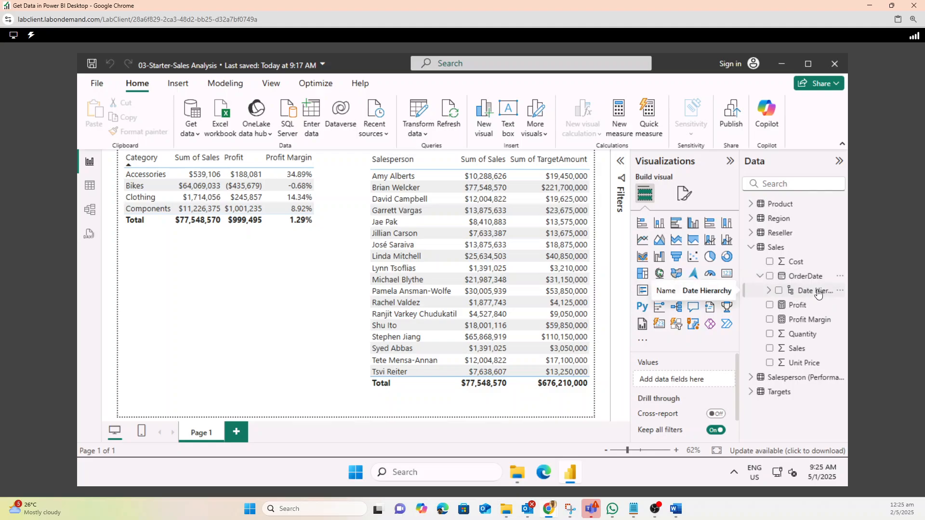
pyautogui.click(769, 291)
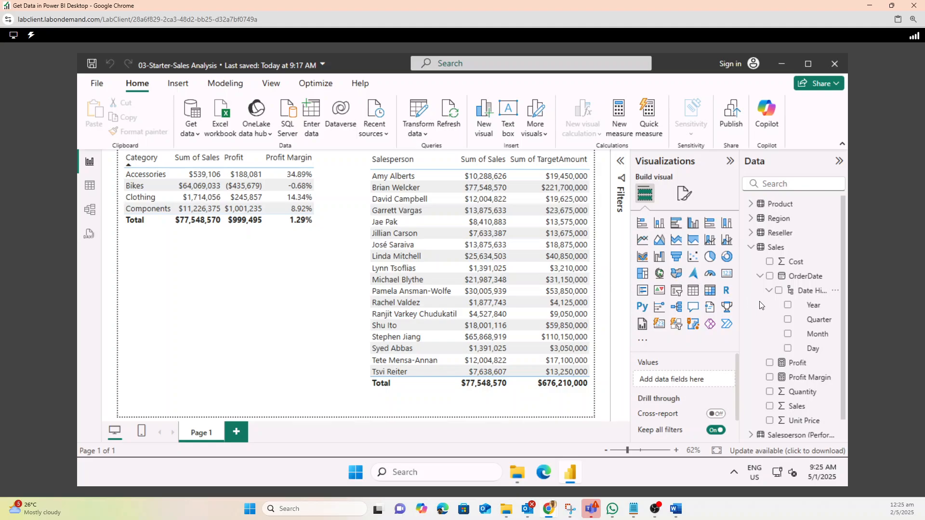
pyautogui.moveTo(742, 314); pyautogui.dragTo(725, 318)
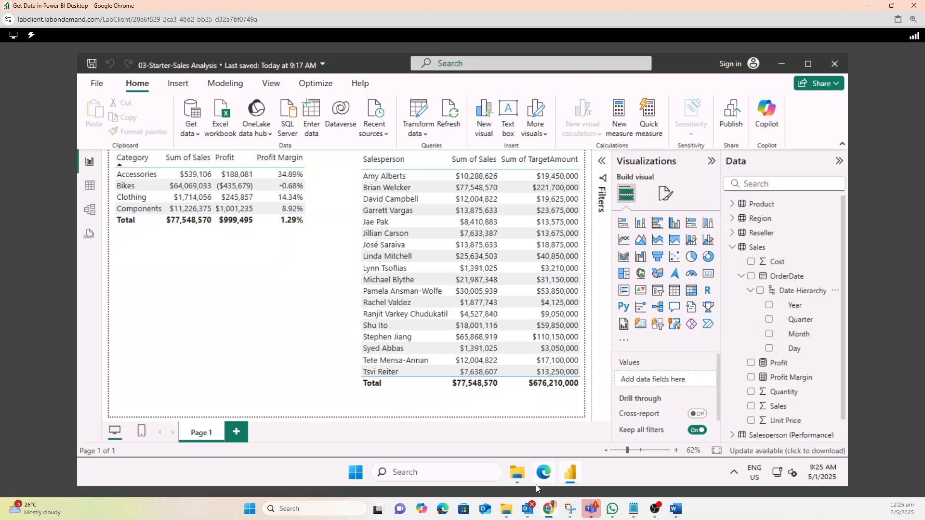
# Step: Capture the Data pane with Snipping Tool and circle the OrderDate date hierarchy in red pen
pyautogui.click(571, 510)
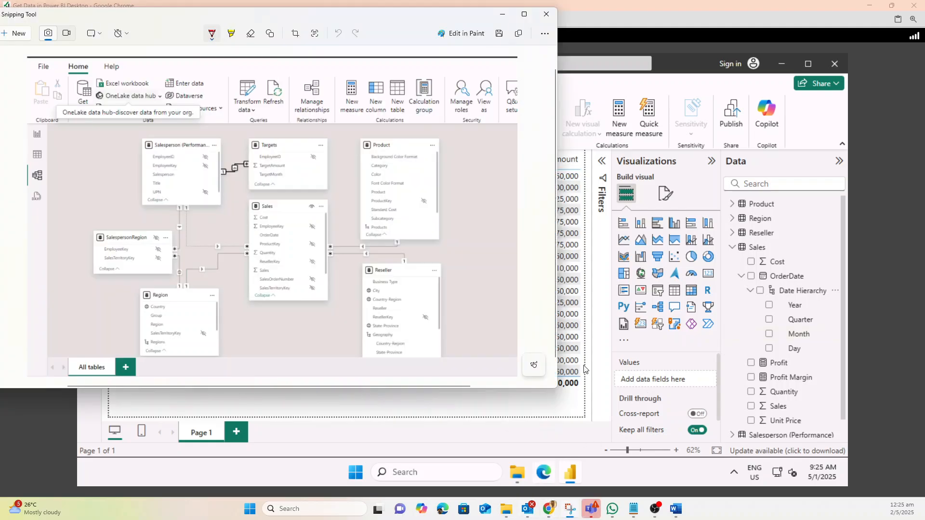
pyautogui.click(17, 35)
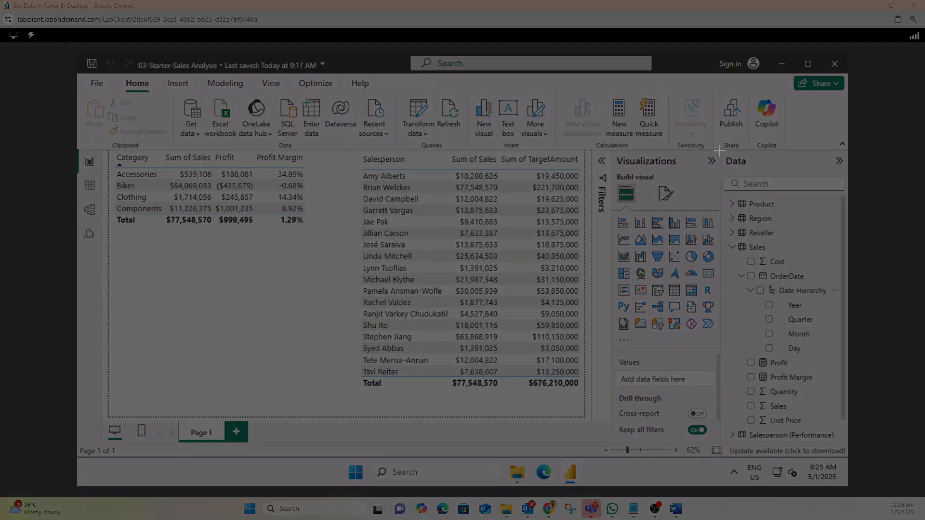
pyautogui.moveTo(720, 149); pyautogui.dragTo(847, 450)
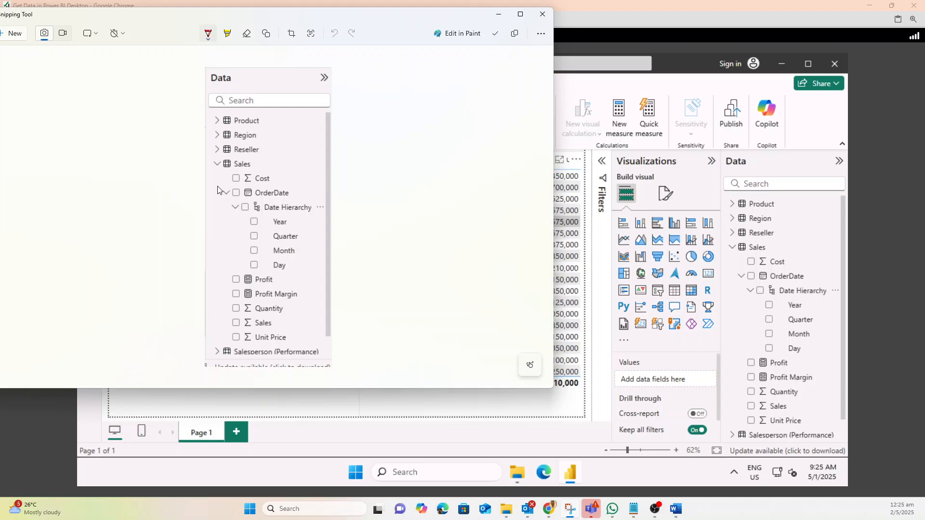
pyautogui.moveTo(216, 192)
pyautogui.mouseDown()
pyautogui.moveTo(216, 254)
pyautogui.moveTo(236, 267)
pyautogui.mouseUp()
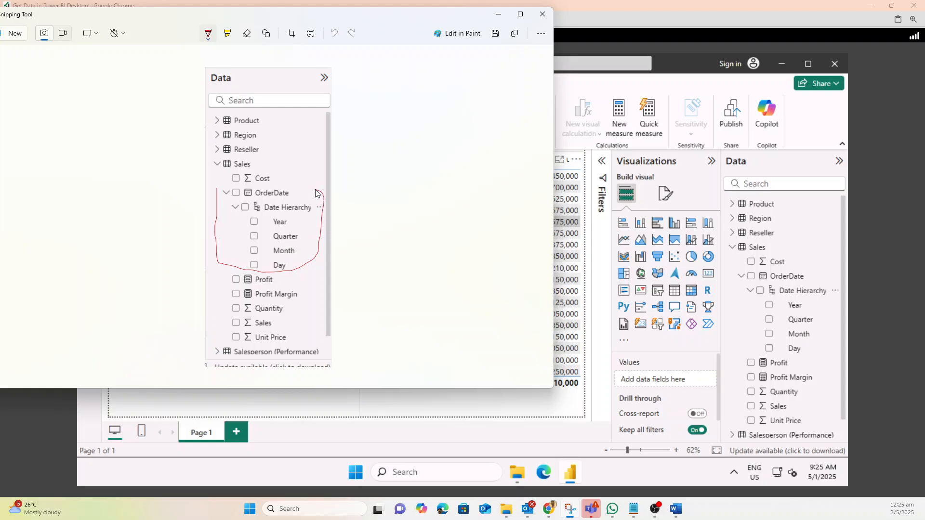
pyautogui.moveTo(317, 193); pyautogui.dragTo(219, 193)
# Step: In the Word submission, replace the Task 2 camera placeholder with the annotated date hierarchy screenshot, then save and close the document
pyautogui.click(675, 508)
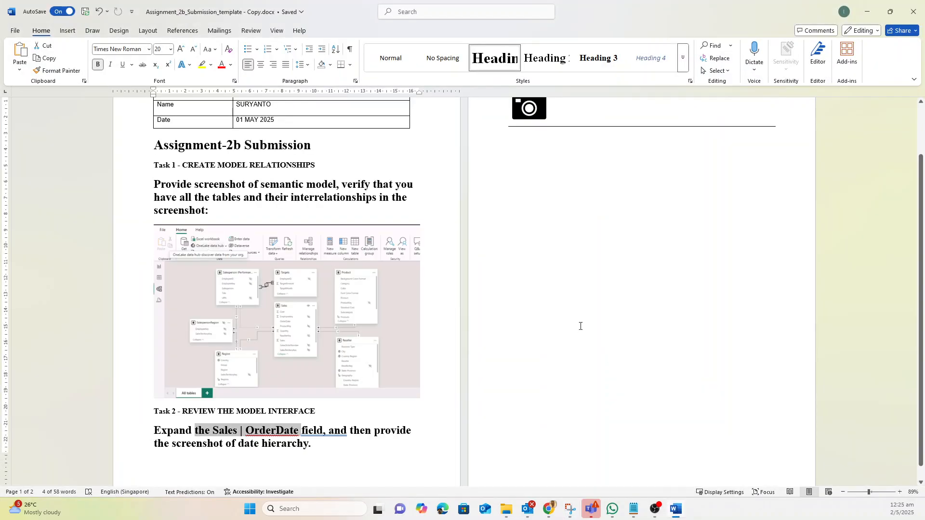
pyautogui.scroll(2, 544, 239)
pyautogui.click(530, 181)
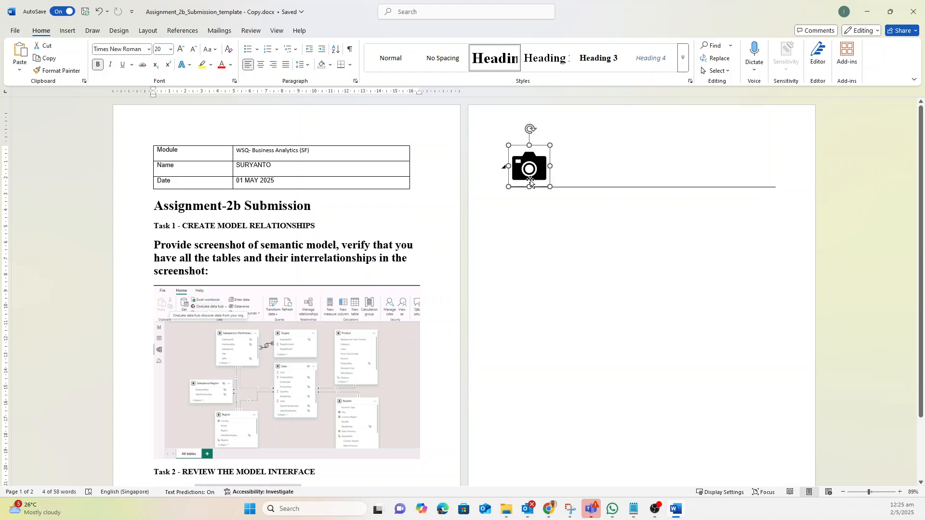
pyautogui.press('Delete')
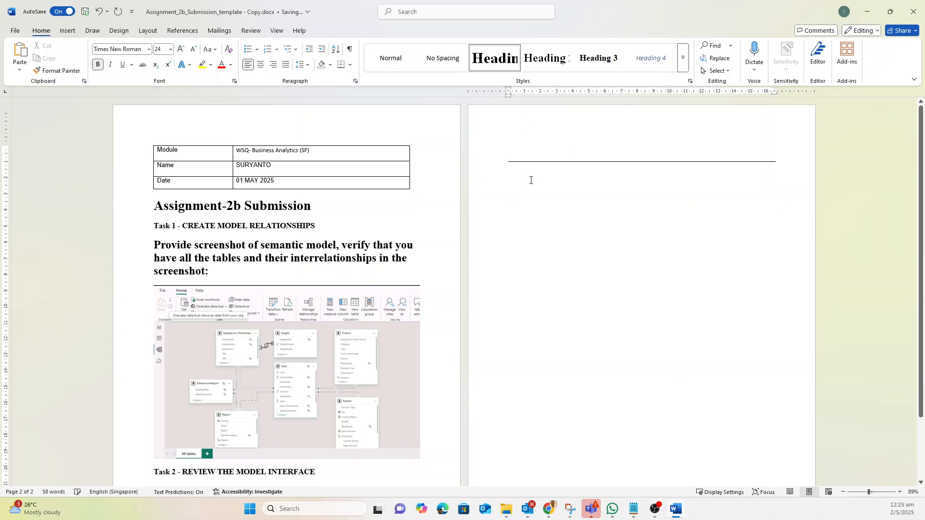
pyautogui.hotkey('ctrl', 'v')
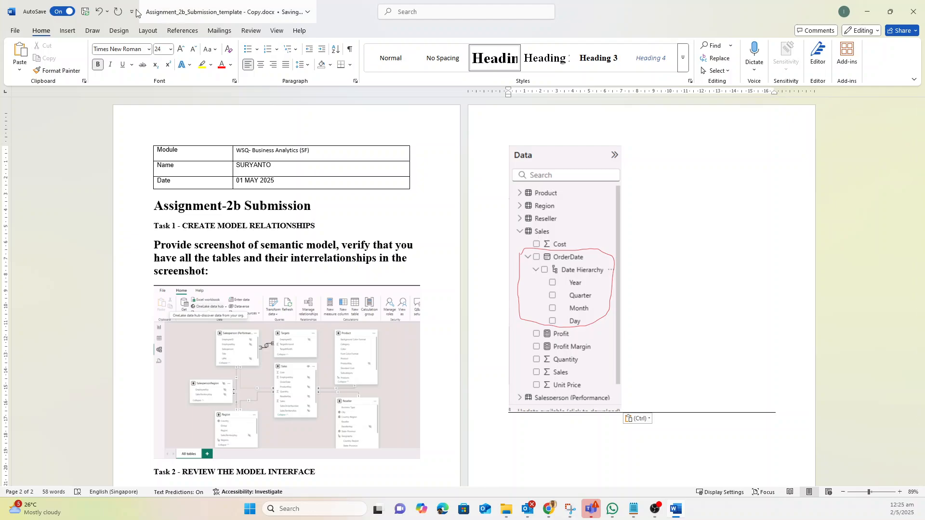
pyautogui.click(84, 12)
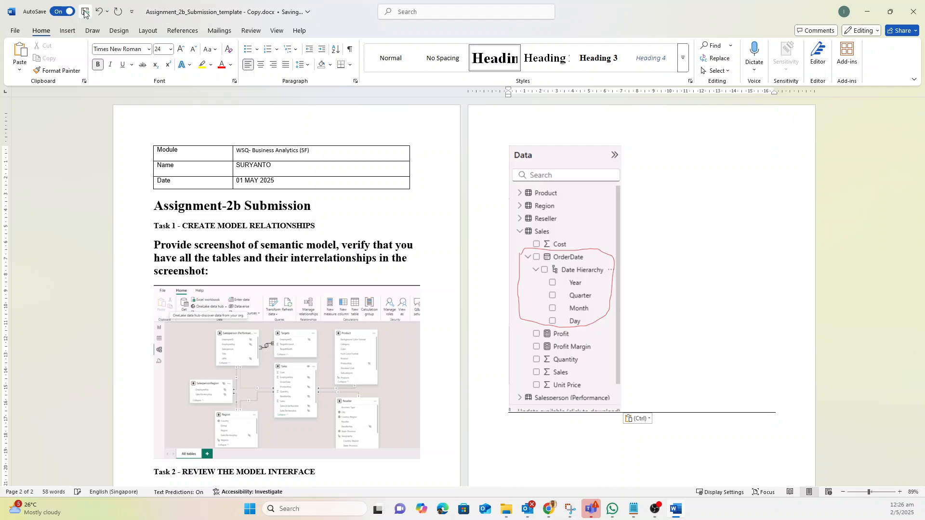
pyautogui.click(920, 9)
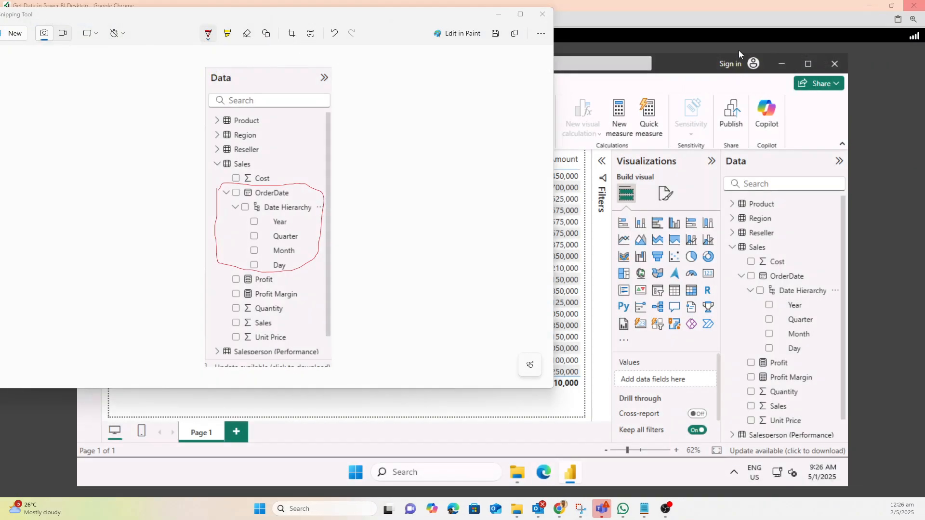
# Step: Close Snipping Tool, then save the 03-Starter-Sales Analysis report and close Power BI Desktop in the lab
pyautogui.click(539, 15)
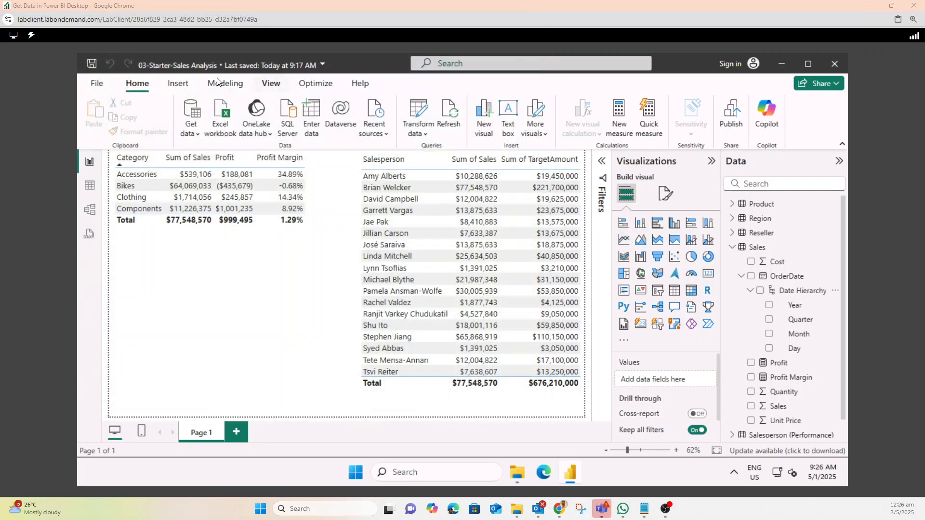
pyautogui.click(96, 61)
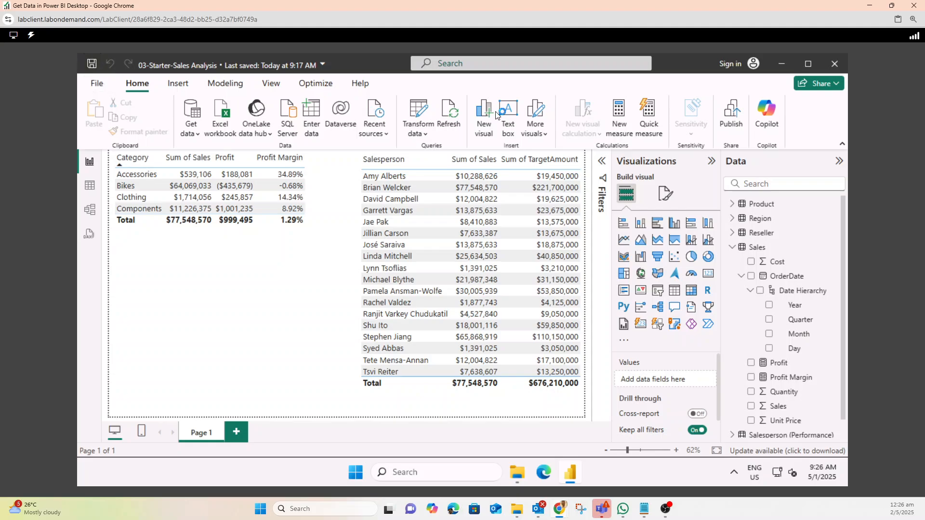
pyautogui.click(837, 63)
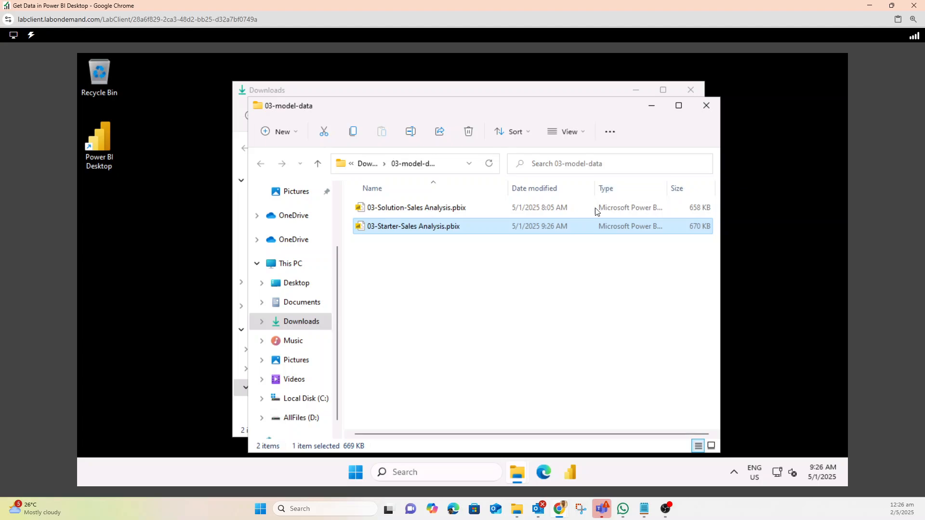
# Step: Close the 03-model-data and Downloads folder windows on the lab desktop
pyautogui.rightClick(428, 233)
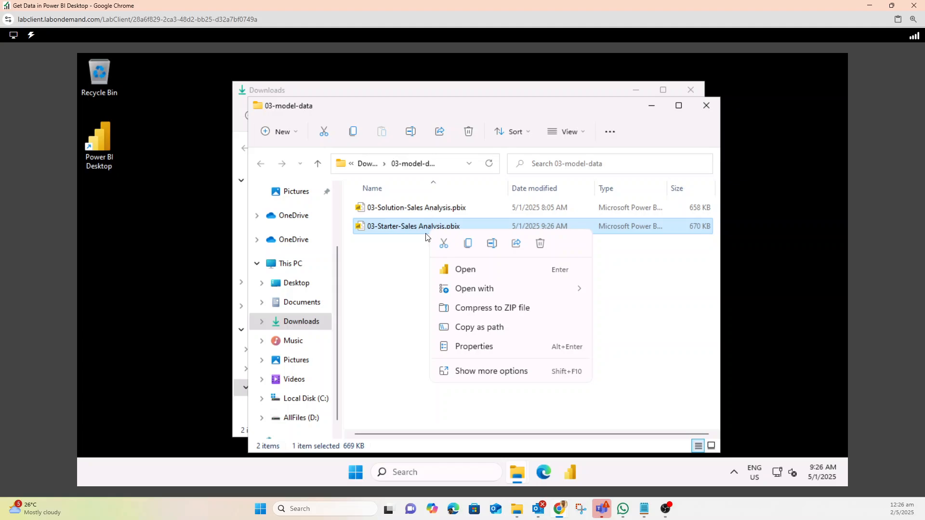
pyautogui.click(403, 251)
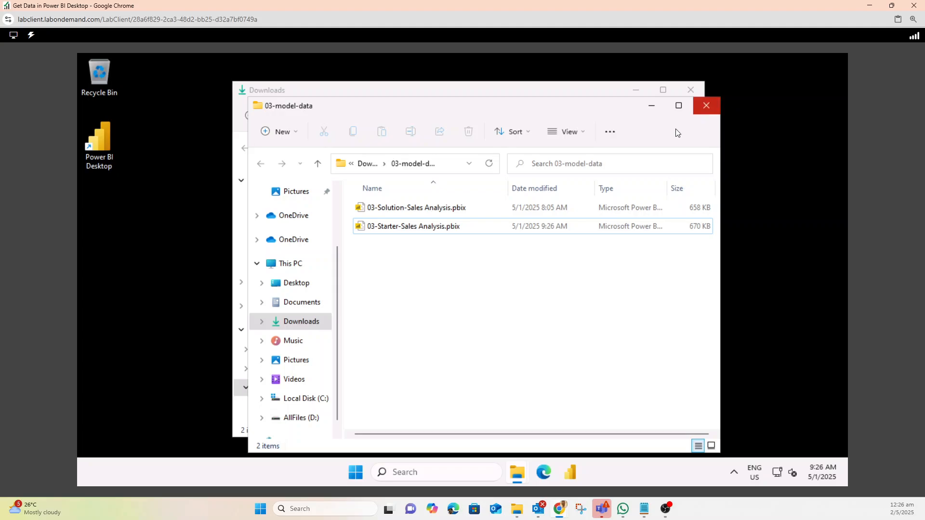
pyautogui.click(706, 106)
pyautogui.click(686, 94)
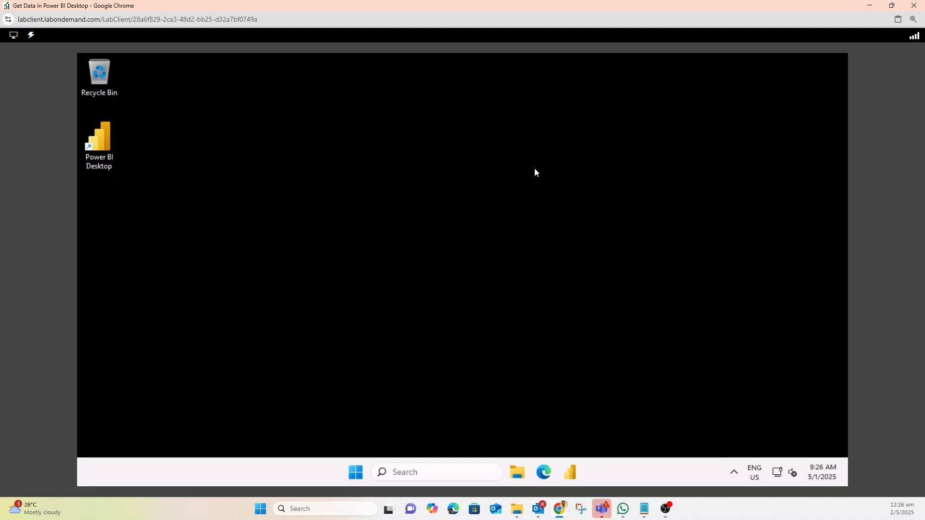